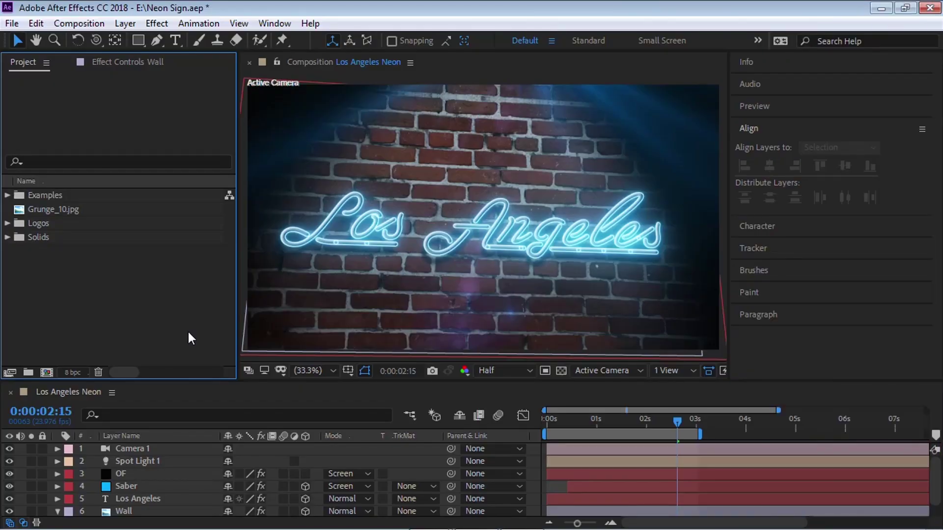
Create a composition named "Neon Sign" at 1920 x 1080 px, 23.976 fps, with a duration of 0:00:05:00.
left_click(47, 373)
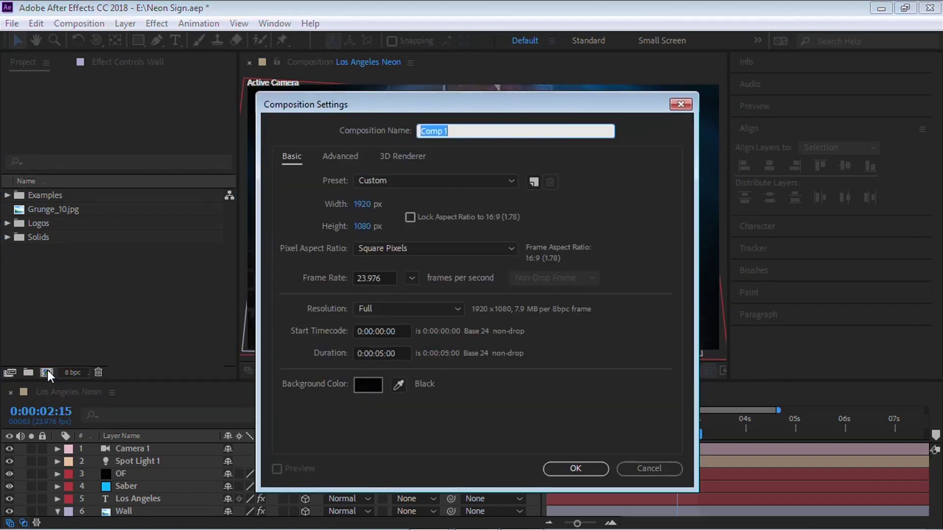
type("Neon Sign")
left_click(362, 204)
left_click(366, 226)
left_click(411, 277)
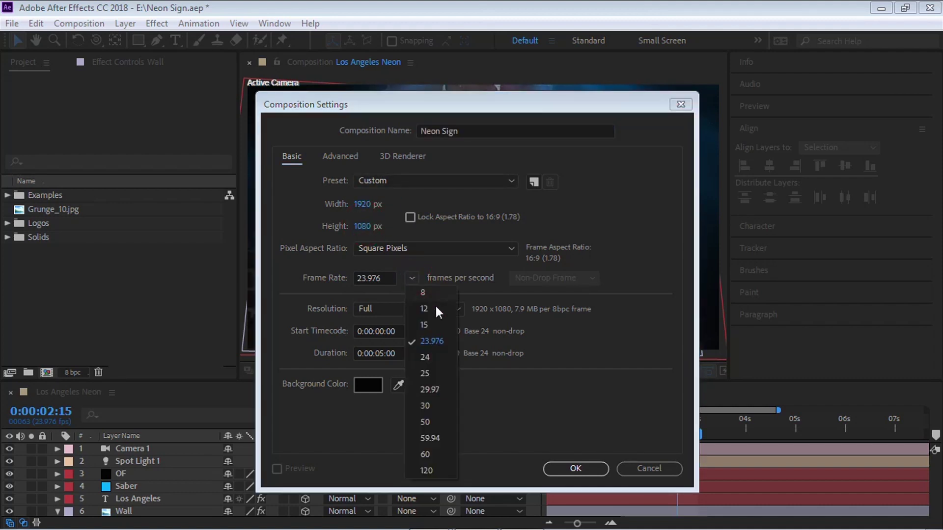
left_click(442, 338)
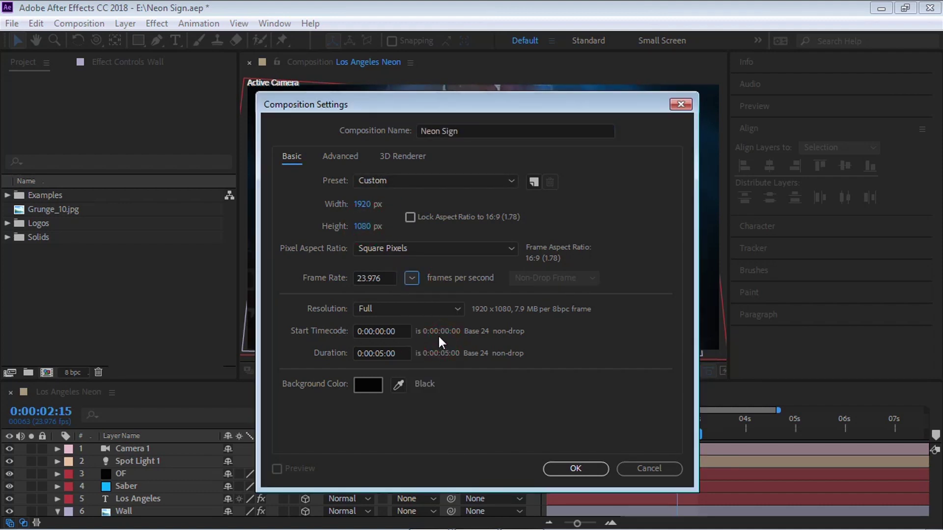
left_click(398, 352)
left_click(402, 349)
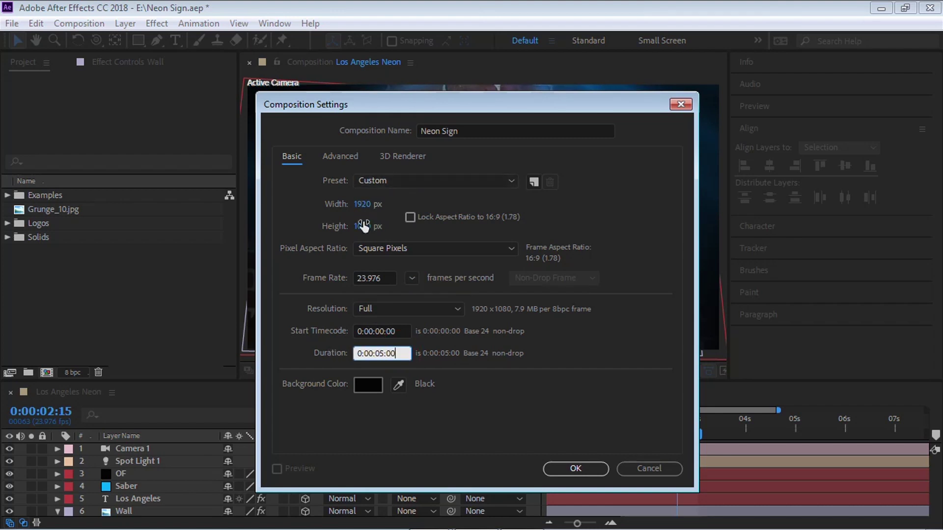
left_click(584, 468)
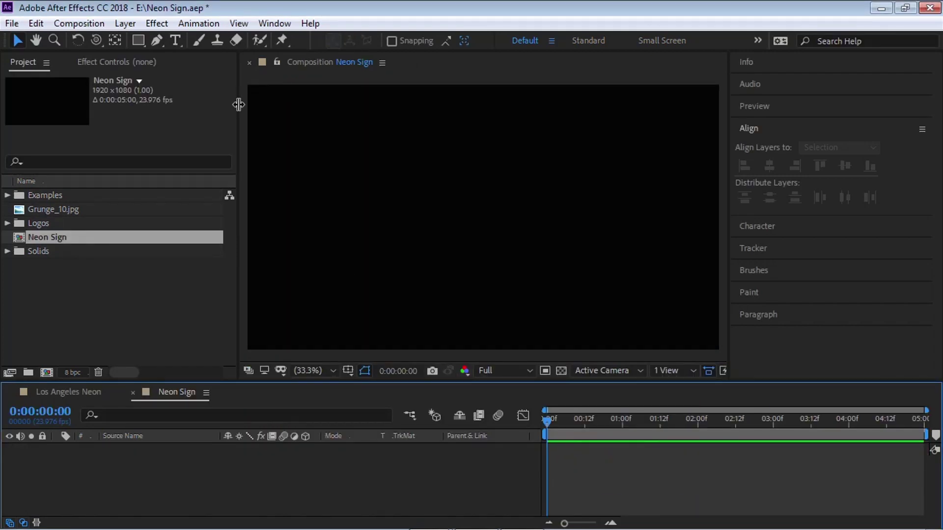
Check the Las Enter font on its DaFont page in the browser and write "after effects" with that font in the composition.
left_click(176, 41)
left_click(809, 151)
left_click(795, 151)
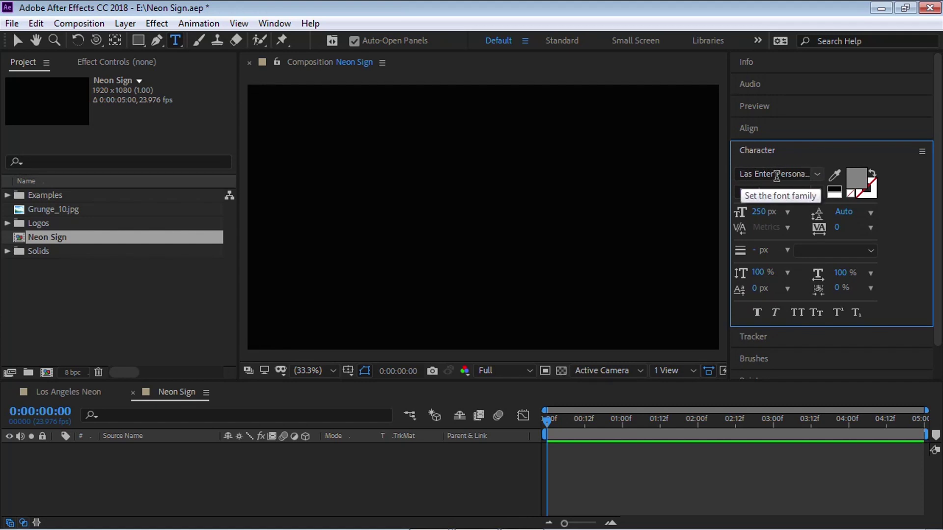
key("alt+Tab")
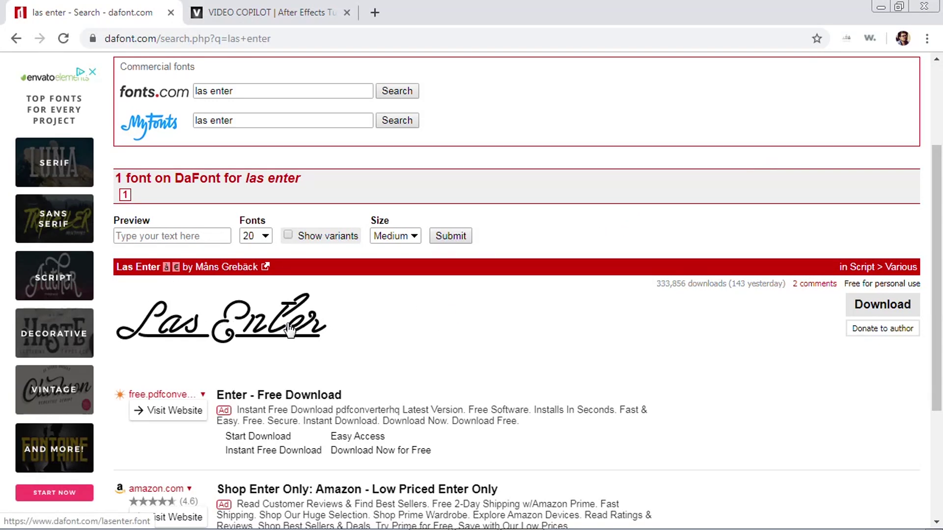
key("alt+Tab")
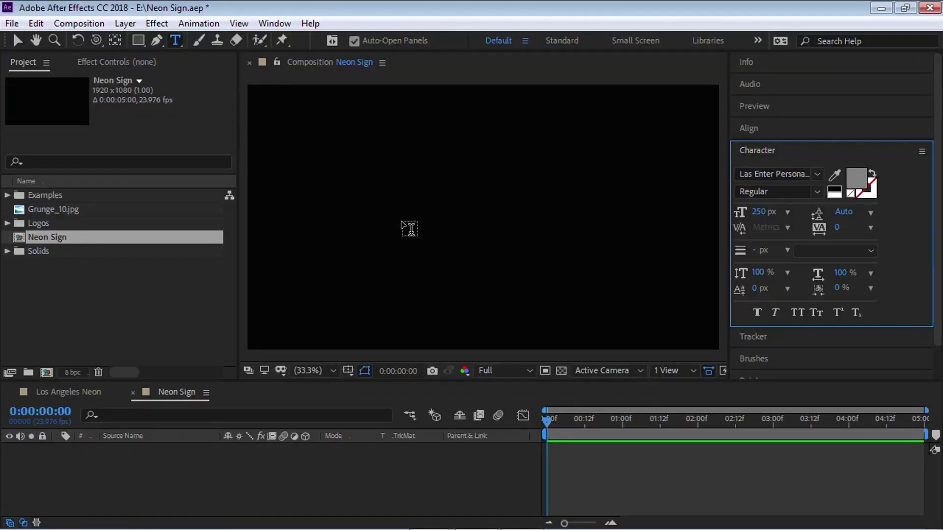
left_click(404, 218)
type("aft")
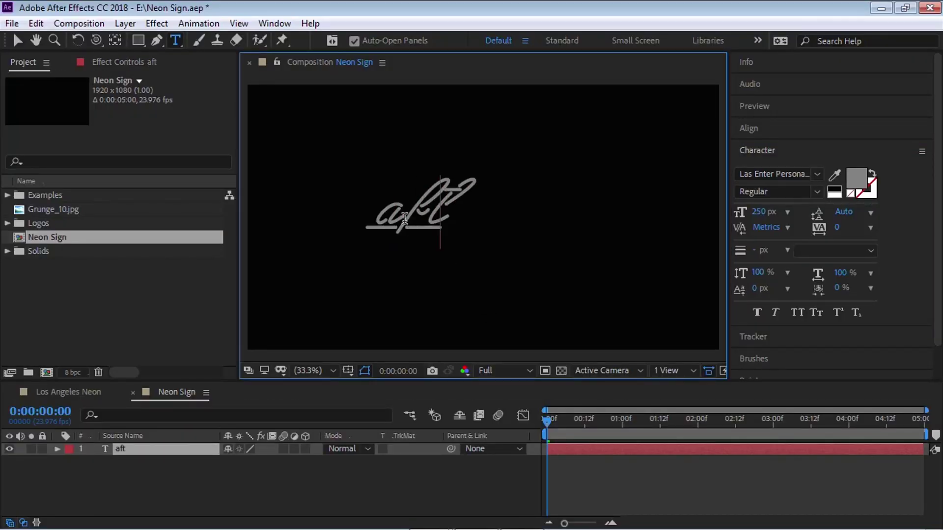
type("er effects")
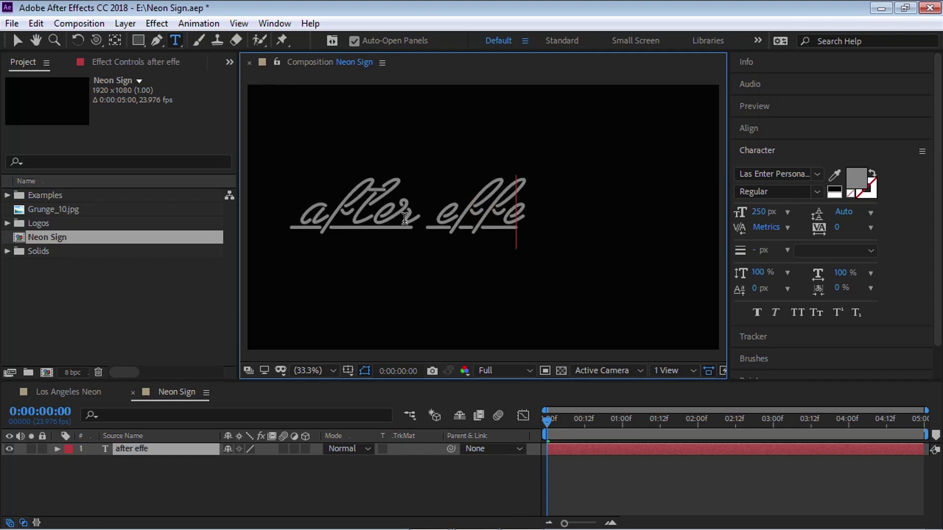
left_click(17, 39)
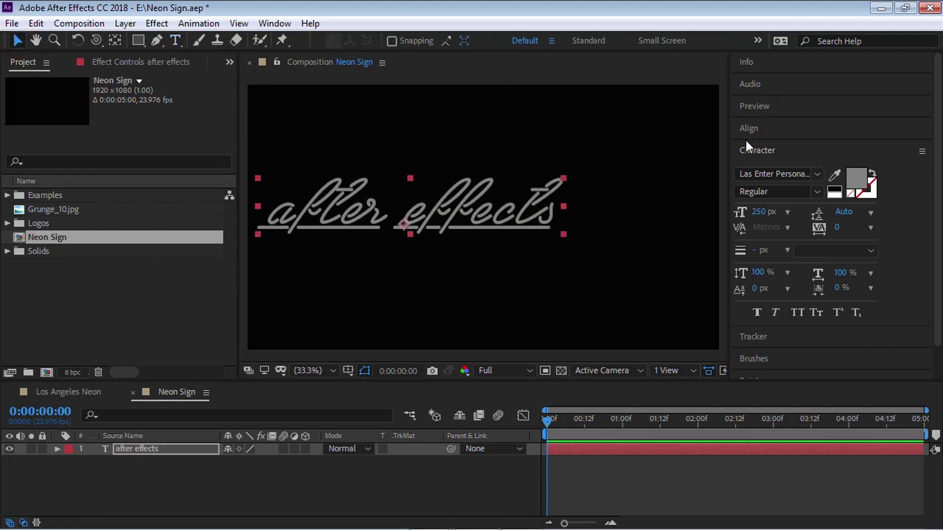
Set the text's fill colour to grey 838383 and its font size to 250 px.
left_click(857, 178)
left_click_drag(502, 376, 455, 372)
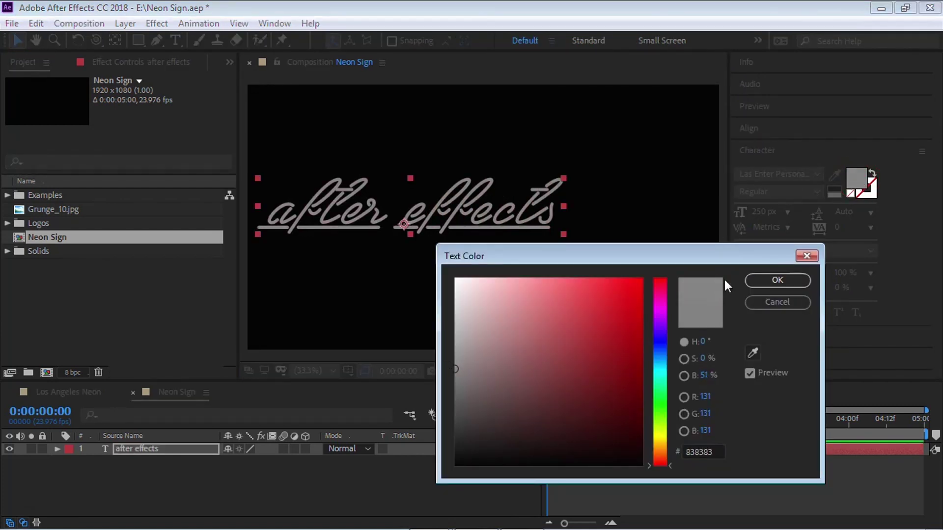
left_click(781, 278)
left_click(760, 212)
type("250")
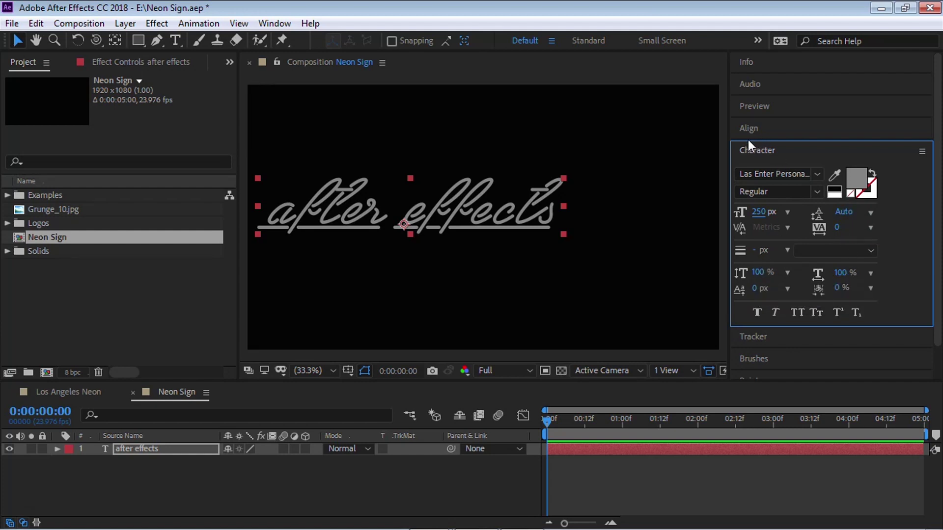
Centre the text layer horizontally and vertically in the composition.
left_click(798, 131)
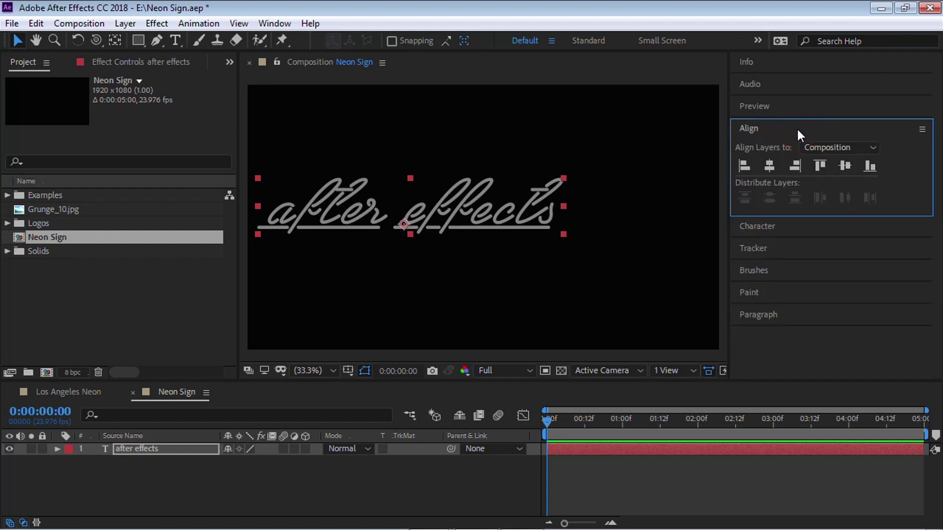
left_click(769, 166)
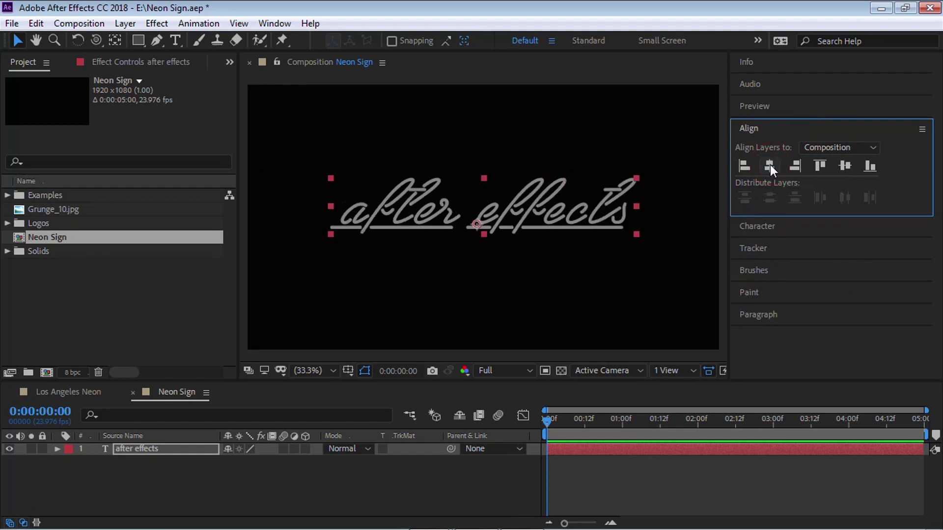
left_click(844, 166)
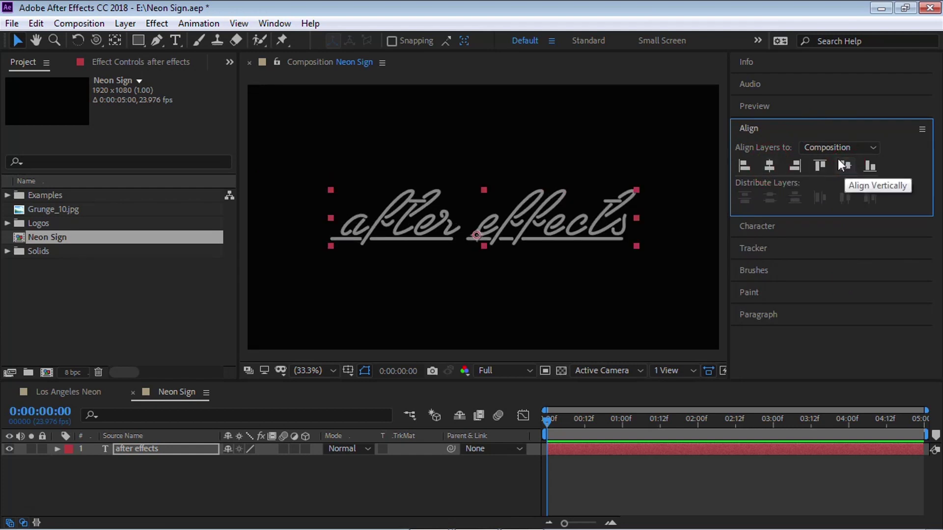
Apply the Bevel Alpha effect to the "after effects" text layer.
key("slash")
key("h")
left_click_drag(431, 263, 553, 261)
key("v")
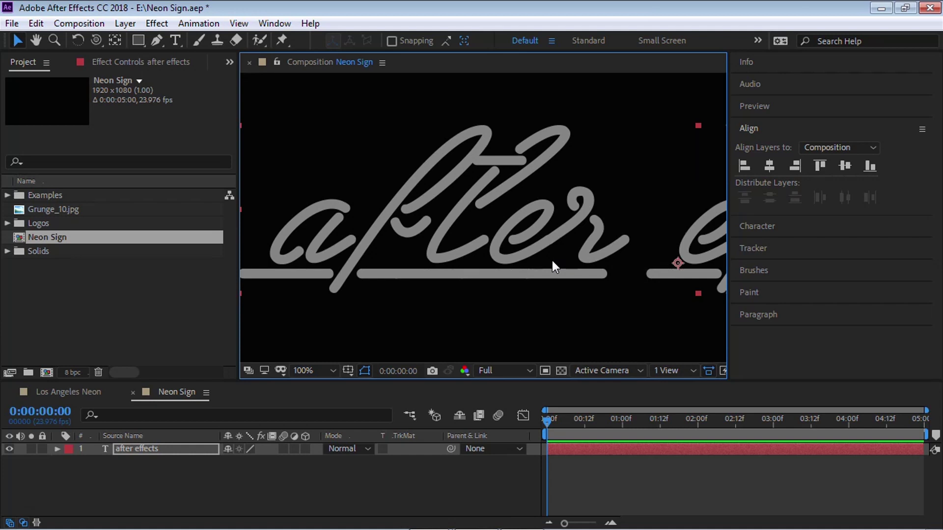
left_click(160, 449)
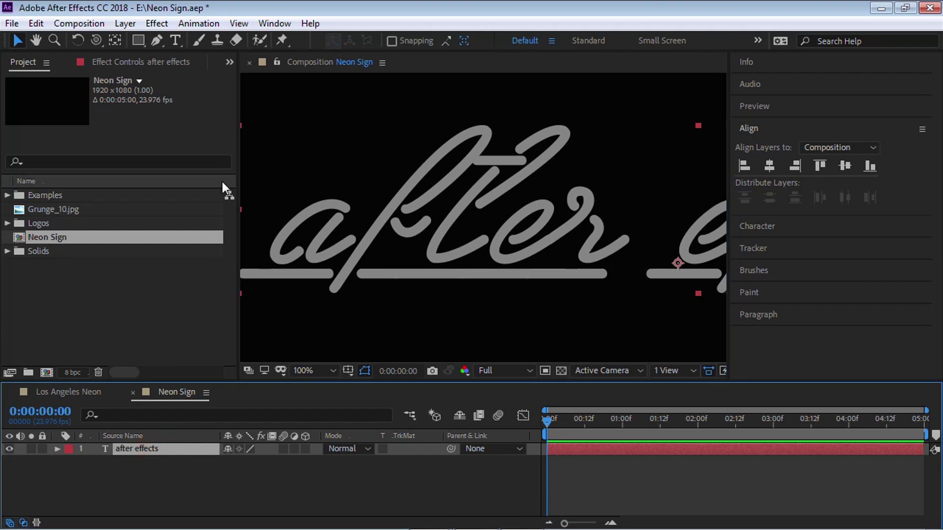
left_click(156, 24)
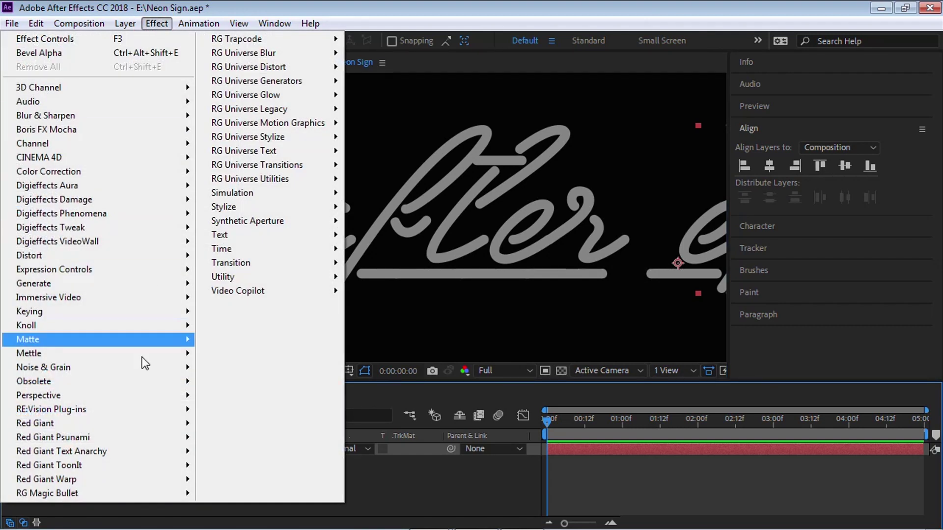
mouse_move(190, 395)
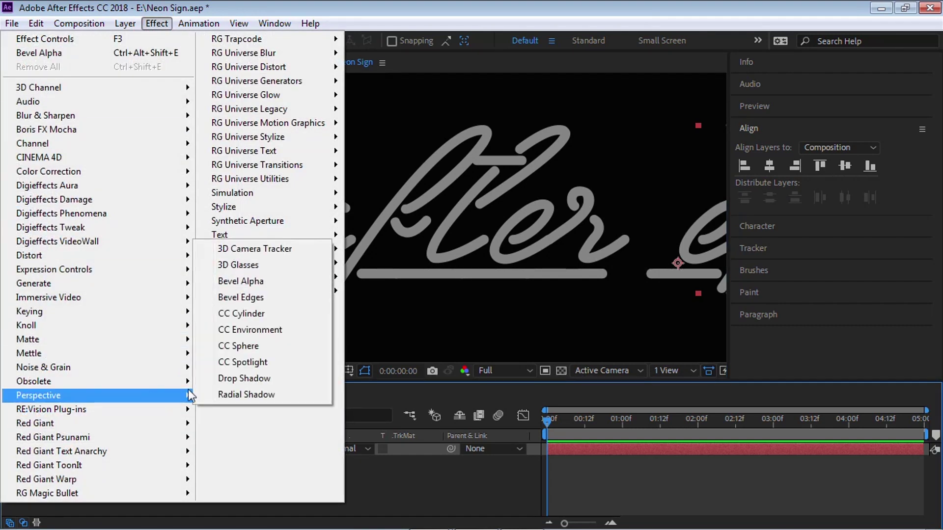
left_click(273, 282)
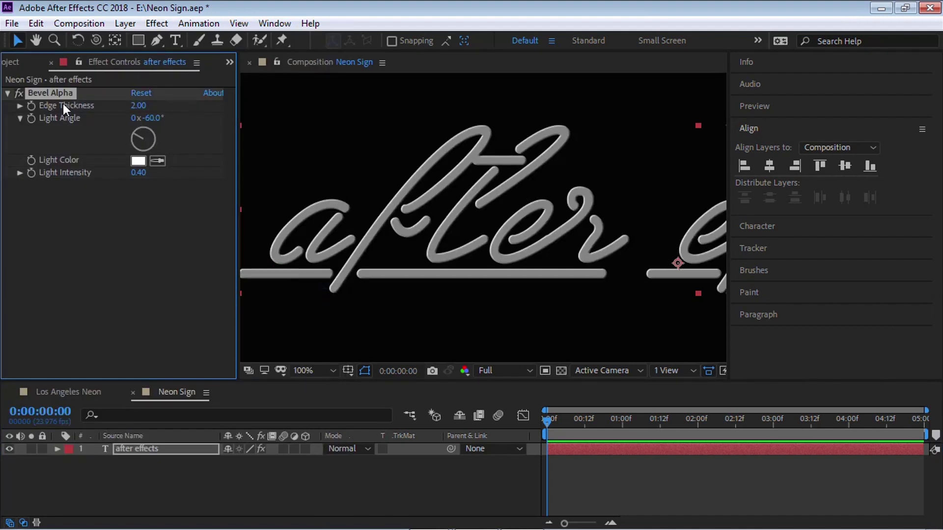
Set the Bevel Alpha edge thickness to 8 so the lettering looks like rounded tubes.
left_click(20, 106)
left_click_drag(81, 125, 131, 121)
left_click(142, 106)
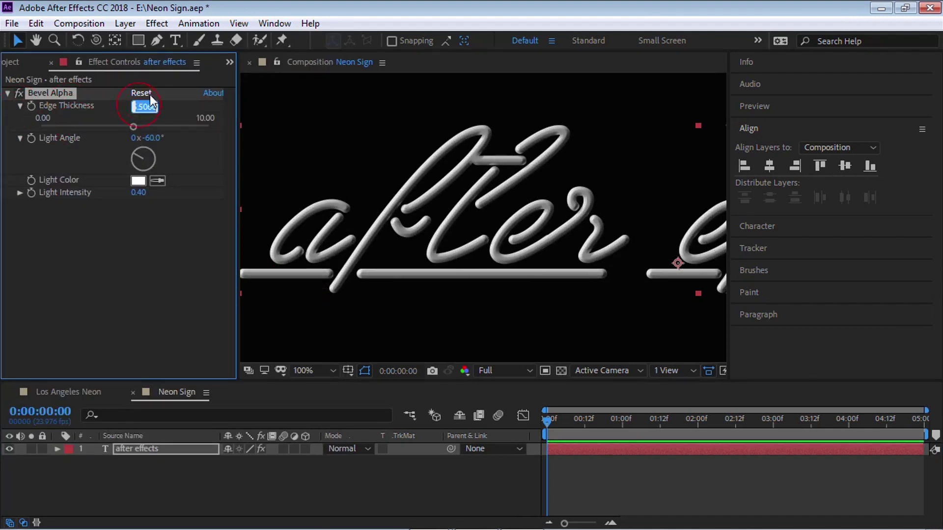
type("8")
key("Return")
Examine the bevelled lettering across the whole text in an enlarged composition view.
key("h")
left_click_drag(598, 259, 576, 258)
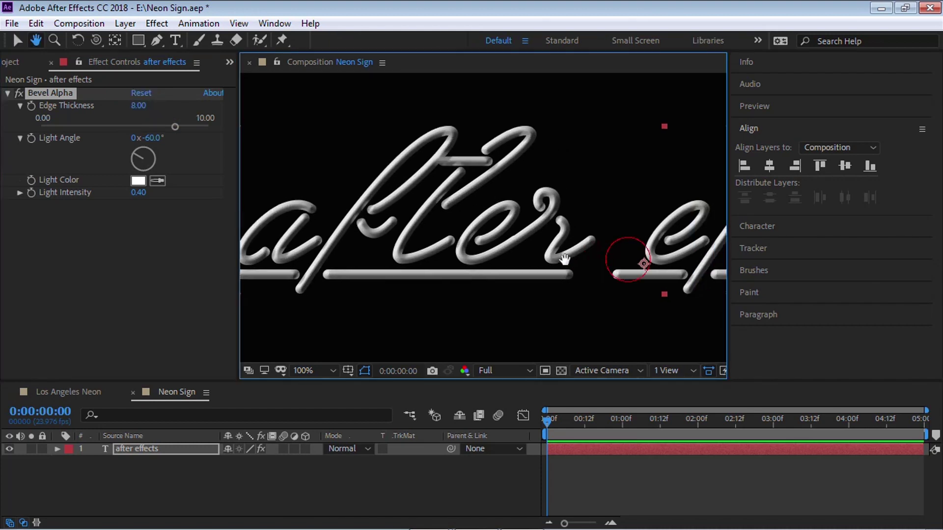
key("grave")
left_click_drag(756, 298, 659, 280)
key("v")
key("h")
left_click_drag(759, 298, 730, 298)
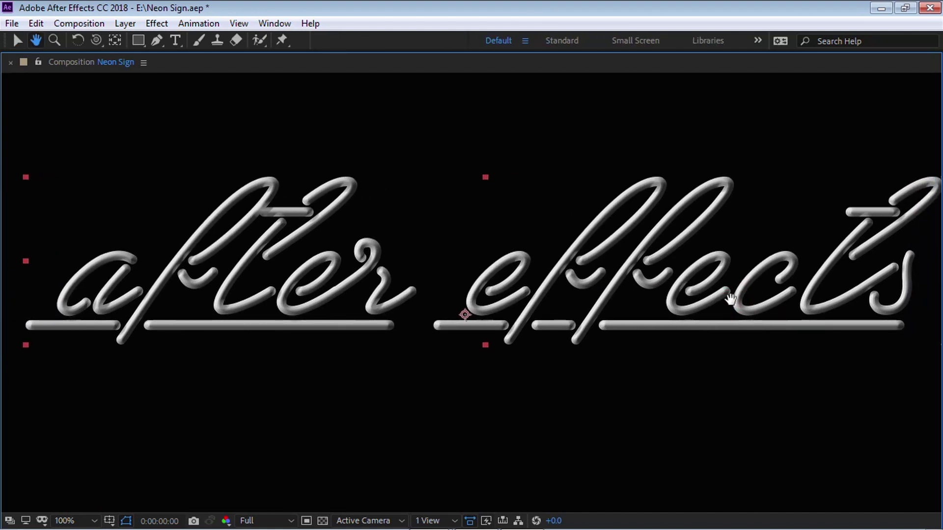
key("v")
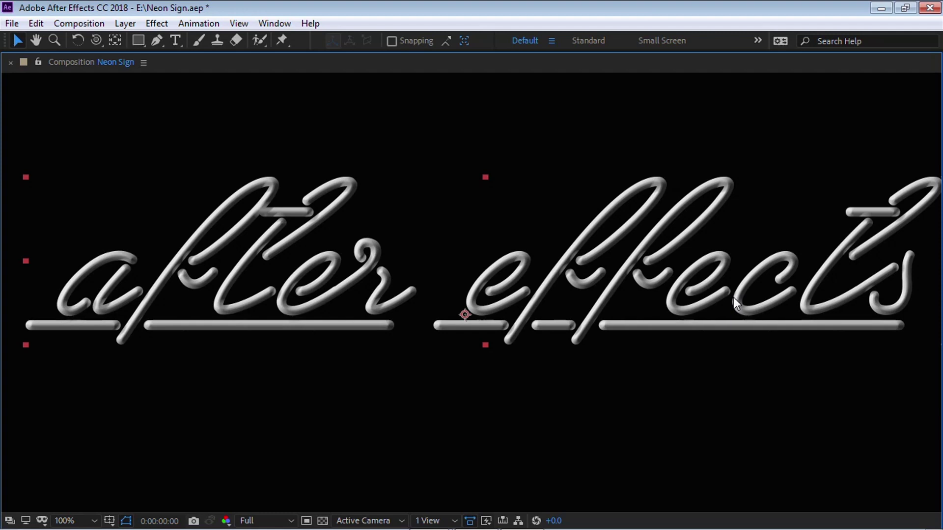
key("grave")
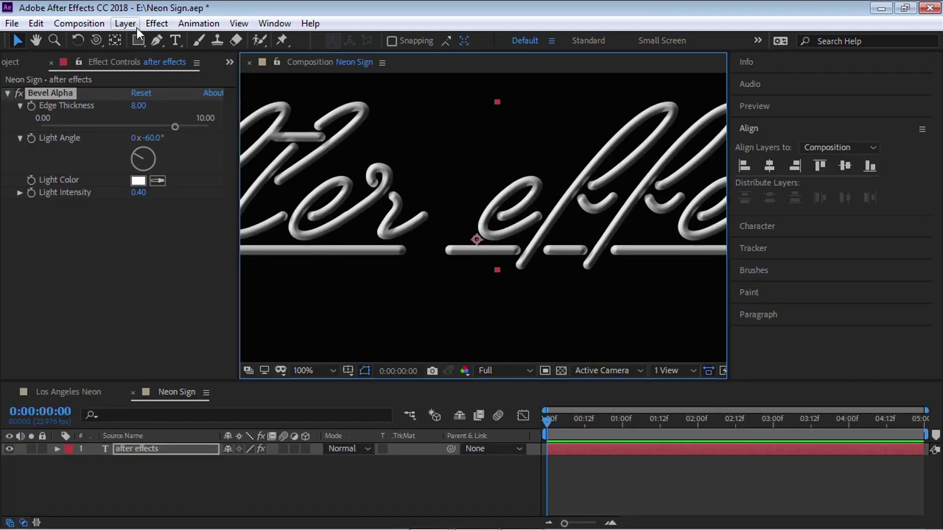
Create a new composition-sized solid layer in light blue 00A5DB.
left_click(125, 23)
mouse_move(176, 25)
left_click(405, 41)
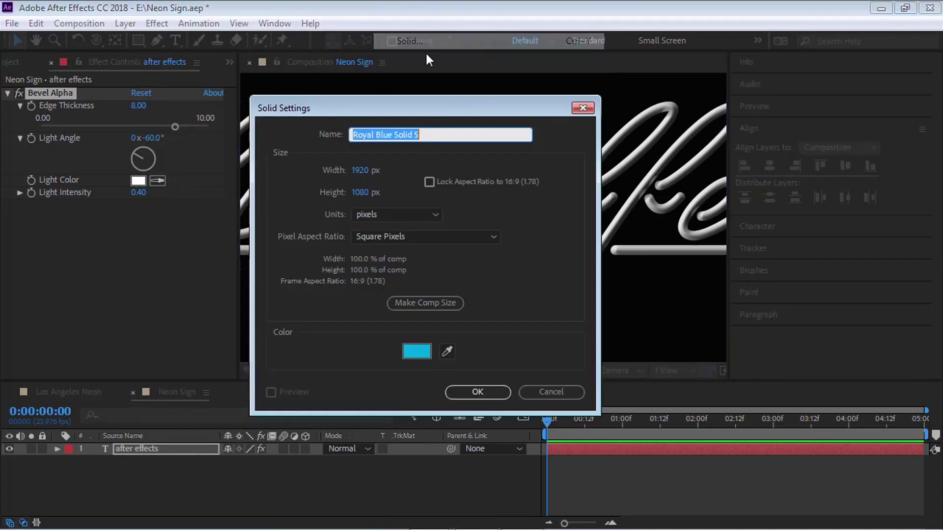
left_click(416, 351)
left_click(618, 329)
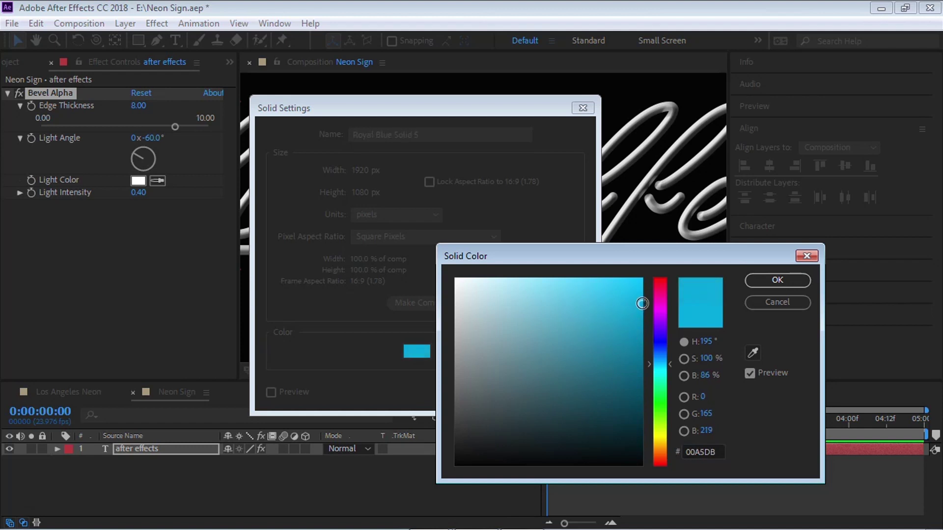
left_click(777, 280)
left_click(429, 303)
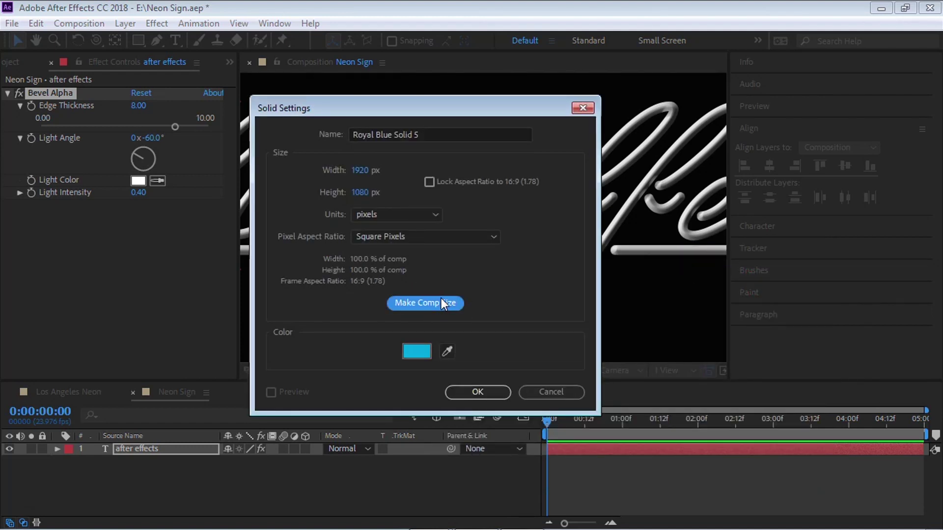
left_click(486, 390)
Rename the new blue solid layer "Saber Glow".
key("comma")
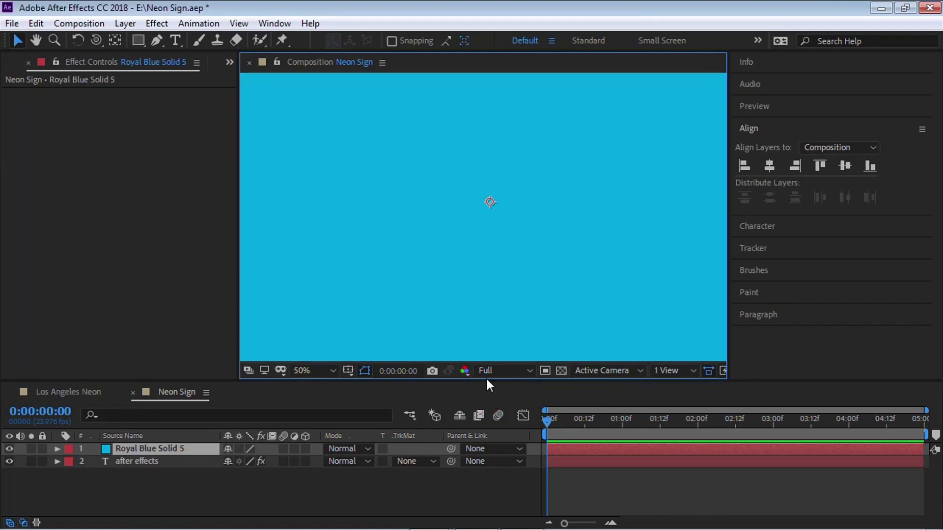
key("comma")
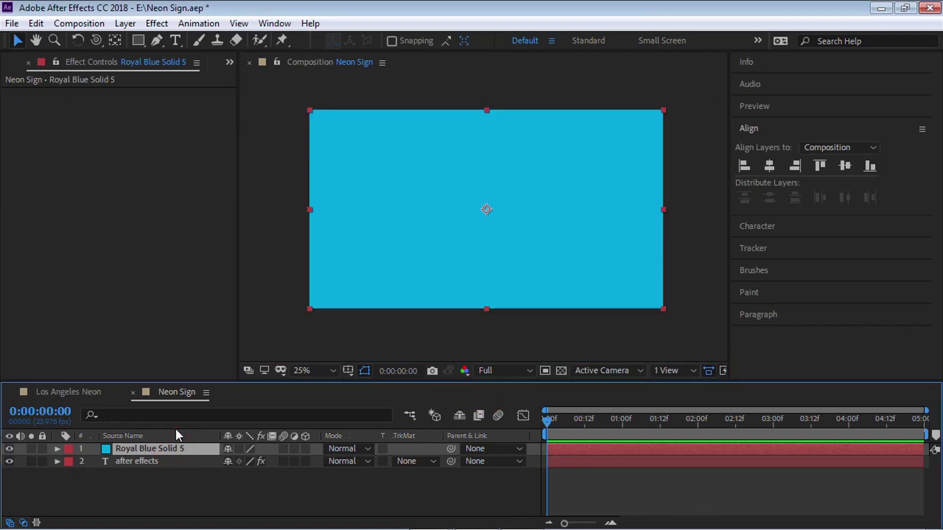
key("Return")
type("Saber")
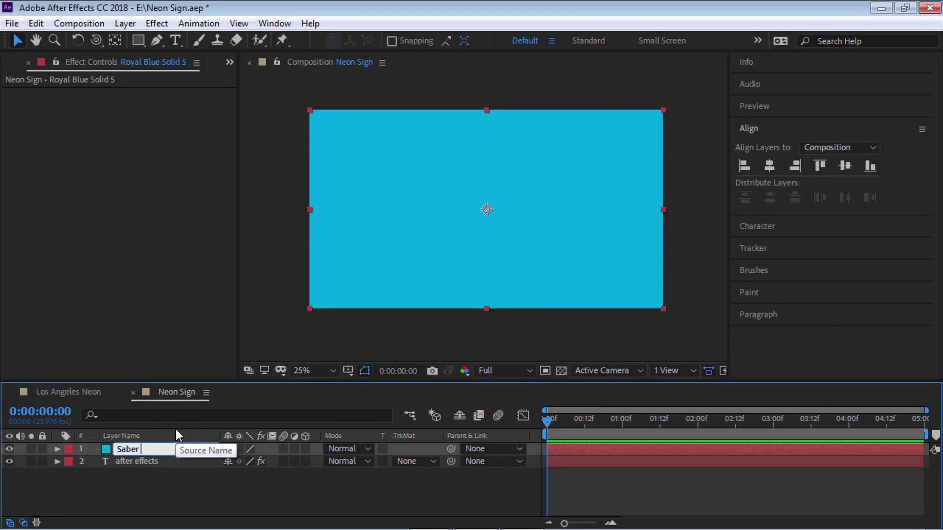
type(" Glow")
key("Return")
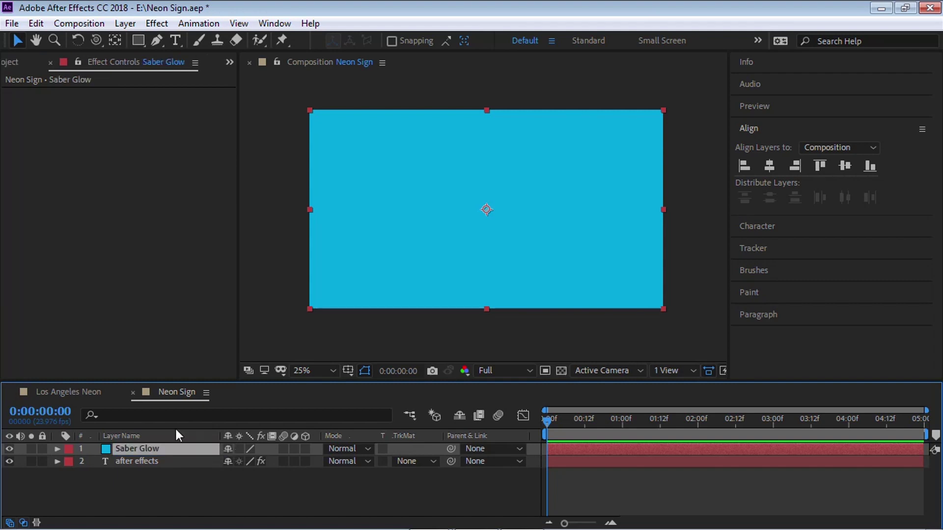
Switch to the browser and view the Saber plug-in page on the Video Copilot site.
key("alt+Tab")
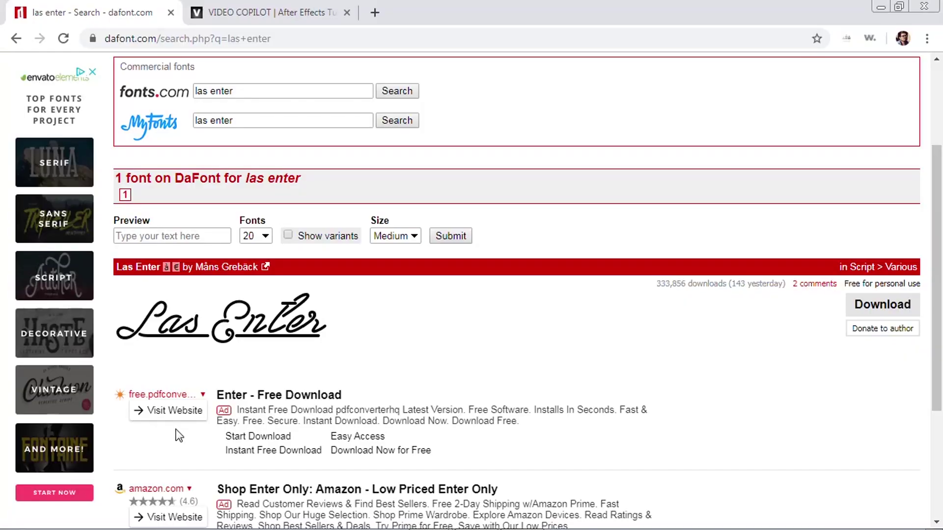
left_click(288, 13)
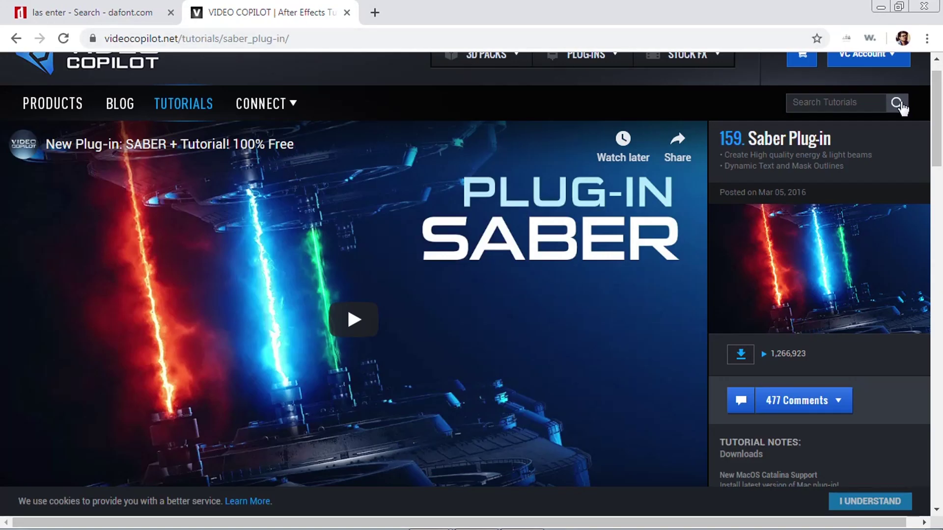
Look over the Saber plug-in page, including its Windows and Mac download links and feature notes.
left_click_drag(937, 101, 937, 89)
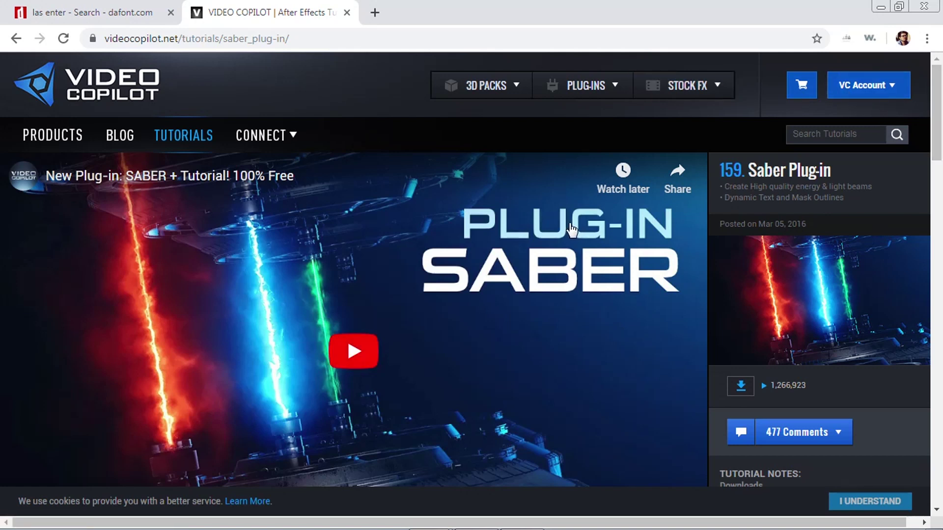
left_click_drag(938, 119, 938, 174)
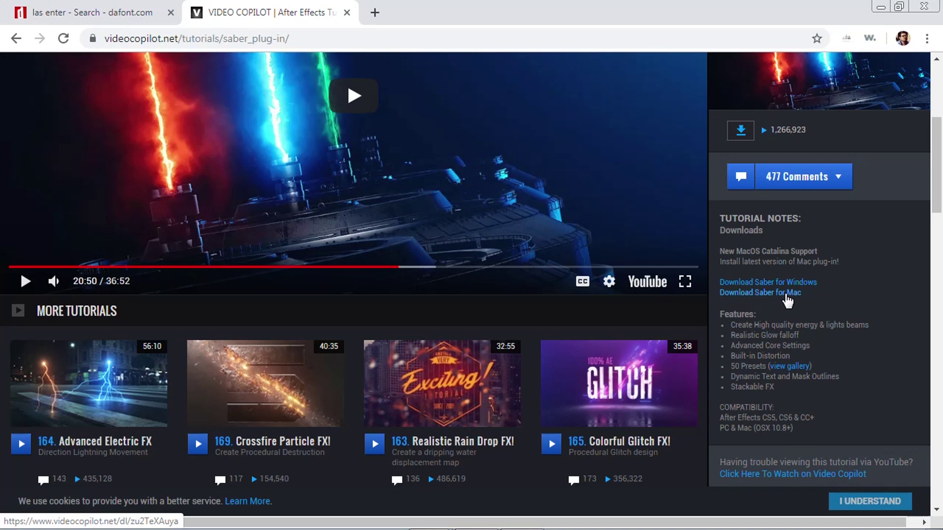
left_click_drag(938, 210, 939, 148)
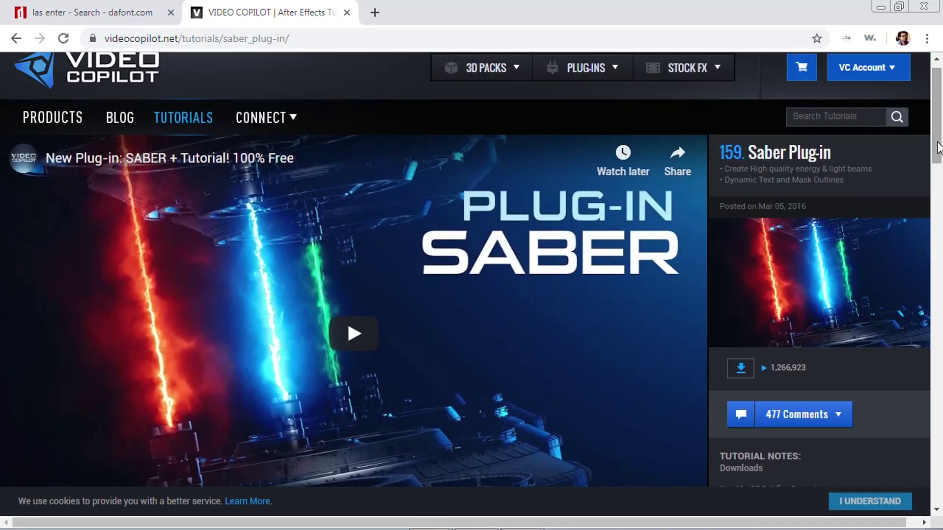
Switch back to After Effects and apply the Video Copilot Saber effect to the Saber Glow layer.
key("alt+Tab")
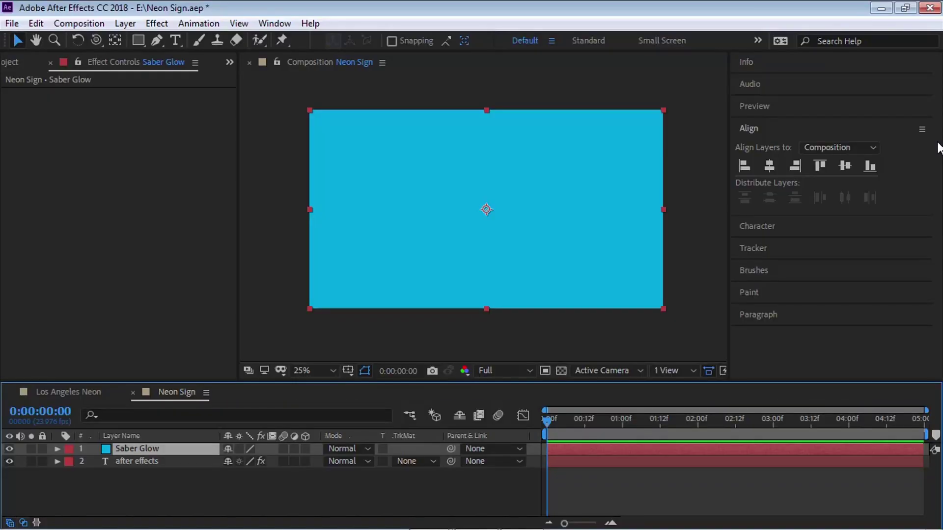
left_click(158, 23)
mouse_move(316, 289)
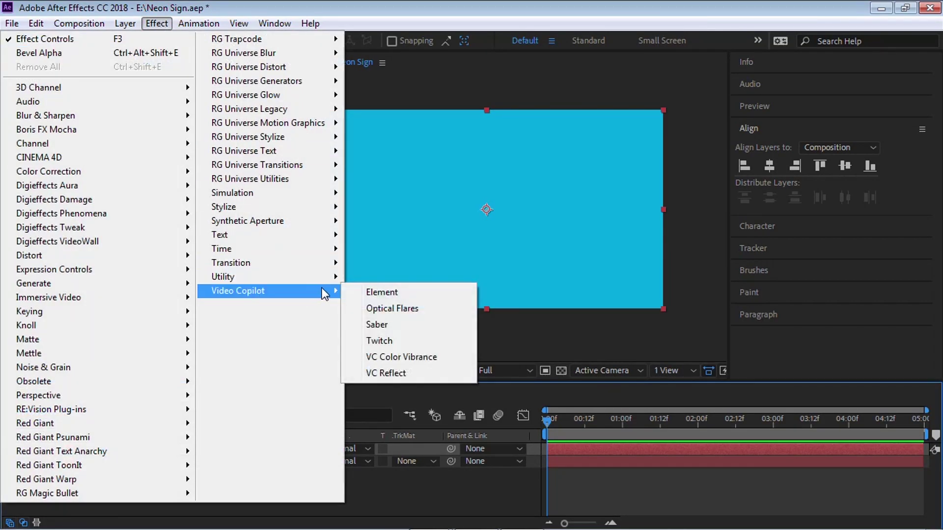
left_click(390, 325)
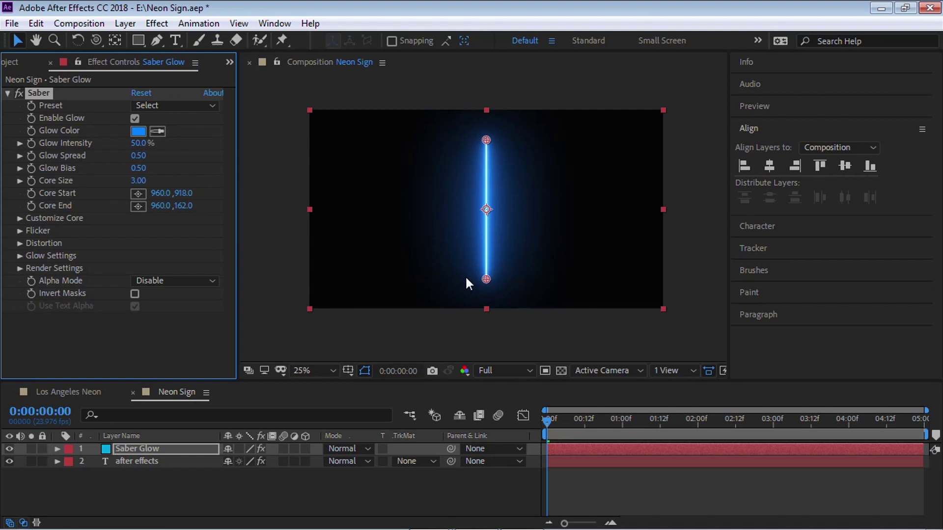
Try several Saber presets, including Electric, Cellular and Green Energy, in an enlarged composition view.
left_click(169, 106)
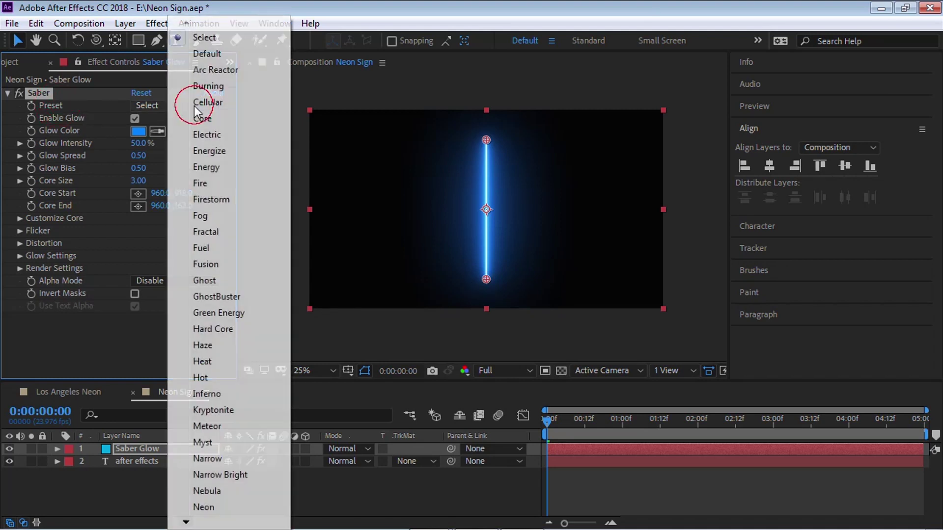
left_click(219, 138)
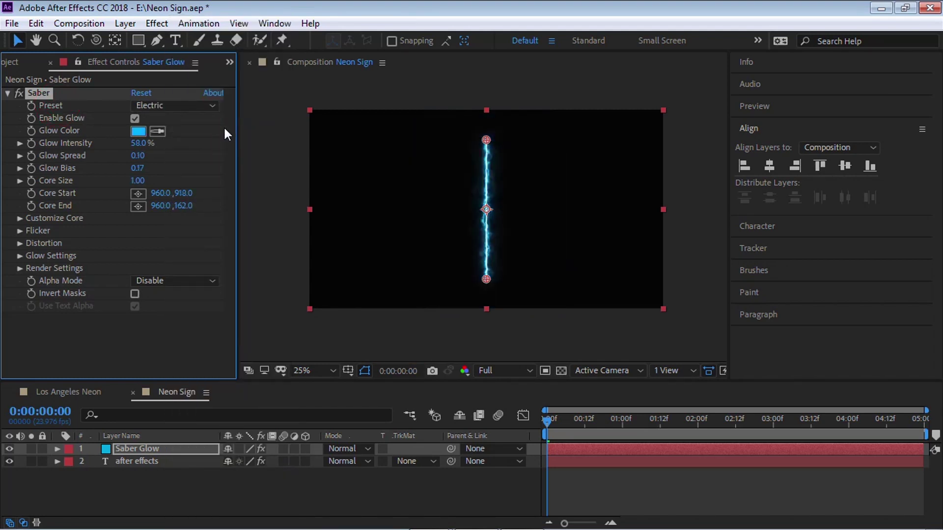
key("period")
key("period")
left_click(193, 106)
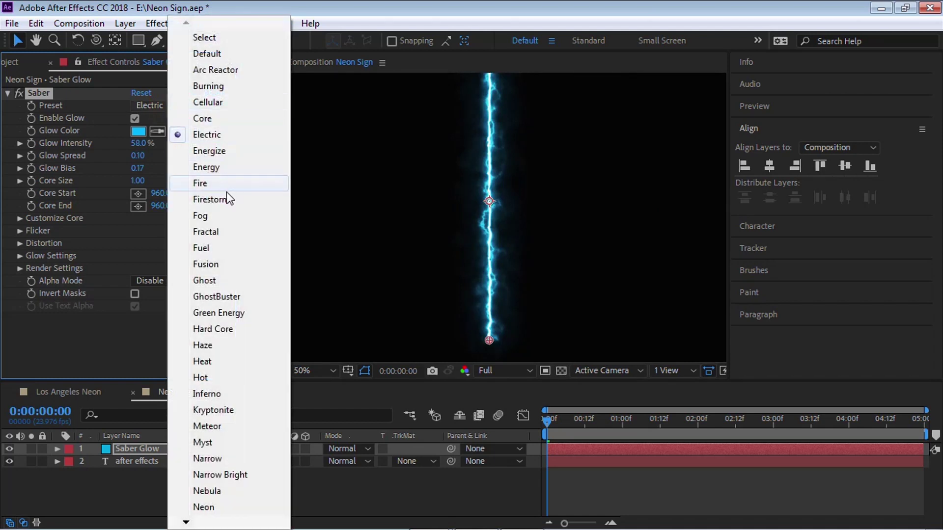
left_click(214, 216)
left_click(189, 109)
left_click(183, 107)
left_click(181, 111)
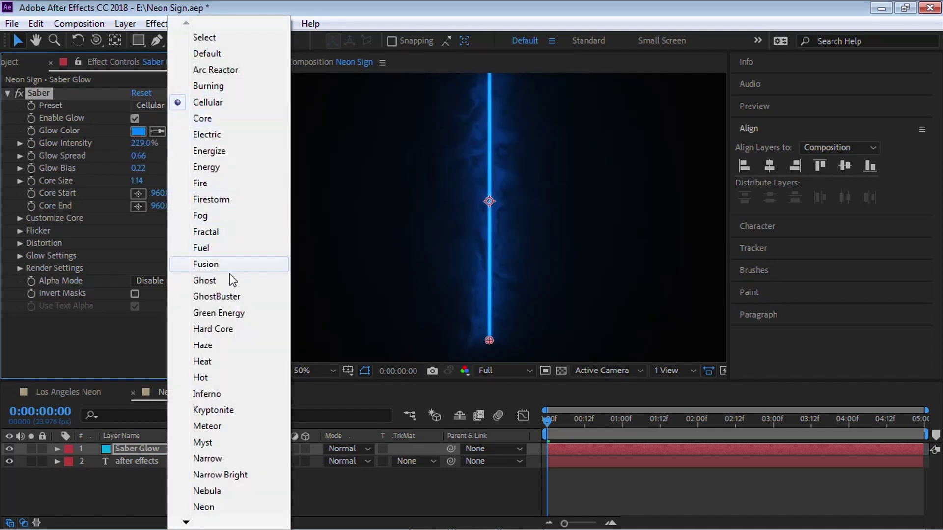
left_click(229, 312)
Apply Saber's Neon preset and set its core type to Text Layer, using the "after effects" layer as the source.
left_click(183, 106)
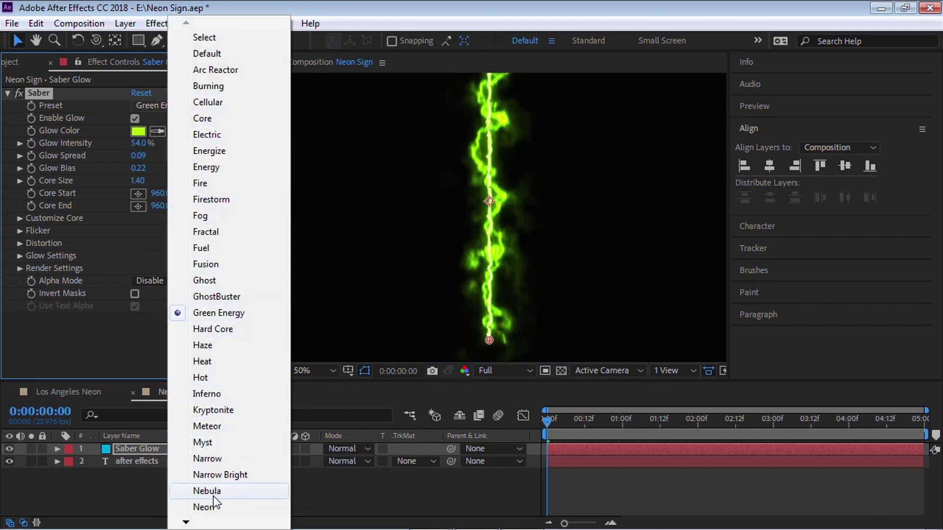
left_click(214, 505)
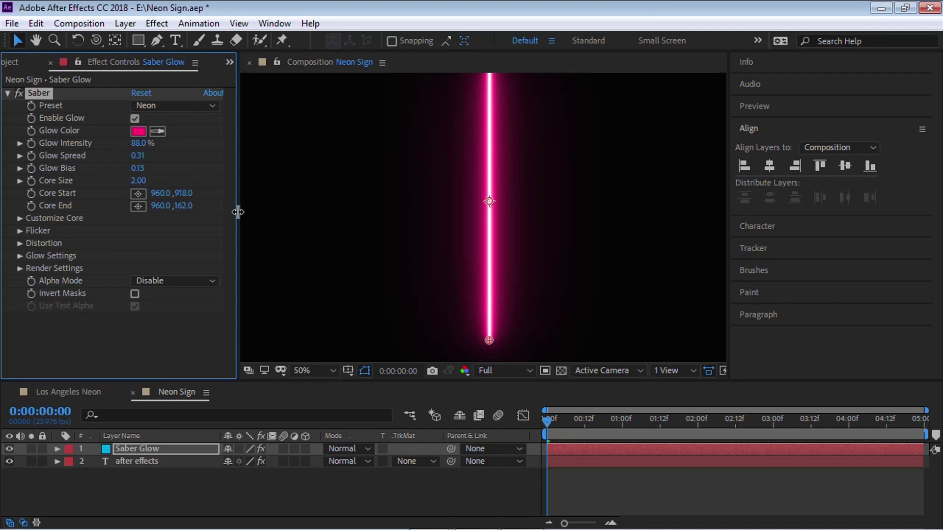
left_click(20, 219)
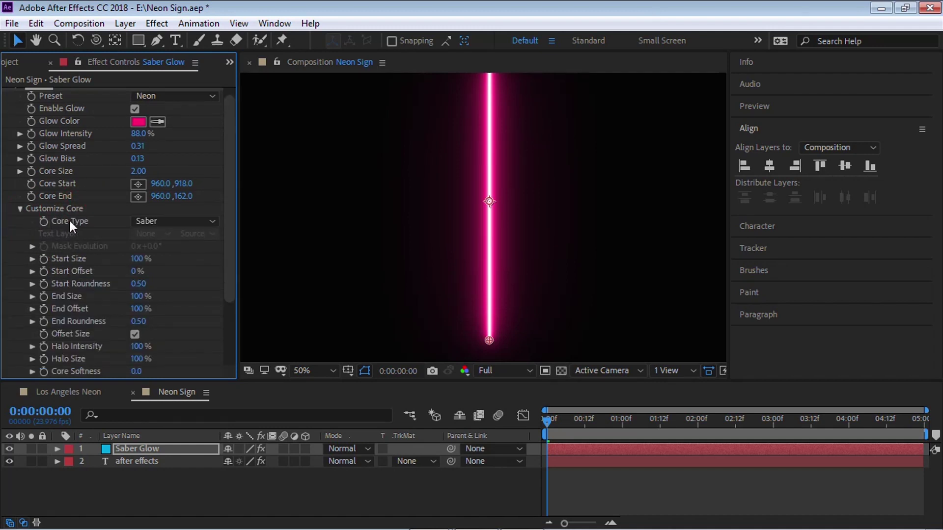
left_click(173, 222)
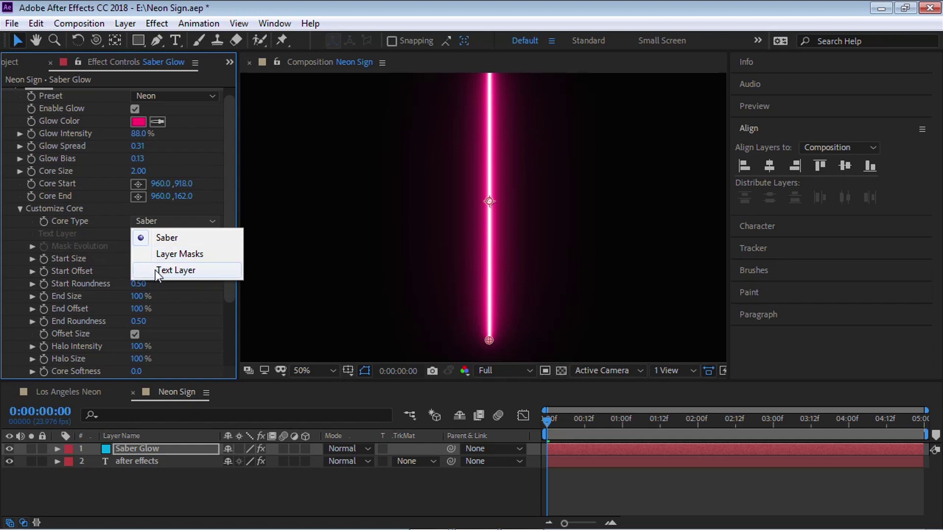
left_click(207, 271)
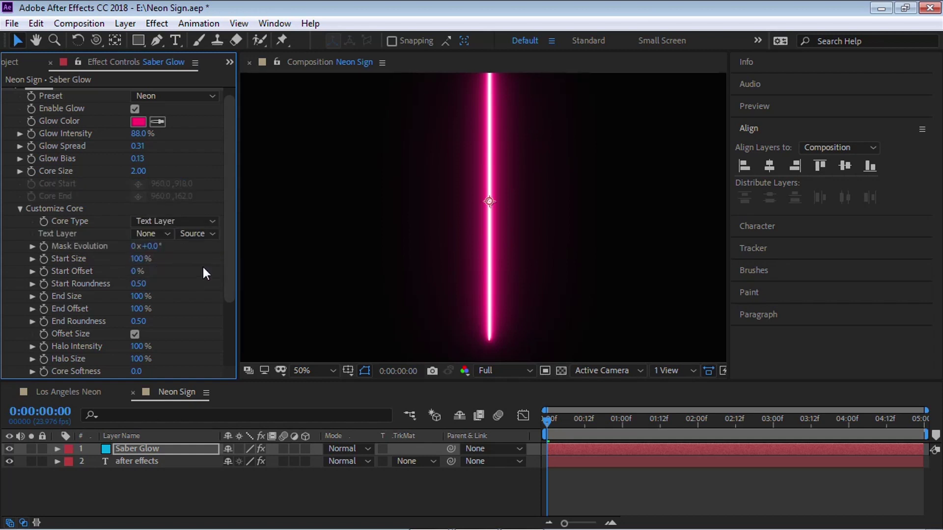
left_click(146, 233)
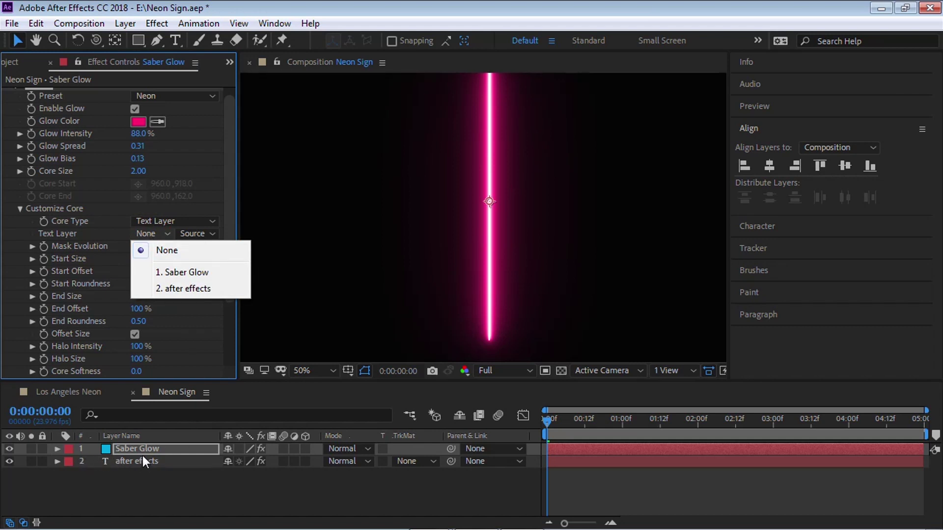
left_click(203, 289)
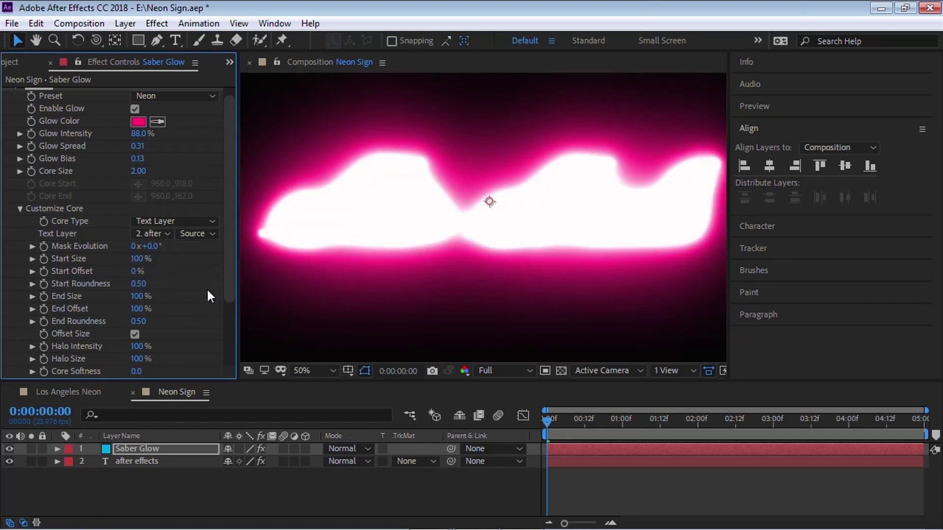
Set the Saber Glow Intensity to 30% and reduce it further to 25%.
left_click(141, 130)
type("30")
key("Return")
left_click(141, 132)
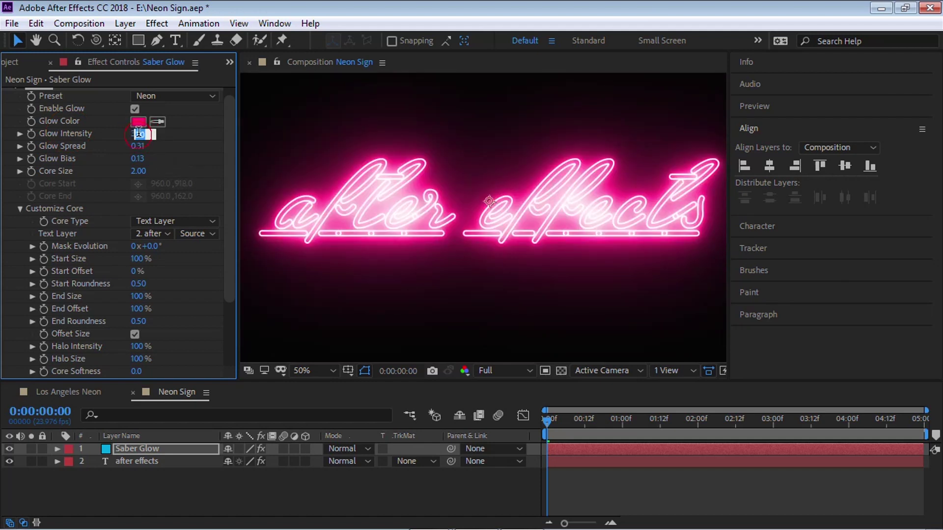
type("2")
type("5")
key("Return")
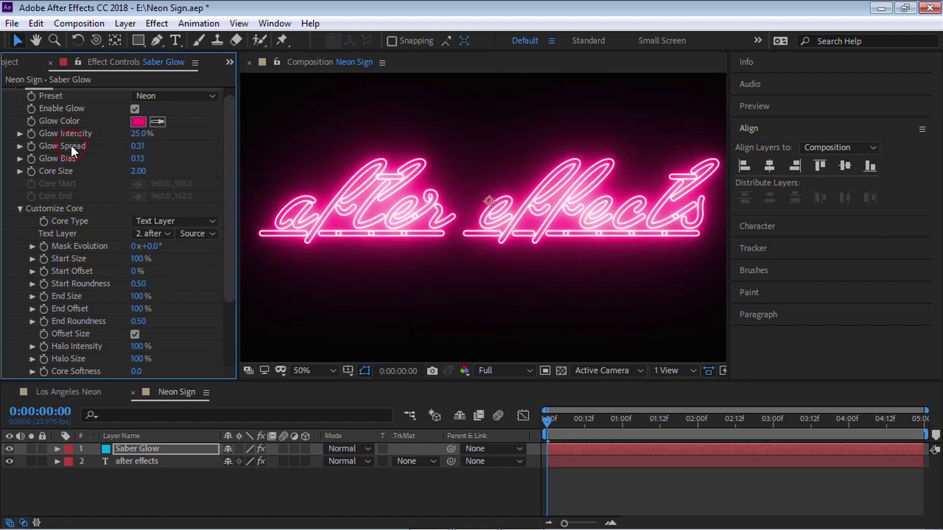
Set the Saber Core Size to 1.5 and the Glow Spread to 0.3.
left_click(137, 171)
type("2.5")
key("Return")
left_click(139, 146)
type(".3")
key("Return")
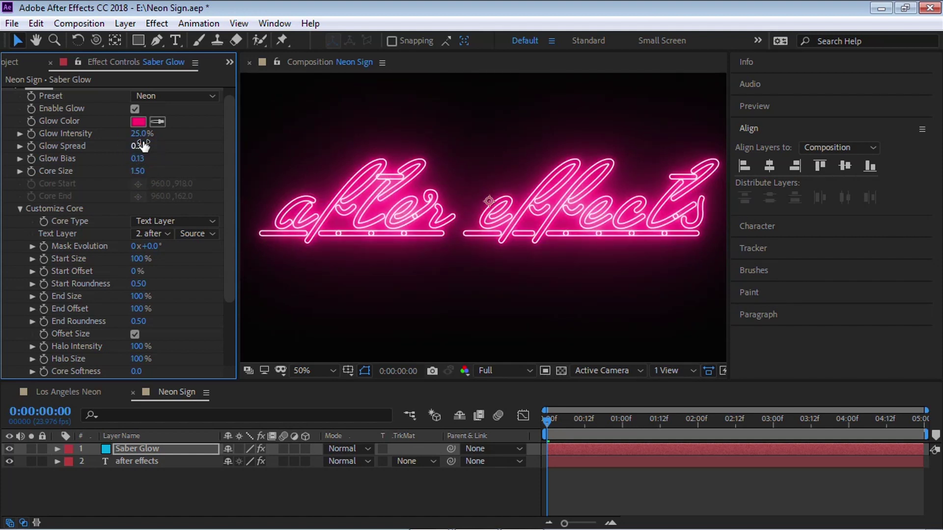
Set the Saber Glow Bias to 0.15.
left_click(20, 158)
left_click(138, 158)
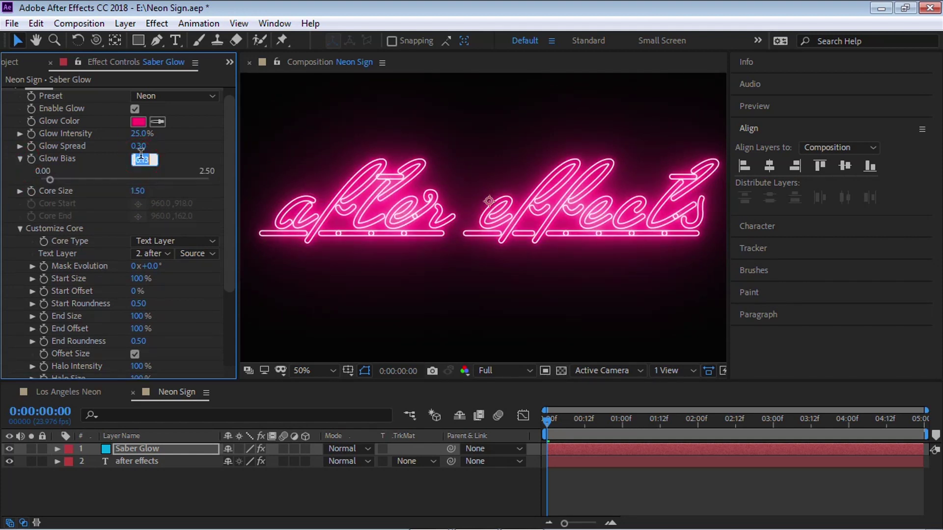
type(".15")
key("Return")
Change the Saber glow colour to a slightly darkened, fully saturated cyan with a hue of about 193°.
left_click(139, 122)
left_click(661, 365)
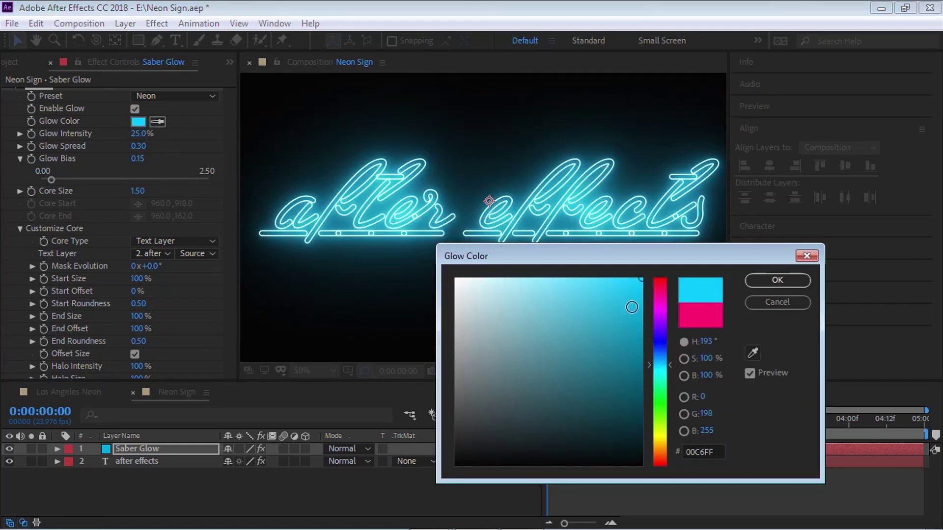
left_click(641, 299)
left_click(773, 281)
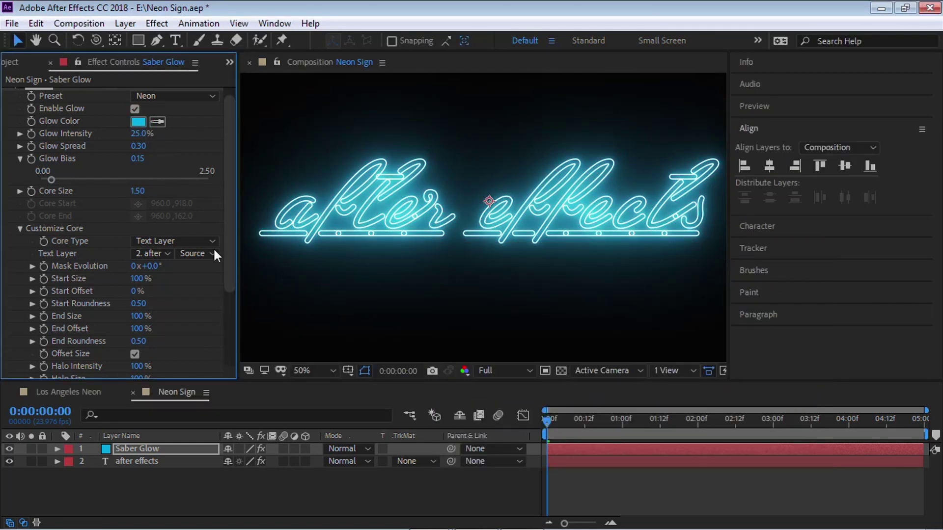
Set Composite Settings to Transparent in the Saber effect's render settings.
scroll(228, 146, "up", 1)
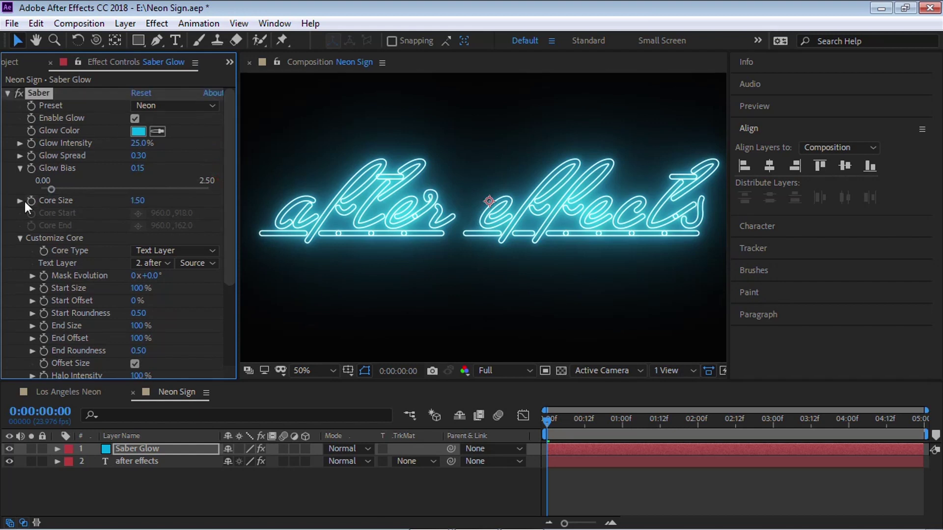
left_click(20, 201)
left_click(20, 256)
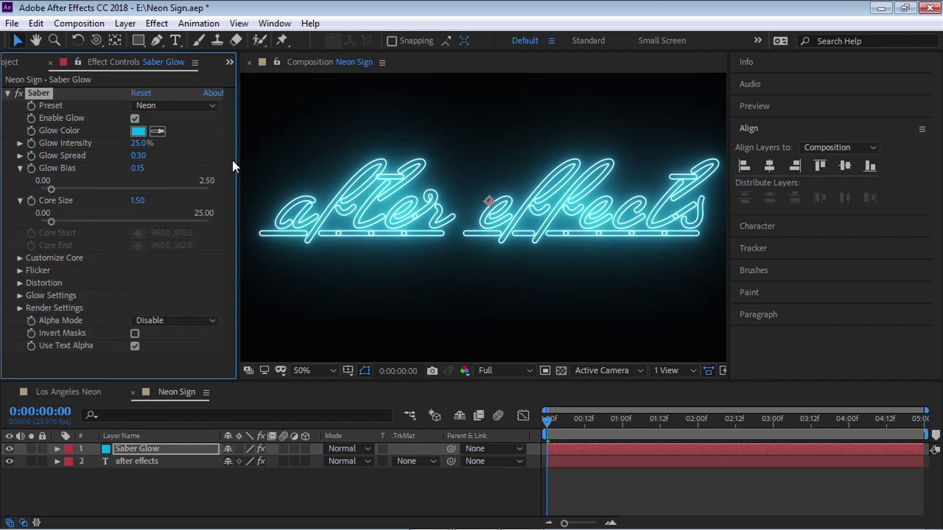
left_click(20, 309)
left_click_drag(229, 211, 231, 245)
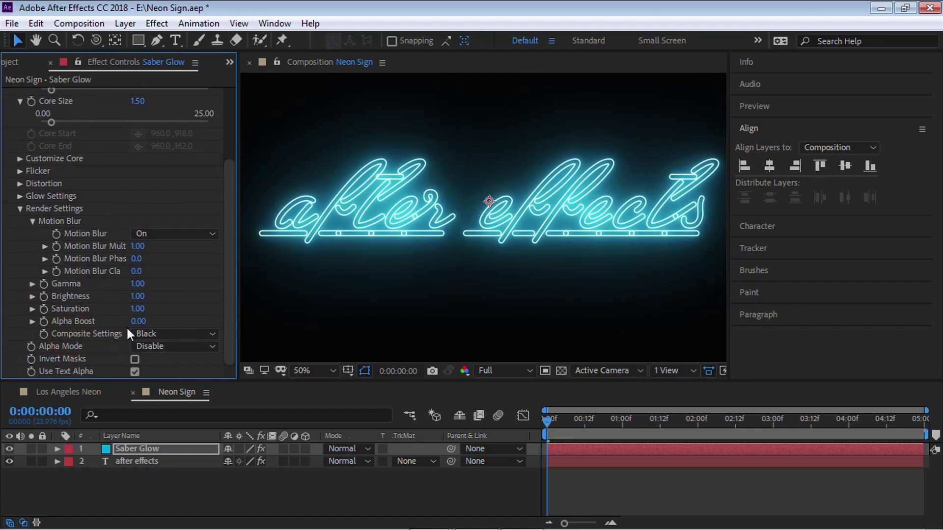
left_click(201, 335)
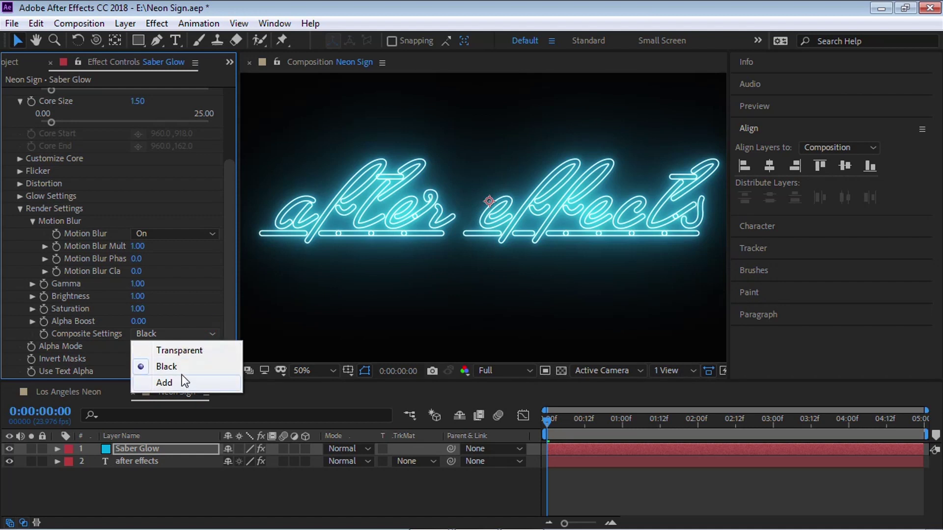
left_click(197, 351)
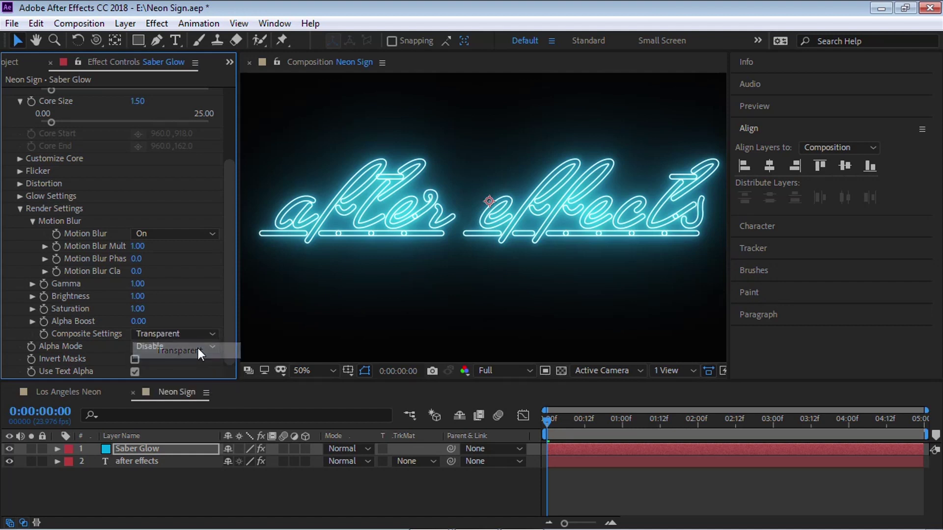
Inspect the Saber Glow layer alone against the transparency grid, and compare the sign with the glow layer hidden and shown.
left_click(106, 445)
left_click(30, 448)
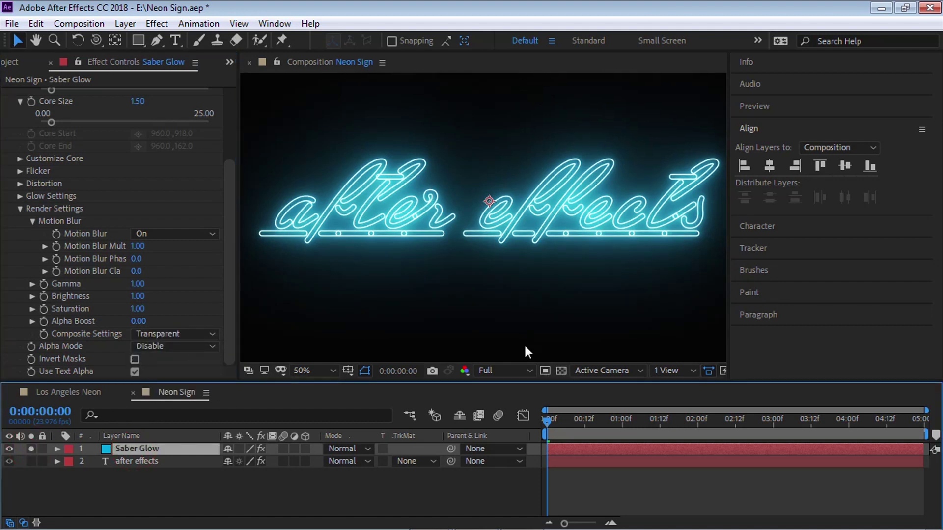
left_click(560, 370)
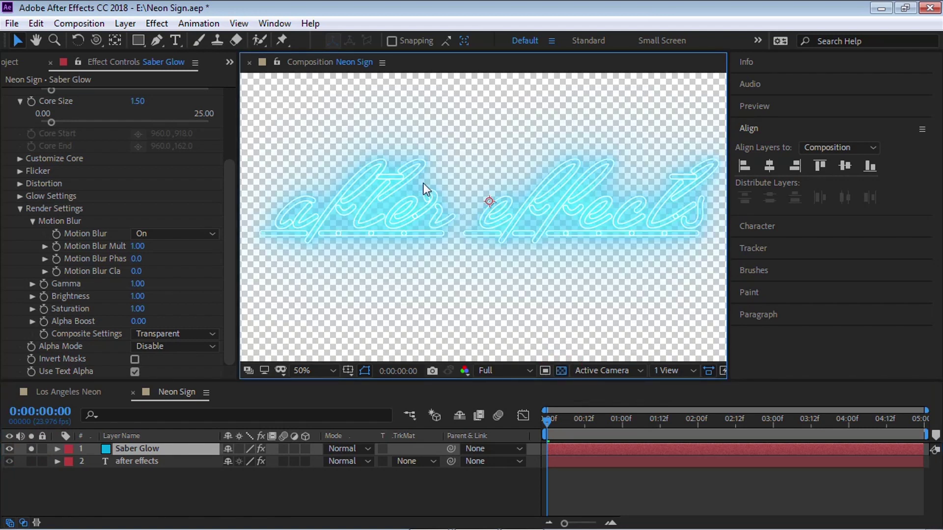
left_click(560, 370)
left_click(31, 449)
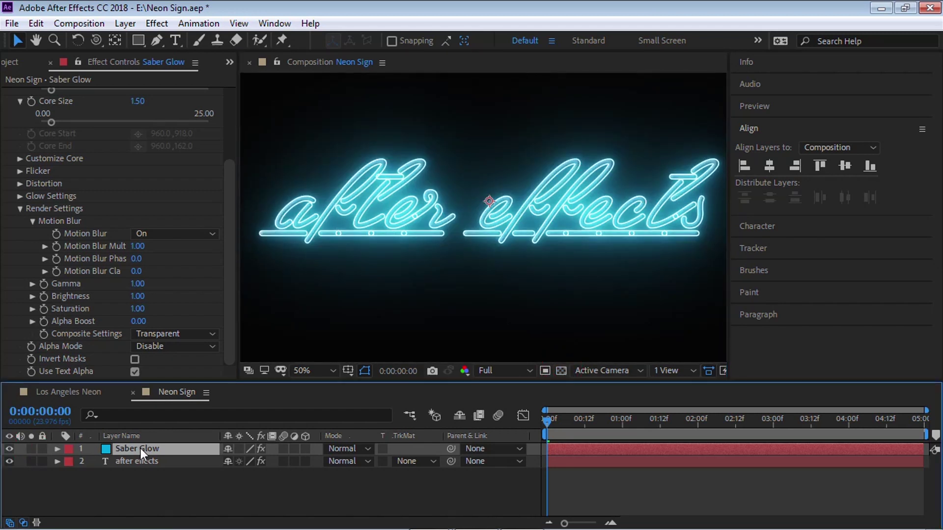
left_click(9, 449)
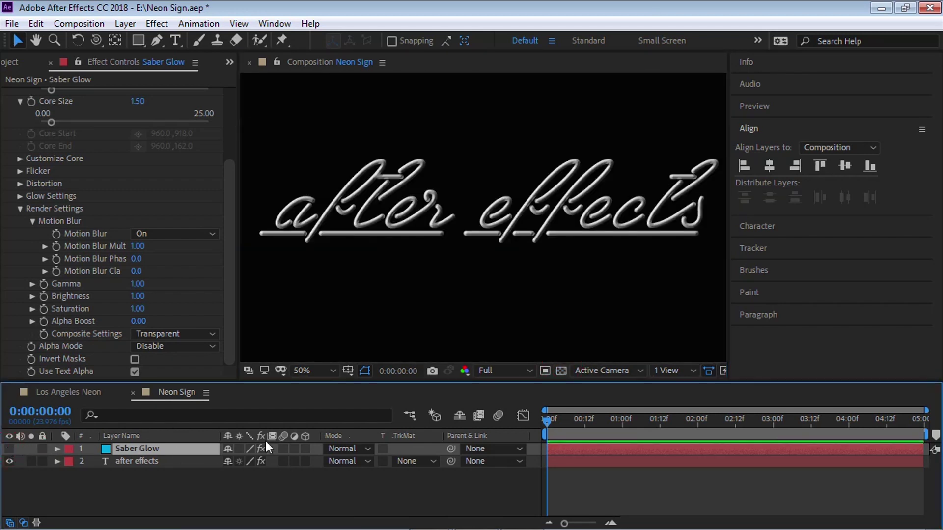
left_click(9, 449)
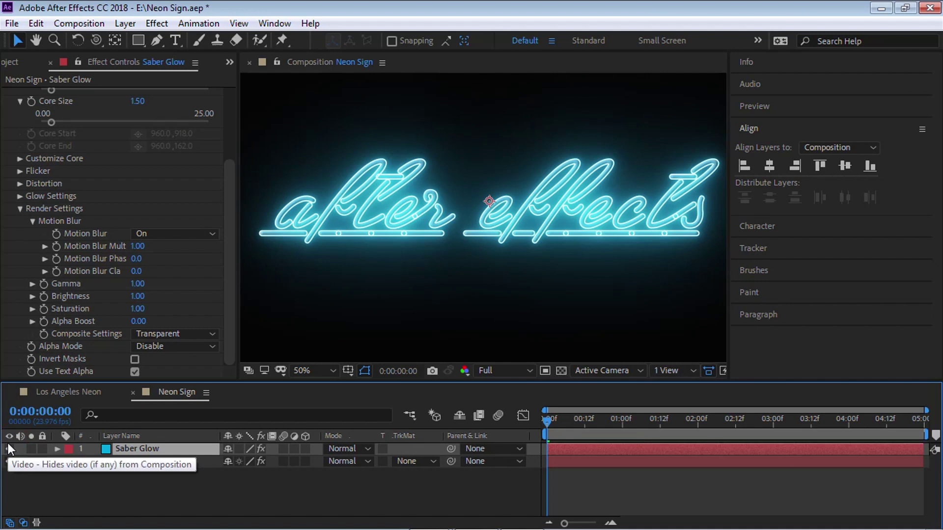
Set the Saber Glow layer's blending mode to Screen while viewing the lettering at 100%.
key("slash")
left_click_drag(392, 221, 609, 221)
left_click(353, 448)
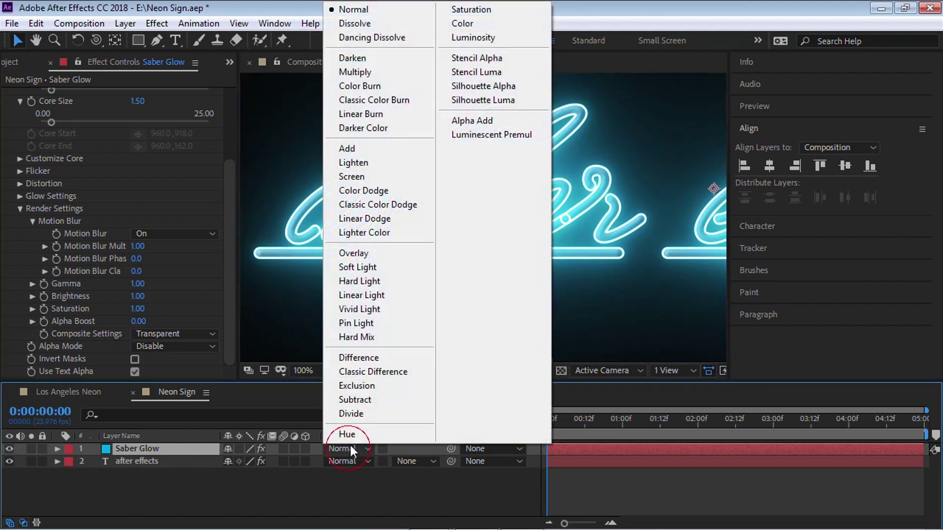
left_click(363, 177)
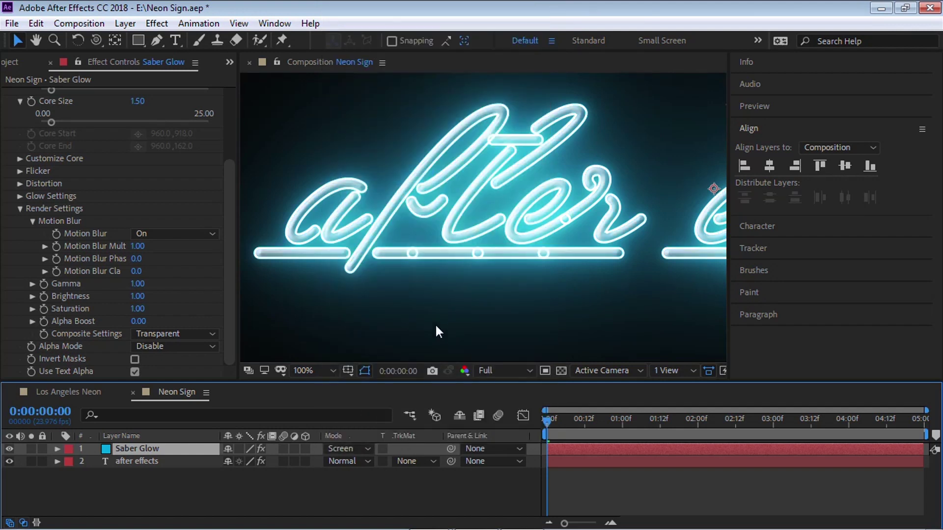
Set the Saber Glow layer's blending mode to Lighten and frame the whole sign at 50% magnification.
key("shift+equal")
left_click(356, 449)
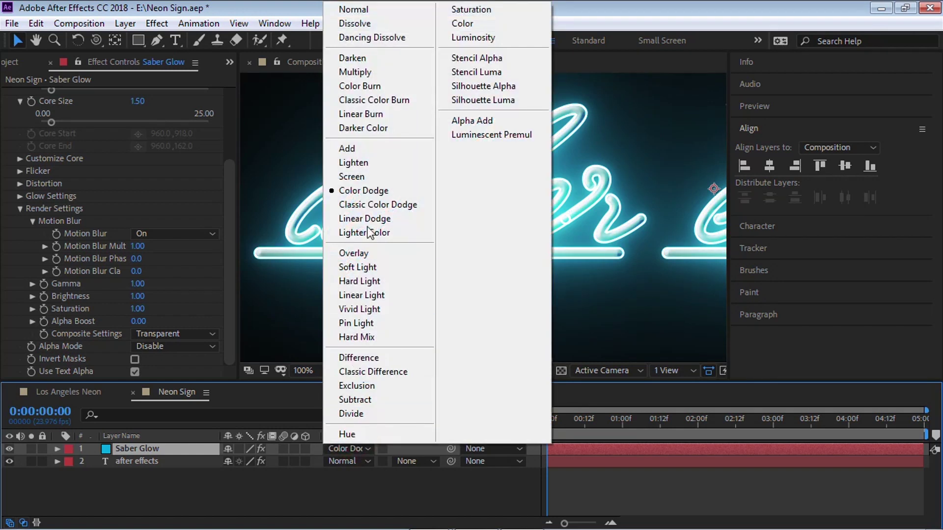
left_click(366, 163)
key("h")
left_click_drag(516, 271, 471, 265)
key("v")
scroll(472, 267, "down", 4)
scroll(471, 264, "up", 2)
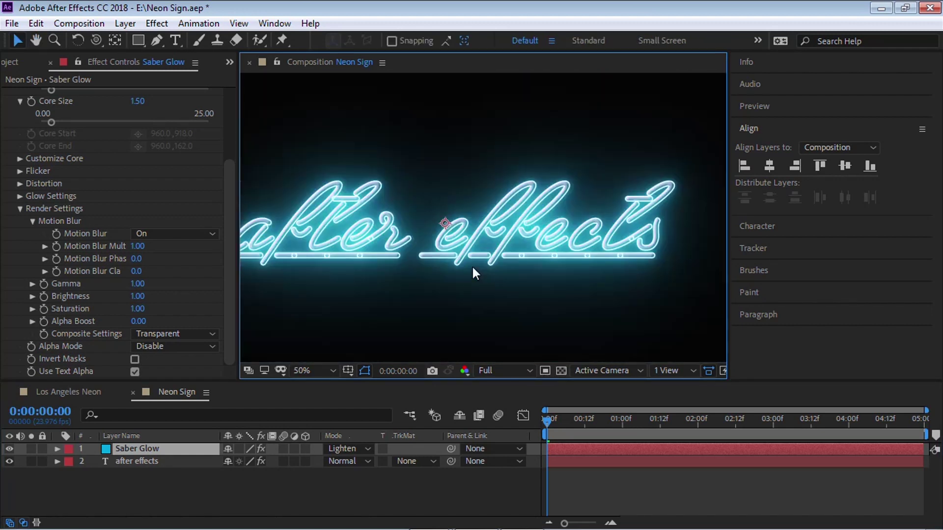
left_click_drag(464, 294, 493, 291)
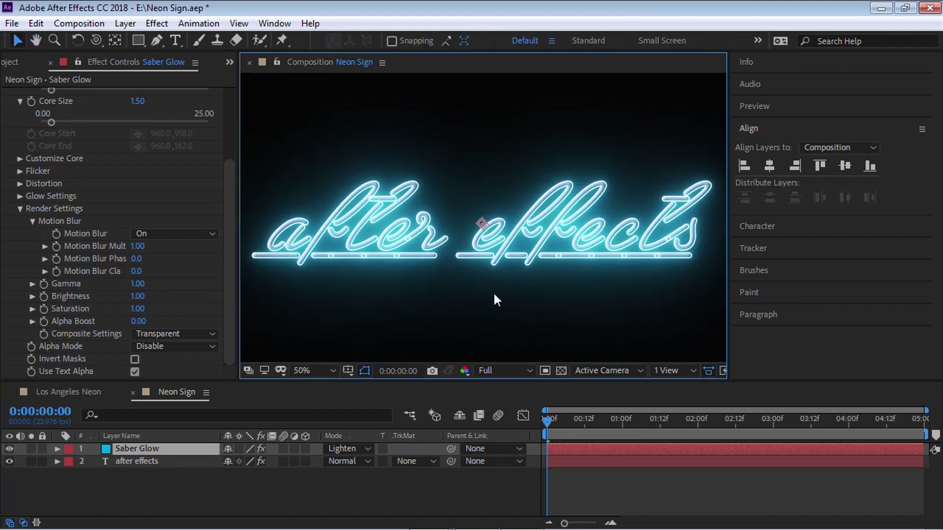
Preview the Grunge_10.jpg brick texture from the project, and return to the Neon Sign composition.
left_click_drag(231, 166, 229, 86)
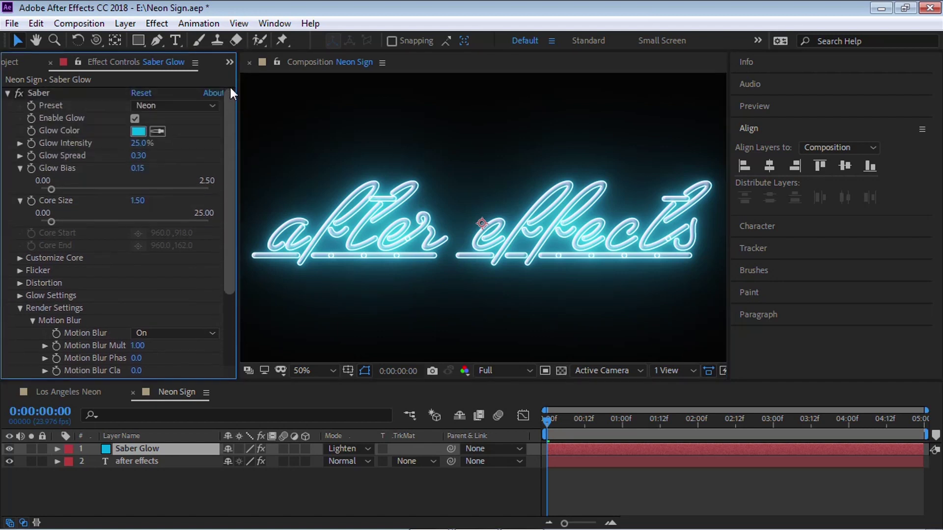
left_click(230, 61)
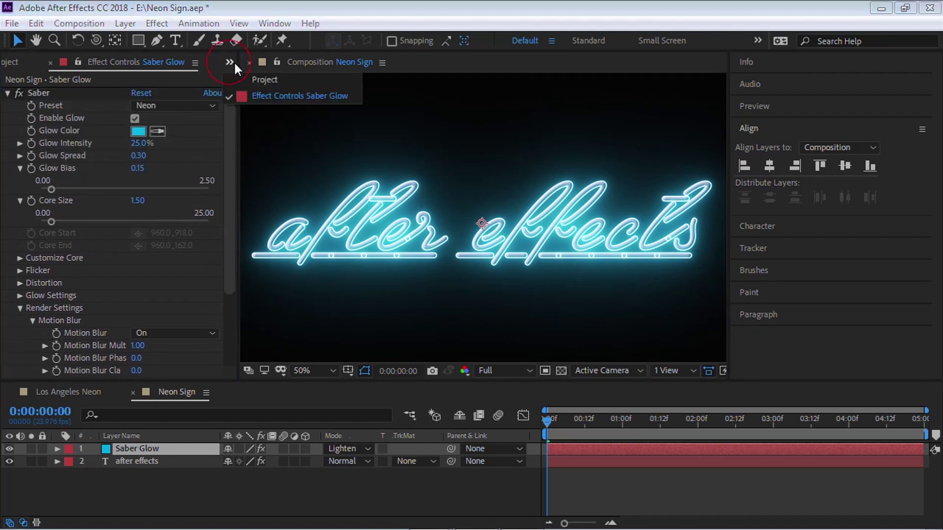
left_click(264, 80)
double_click(71, 208)
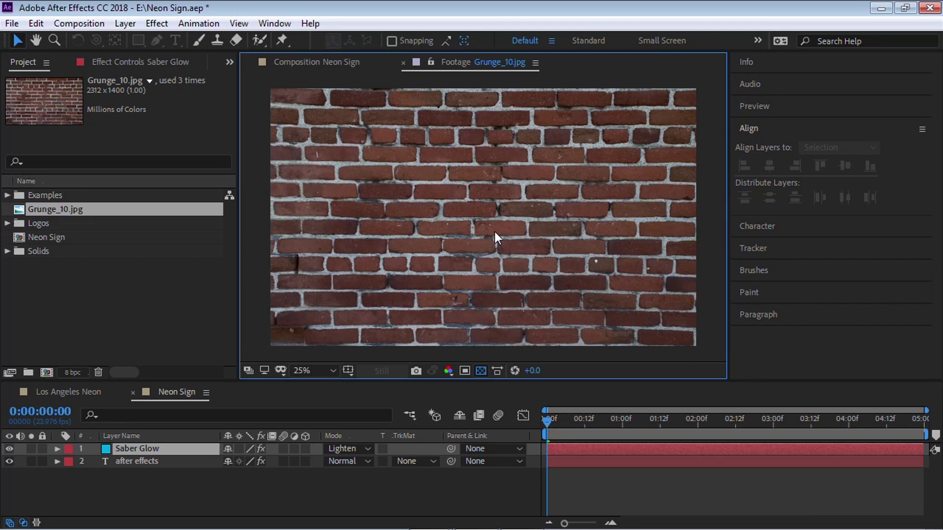
left_click(329, 62)
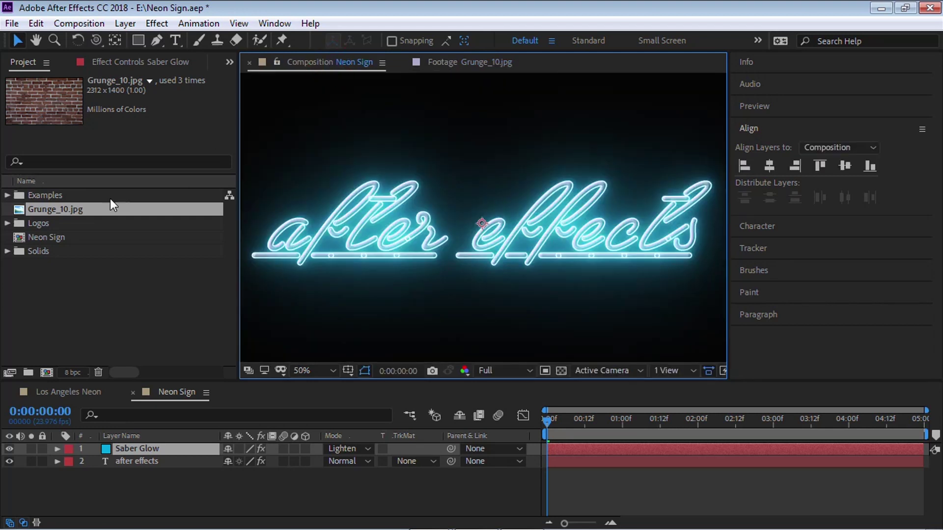
Add Grunge_10.jpg to the Neon Sign composition beneath the text layer and rename that layer Wall.
left_click_drag(89, 209, 158, 488)
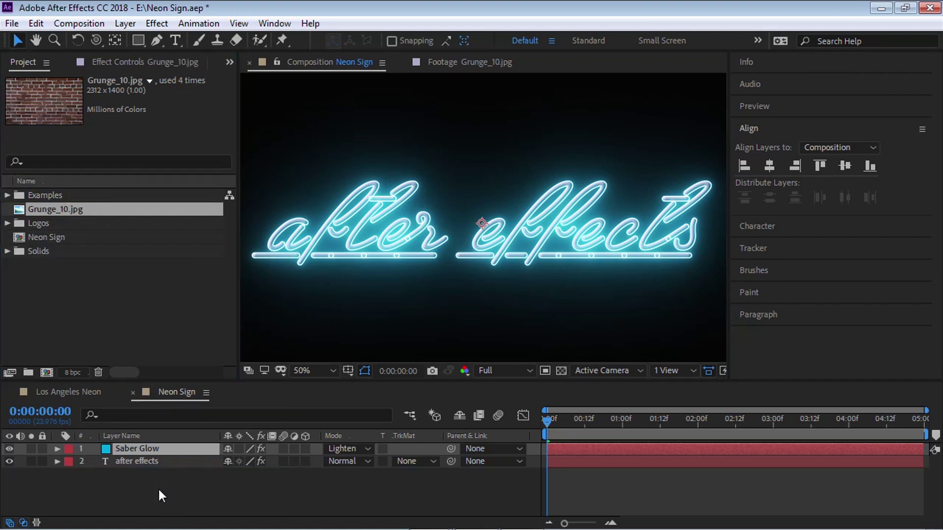
key("Return")
type("Wall")
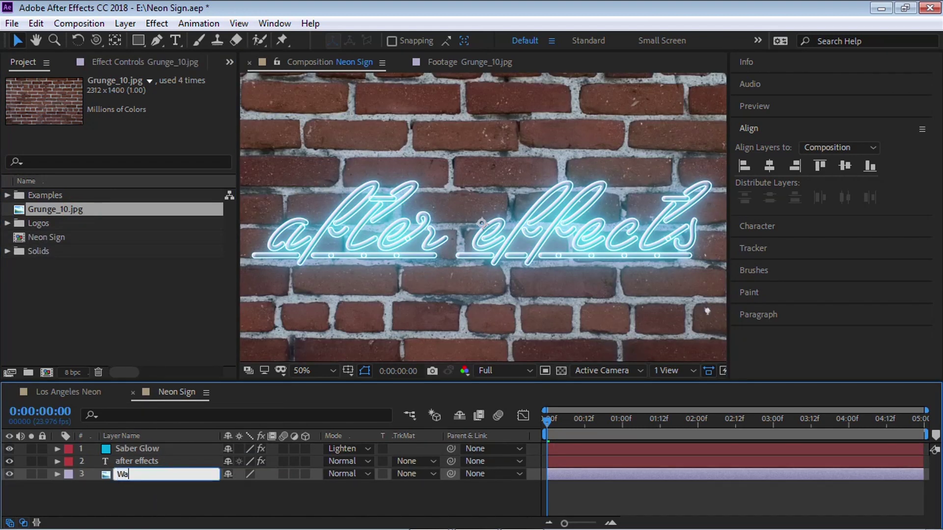
key("Return")
Scale the Wall layer to 75% and fit the whole composition in the viewer.
key("s")
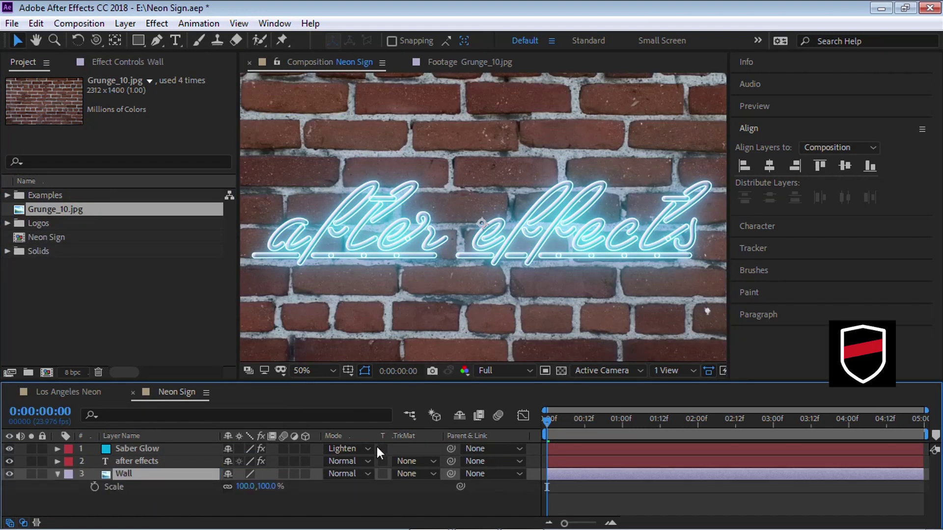
left_click(247, 486)
type("75")
key("Return")
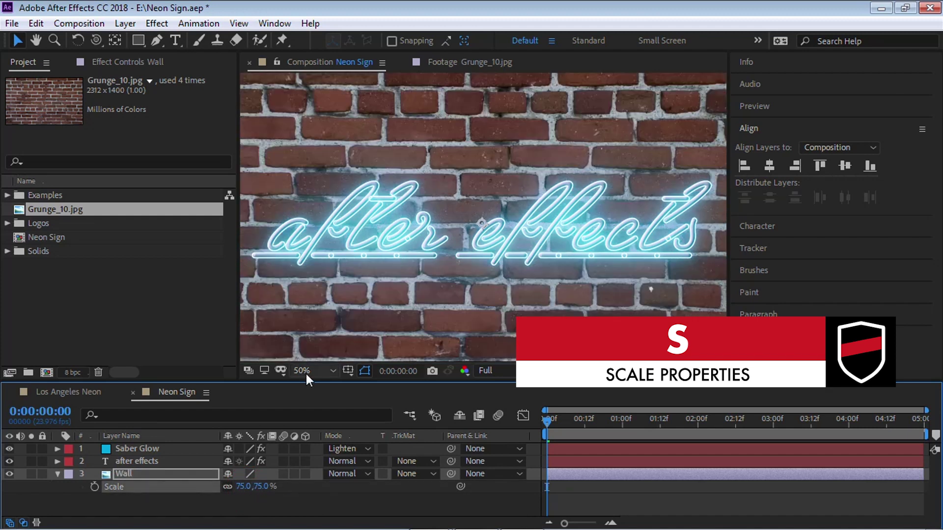
left_click(312, 371)
left_click(338, 122)
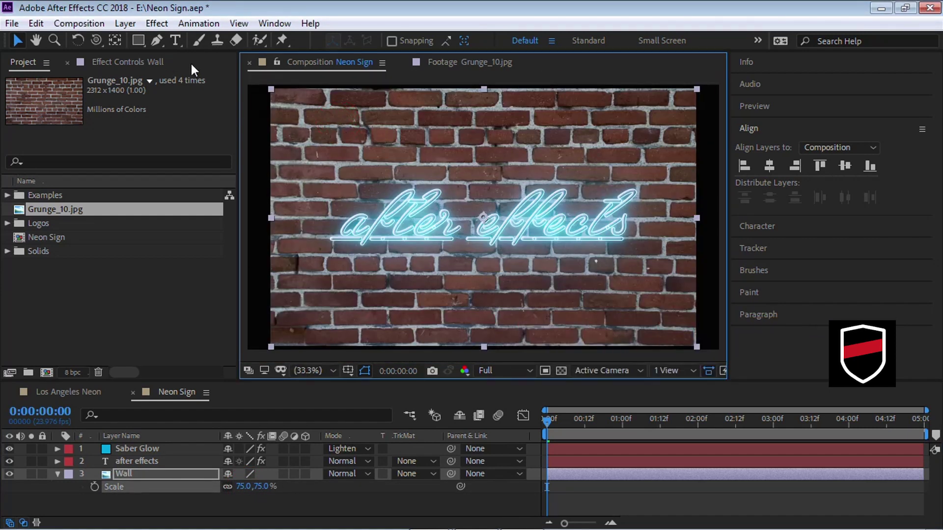
Apply Motion Tile to the Wall layer with output width and height of 200 and Mirror Edges enabled.
left_click(158, 25)
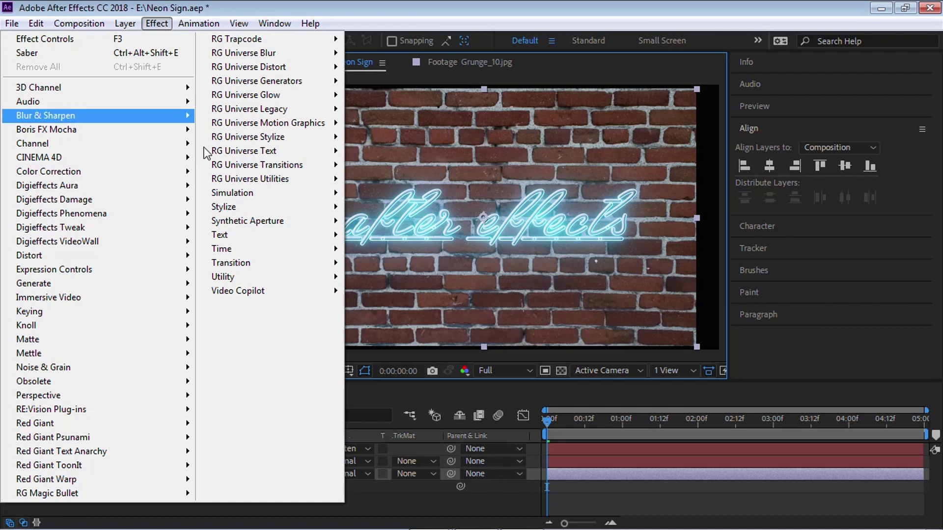
mouse_move(256, 206)
left_click(388, 422)
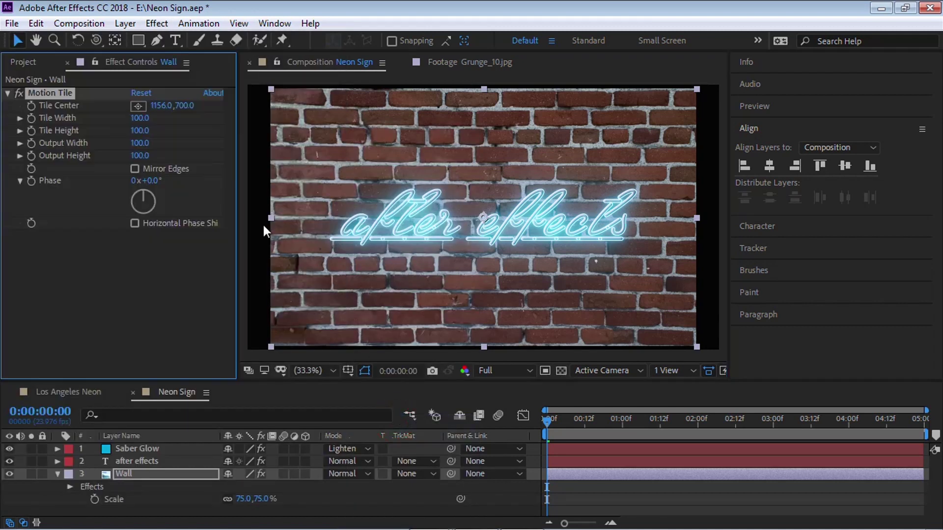
left_click(143, 142)
type("200")
key("Tab")
type("200")
key("Return")
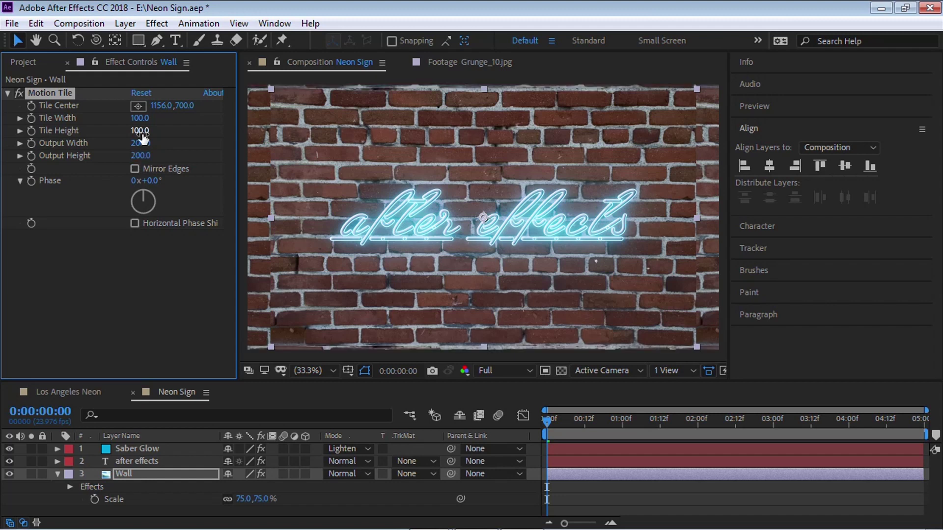
left_click(134, 169)
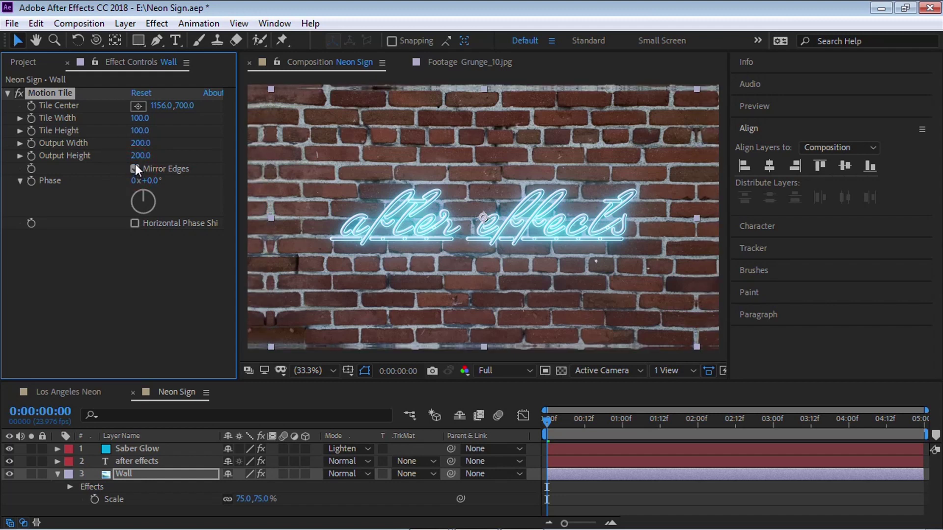
Make the Saber Glow, after effects and Wall layers 3D.
left_click(137, 448)
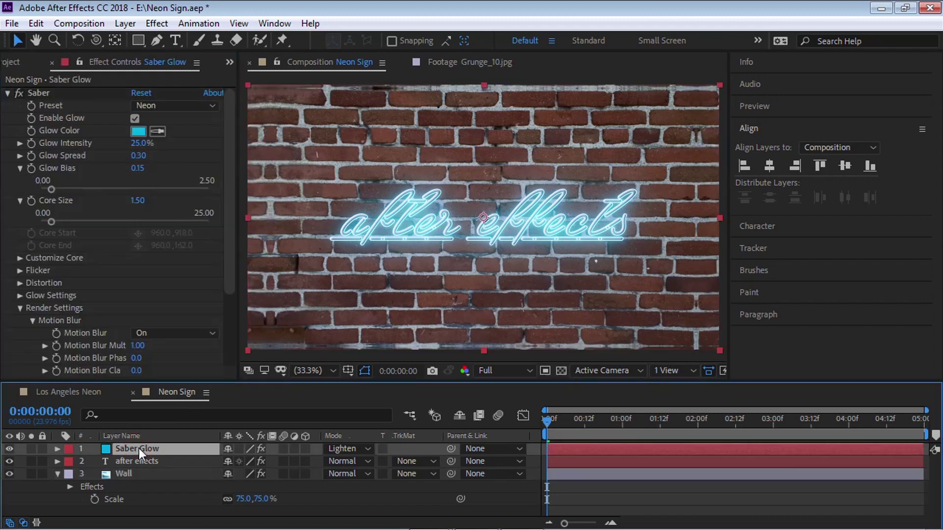
left_click(143, 473, "shift")
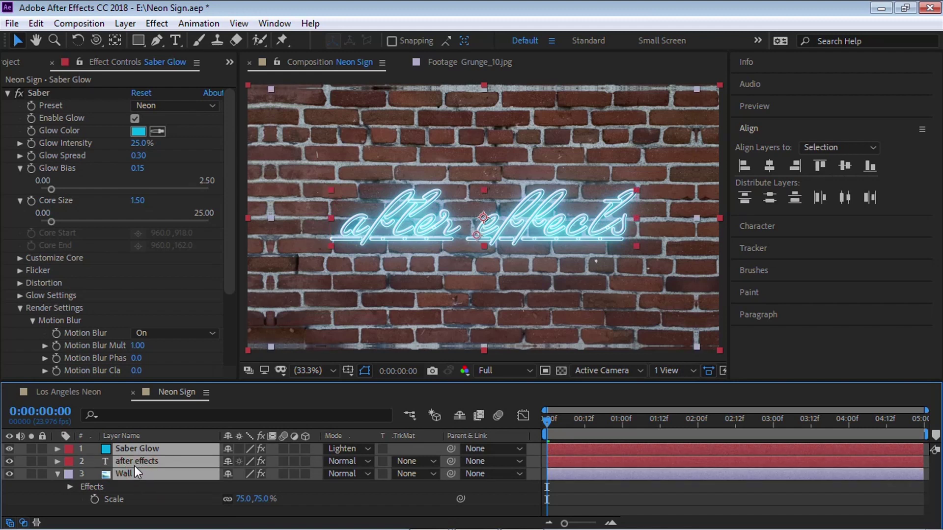
left_click(305, 447)
left_click(304, 461)
left_click(305, 468)
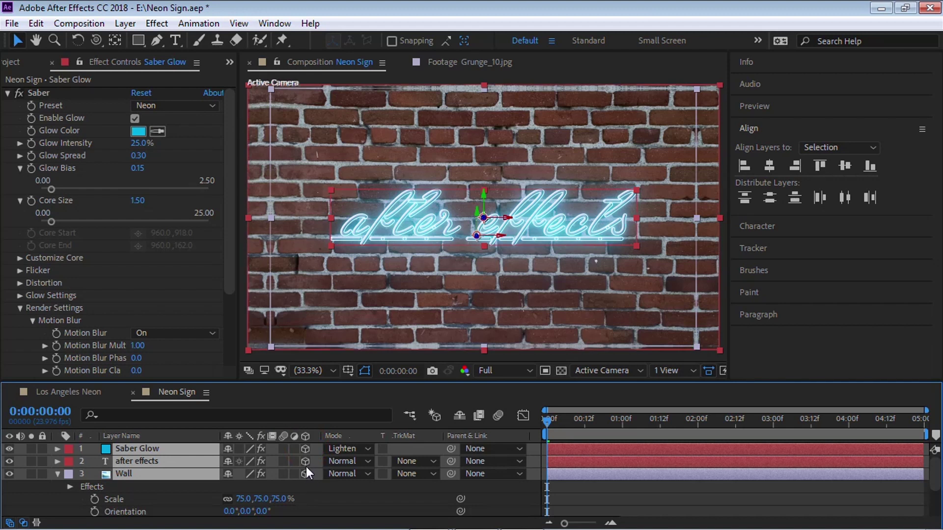
Switch the composition viewer to a wider two-view layout showing Top beside Active Camera.
left_click(668, 370)
left_click(699, 403)
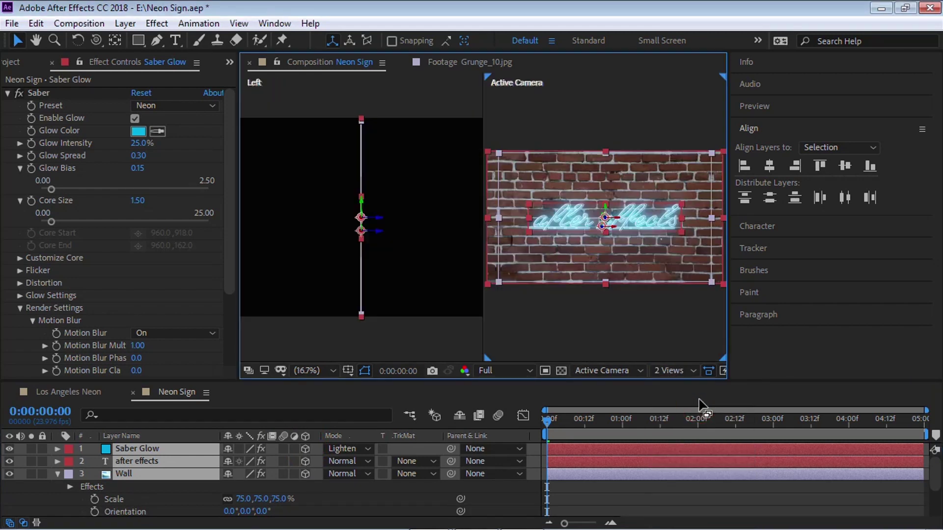
left_click(412, 273)
left_click_drag(241, 275, 153, 275)
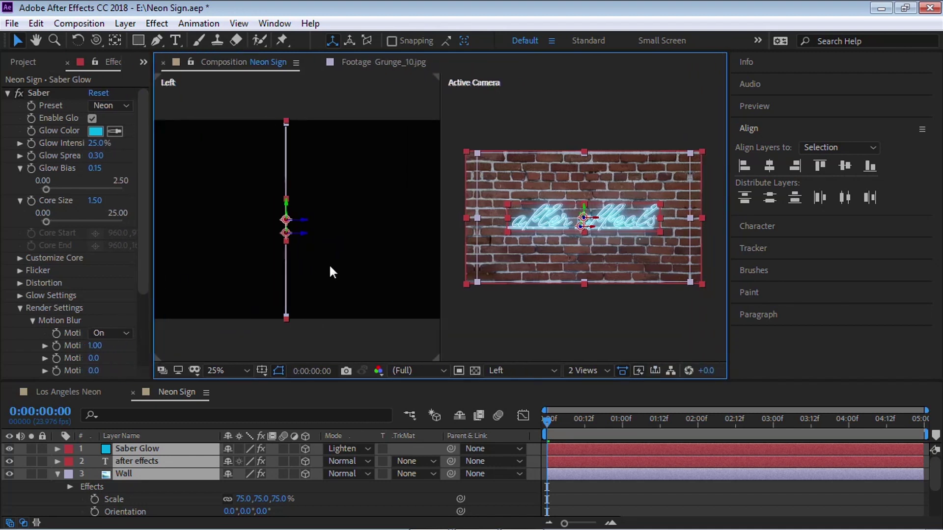
left_click(512, 372)
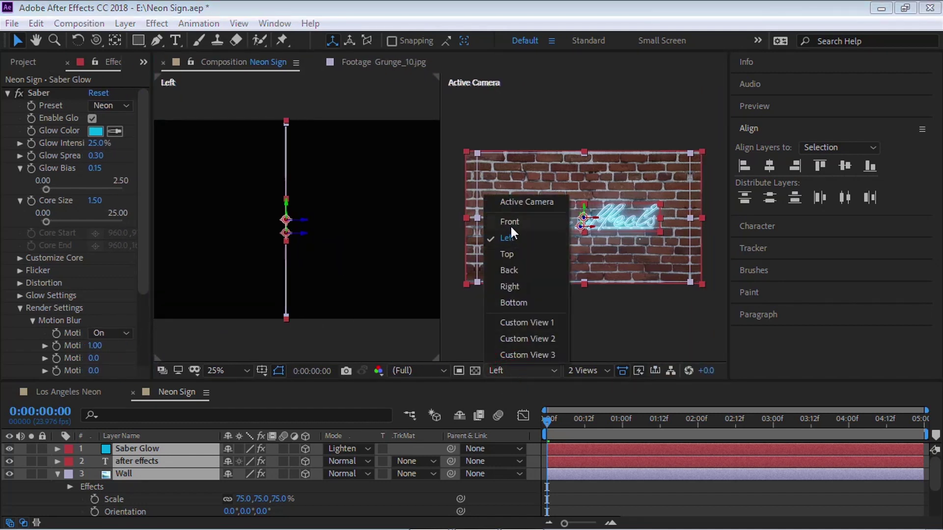
left_click(514, 256)
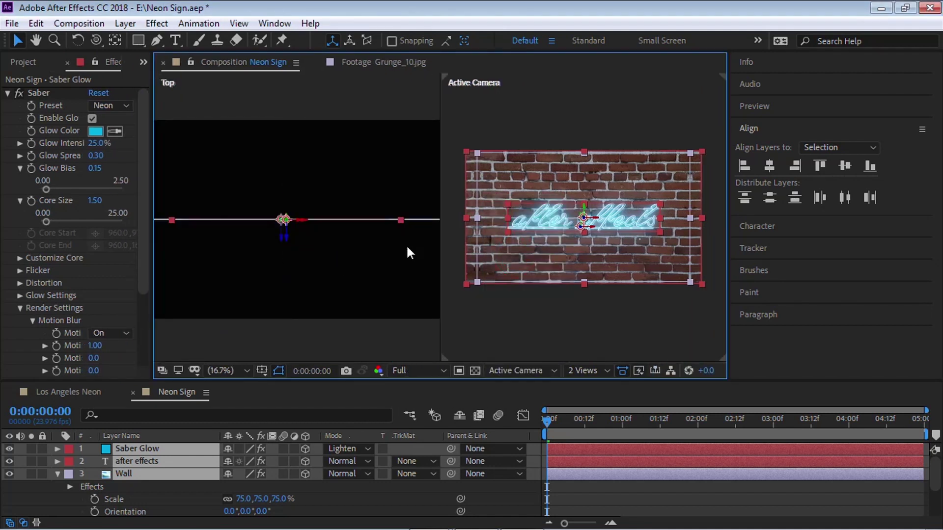
Move the Wall layer back along its Z axis in the Top view to about 26, behind the lettering.
left_click(58, 474)
left_click(134, 488)
left_click(119, 473)
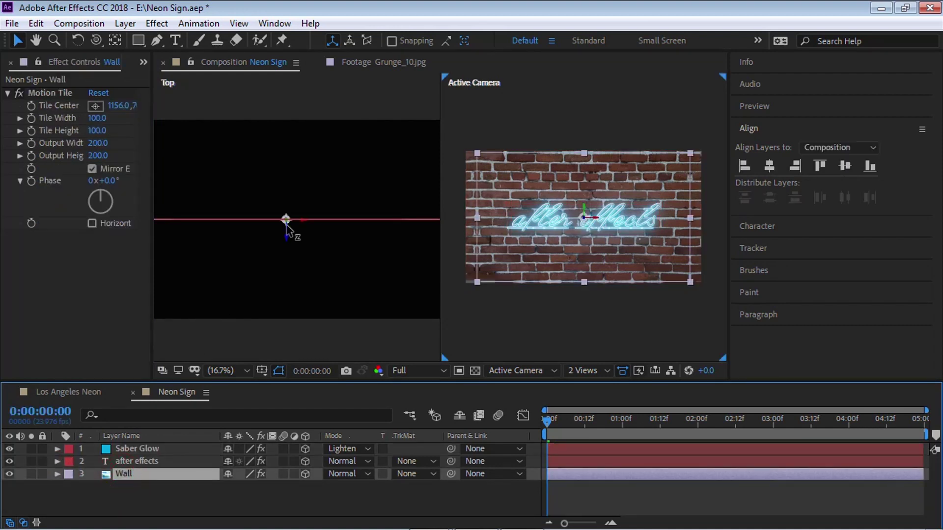
key("period")
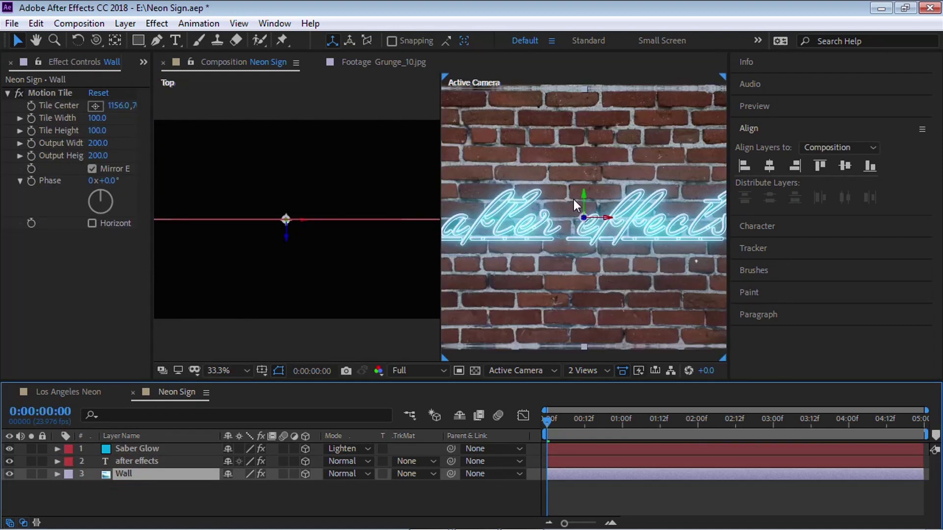
key("comma")
left_click(373, 263)
key("period")
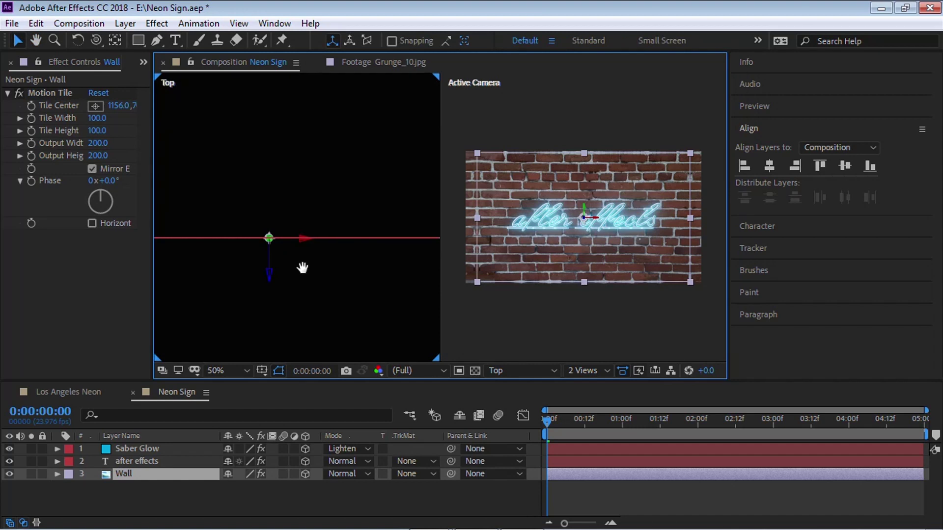
left_click_drag(302, 268, 307, 252)
Set the Wall layer's Z position to 35.
left_click(155, 474)
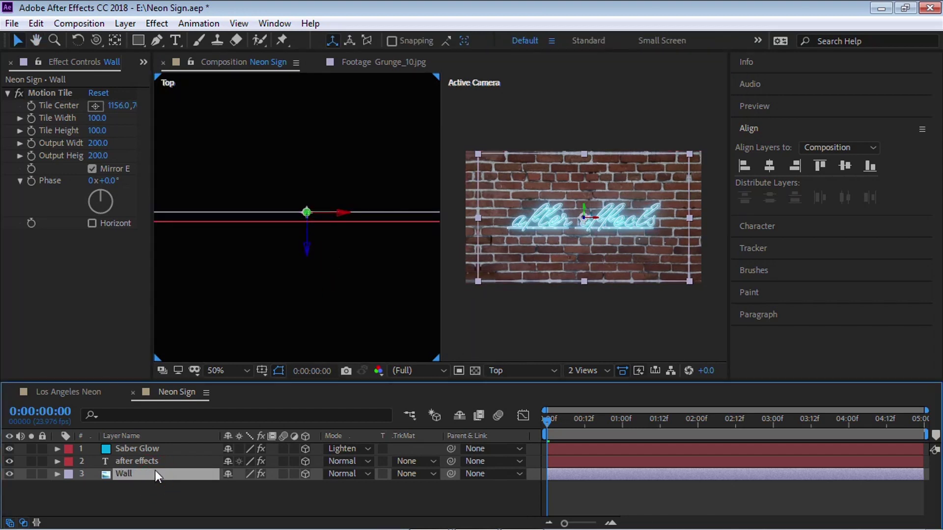
key("p")
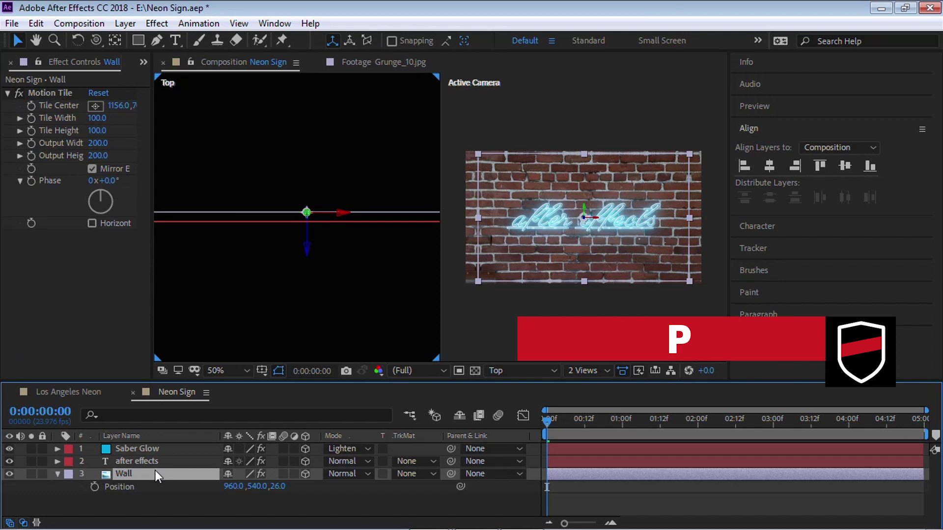
left_click(283, 486)
left_click_drag(284, 486, 292, 485)
left_click(285, 485)
type("35")
key("Return")
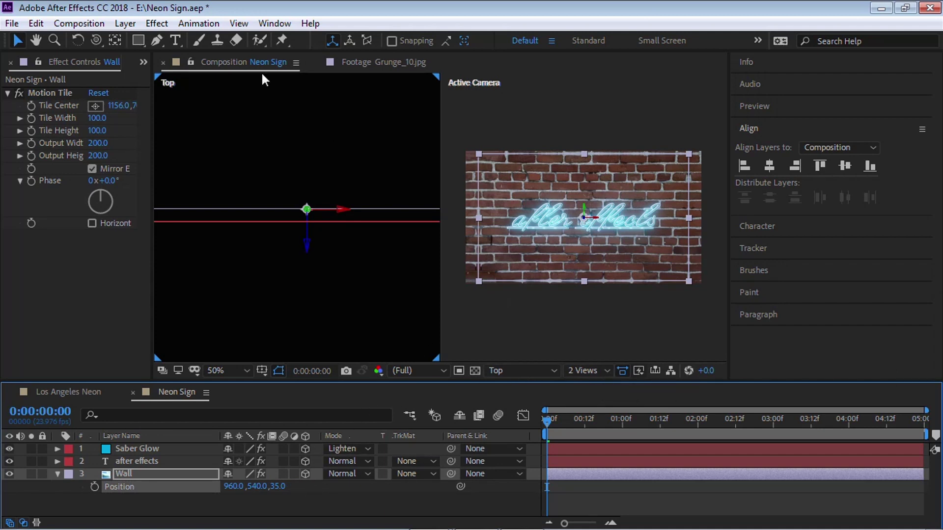
Create a white spot light with 100% intensity, a 70° cone angle, 50% cone feather and Casts Shadows enabled.
left_click(125, 22)
mouse_move(275, 24)
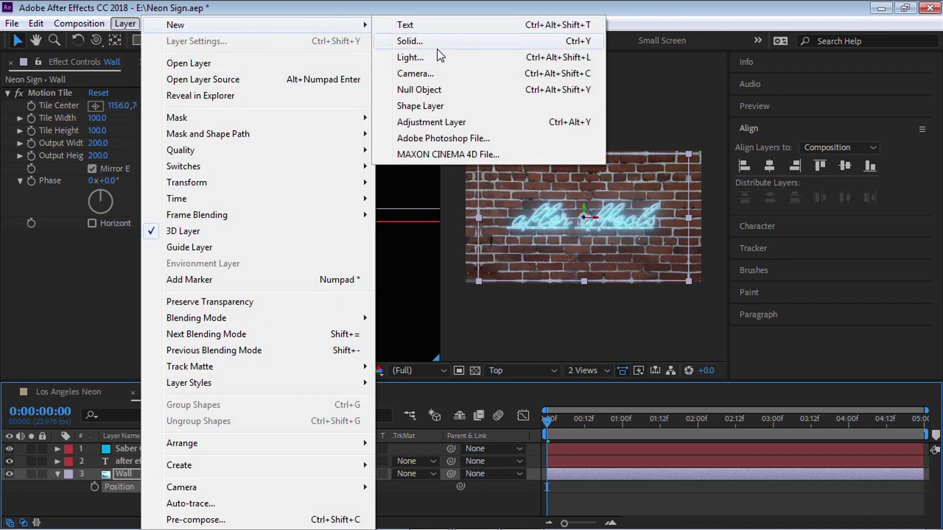
left_click(428, 56)
left_click(358, 115)
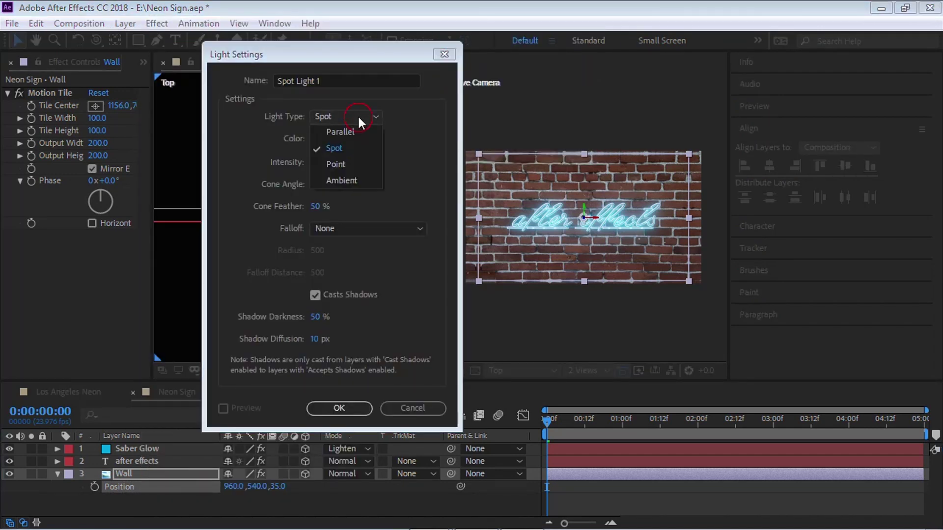
left_click(330, 148)
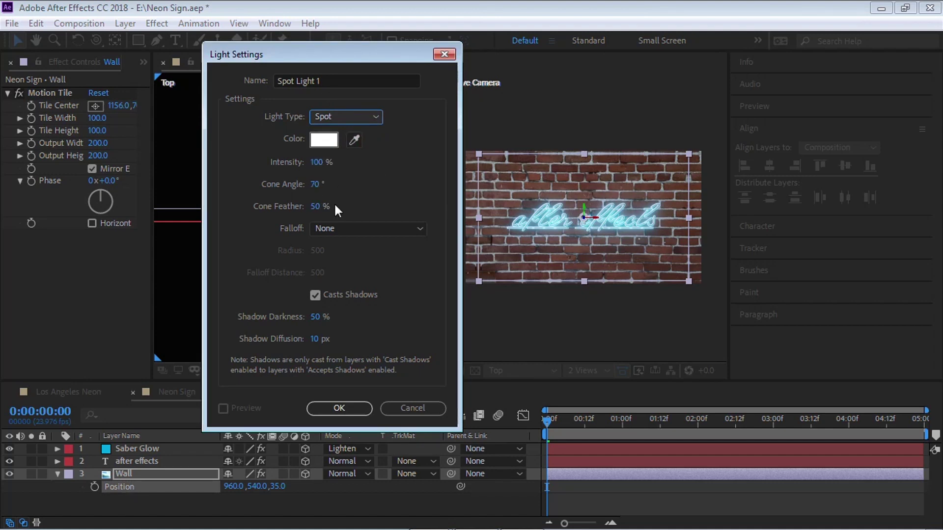
left_click(315, 295)
left_click(319, 295)
left_click(345, 409)
left_click_drag(168, 468, 149, 444)
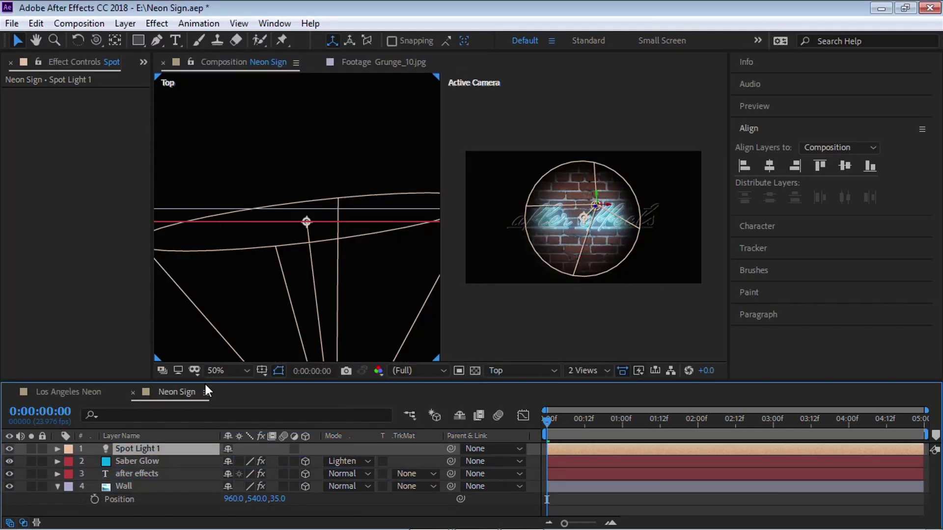
Change the Top view to Left to see the spot light side-on to the wall.
left_click_drag(378, 290, 364, 263)
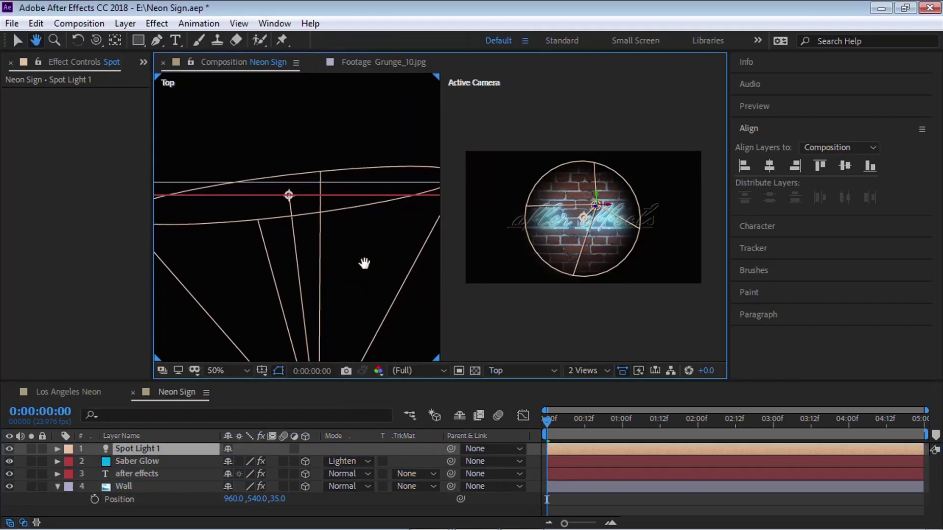
left_click(512, 369)
left_click(512, 238)
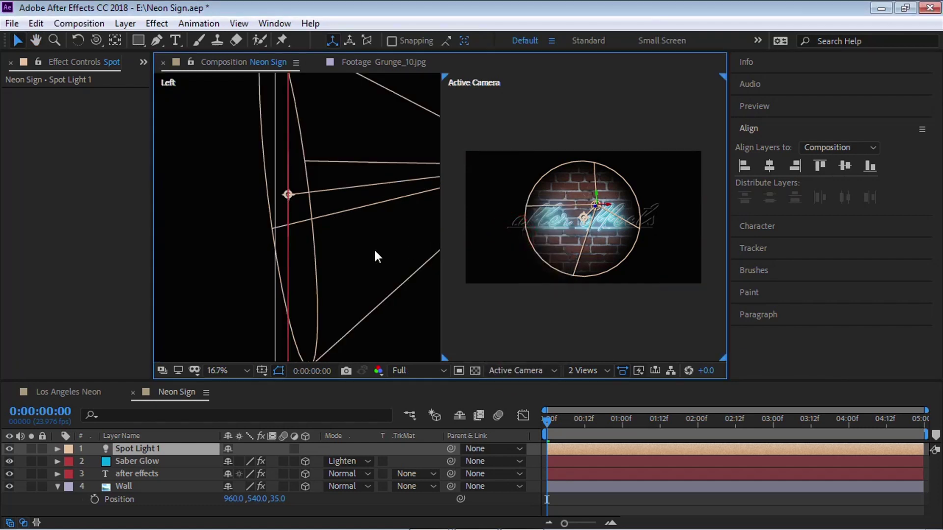
Move the spot light up and farther from the wall in the Left view, and nudge its point of interest slightly in front of the lettering.
scroll(333, 225, "down", 2)
scroll(334, 227, "down", 2)
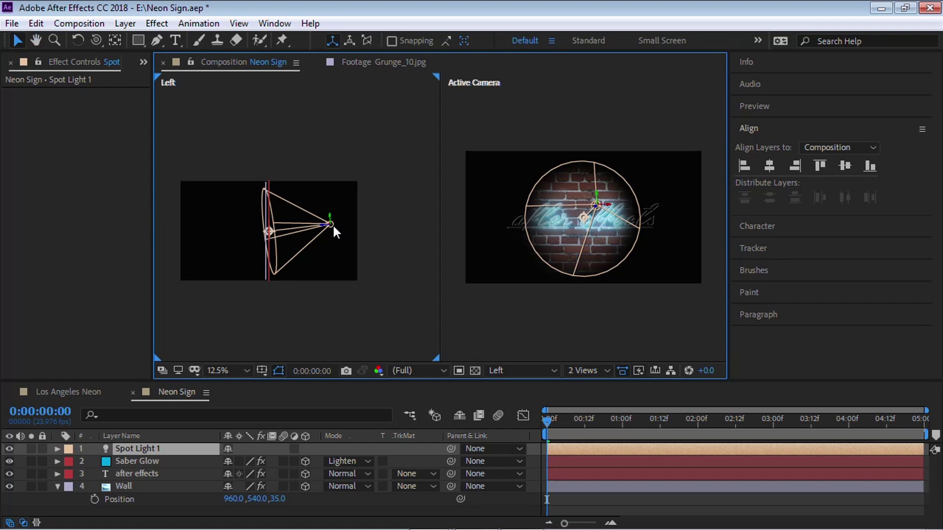
left_click_drag(333, 226, 404, 135)
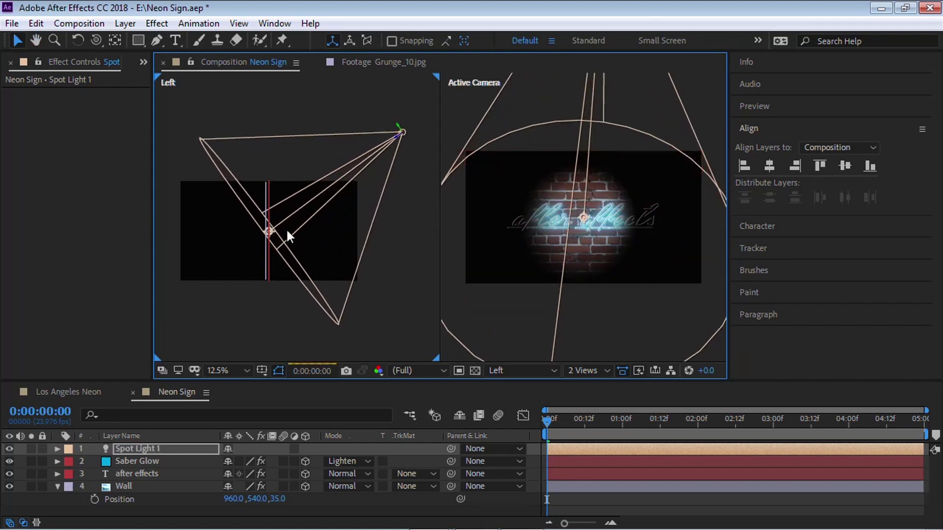
left_click_drag(271, 230, 273, 232)
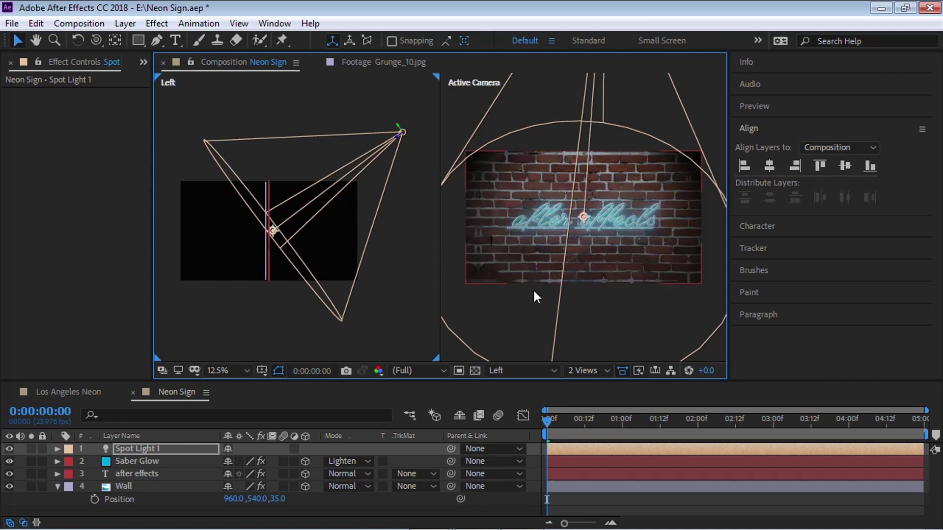
Return the composition to a single Active Camera view, magnified to 33.3% and centred on the sign.
left_click(587, 371)
left_click(594, 386)
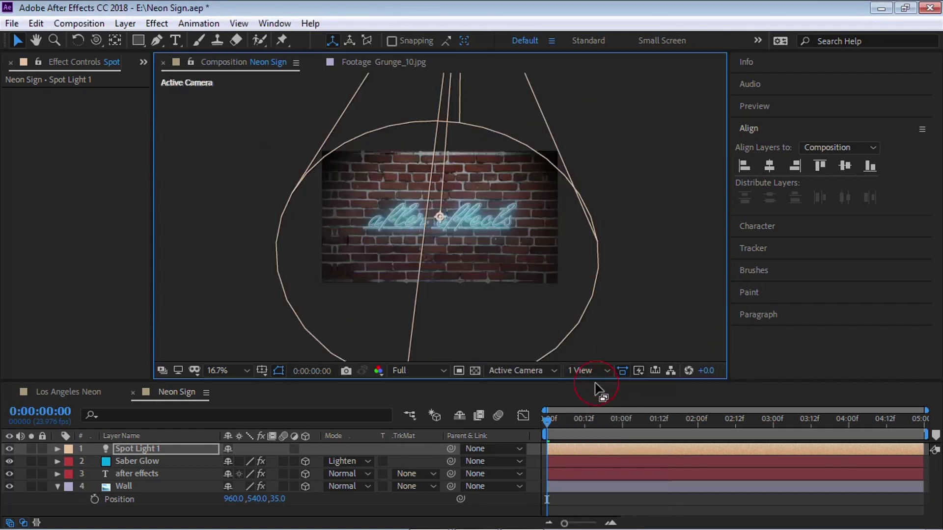
key("period")
key("period")
left_click_drag(513, 249, 551, 257)
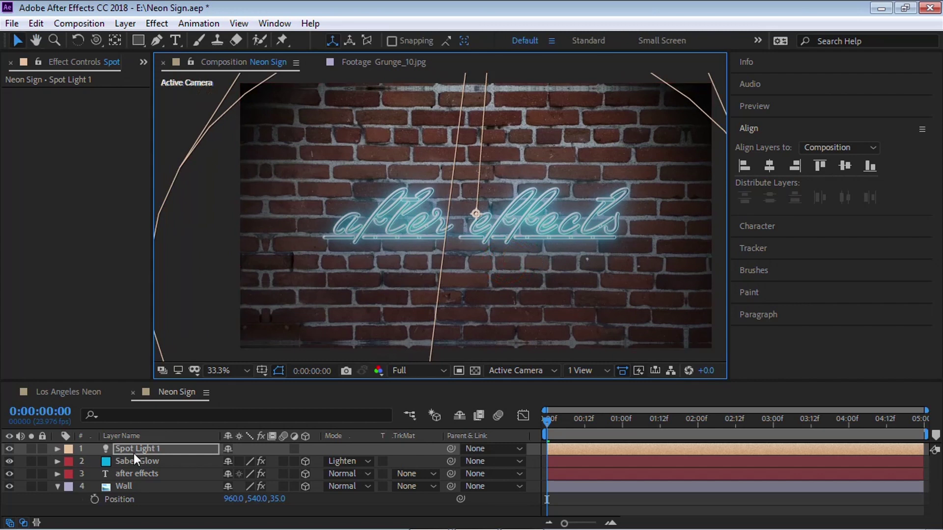
Reduce the spot light's cone angle to 50°.
left_click(136, 448)
left_click(57, 449)
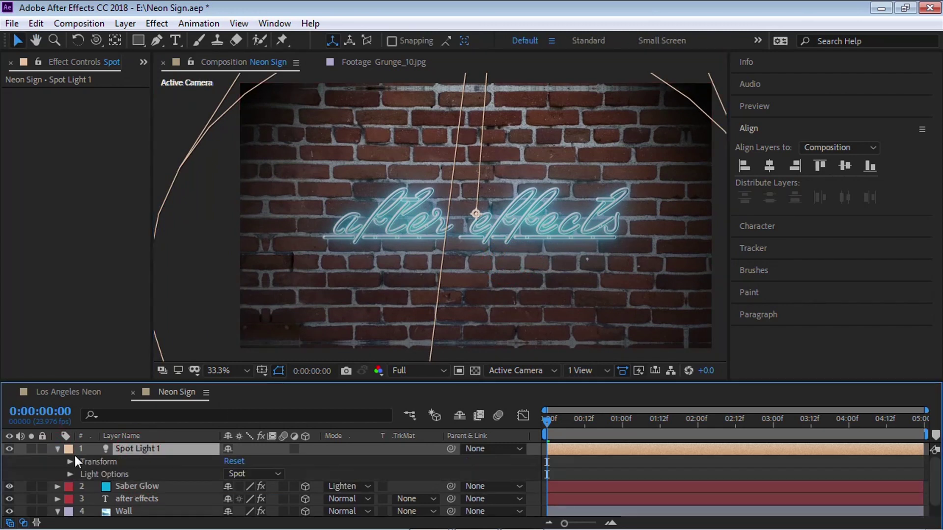
left_click(70, 474)
scroll(144, 474, "down", 2)
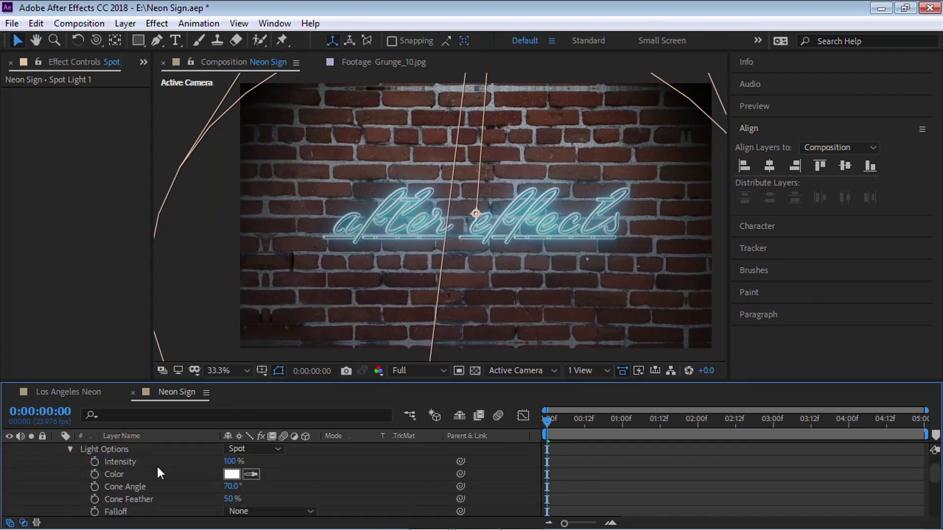
left_click(228, 486)
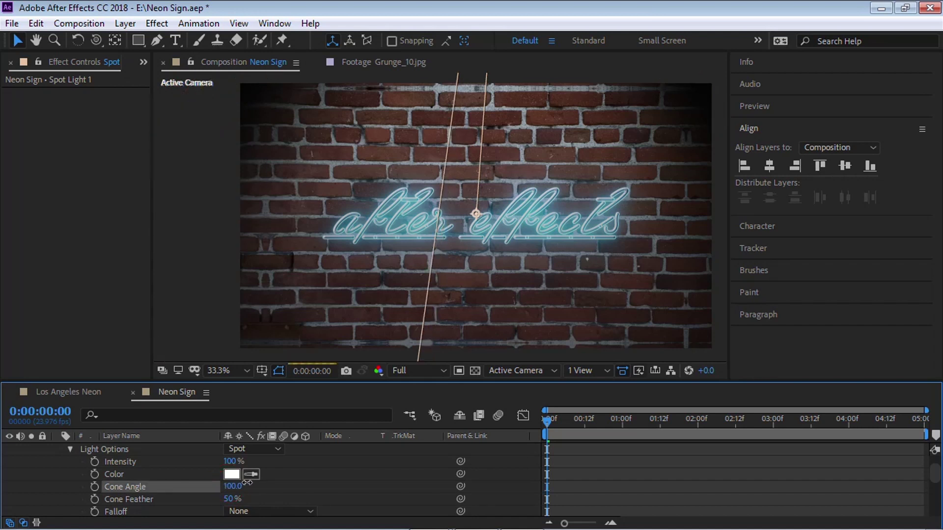
left_click_drag(229, 484, 211, 475)
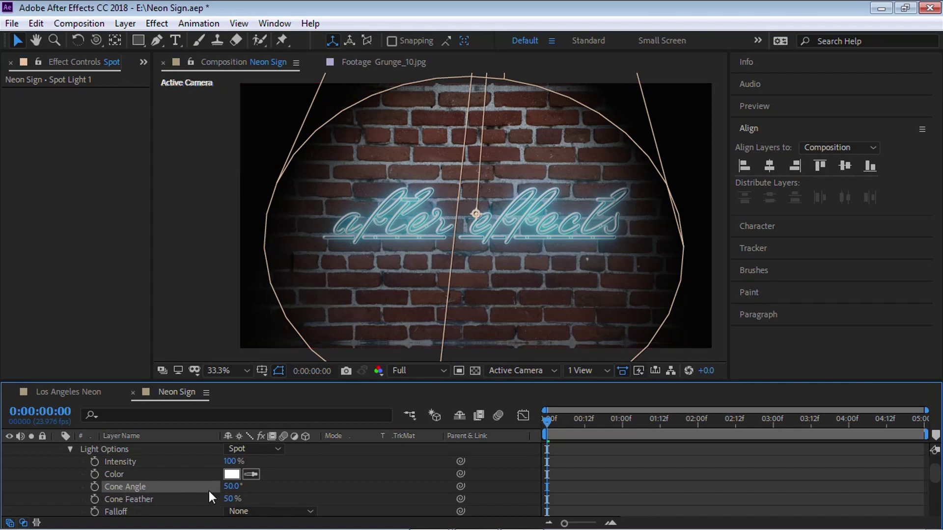
Try a 0% cone feather on the spot light, restore it to 50%, and collapse the light's properties.
left_click(230, 497)
type("0")
key("Return")
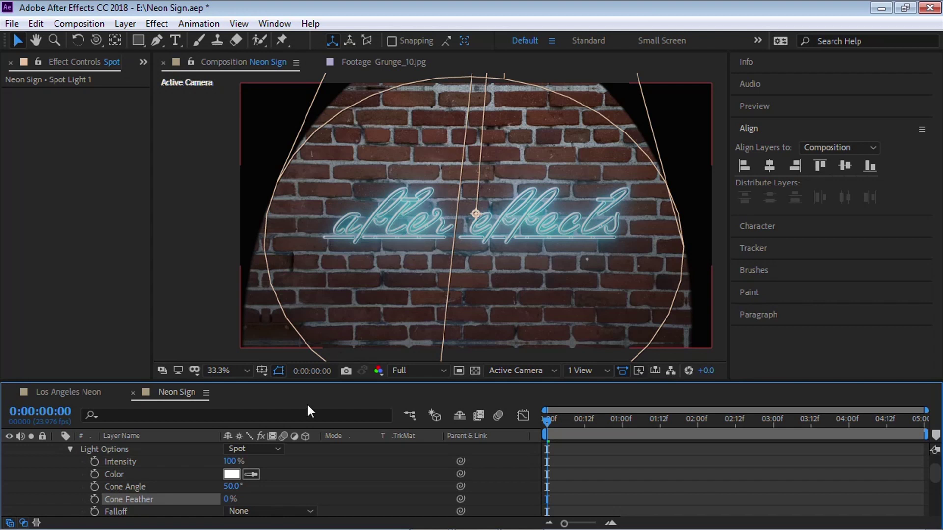
left_click(228, 498)
type("50")
key("Return")
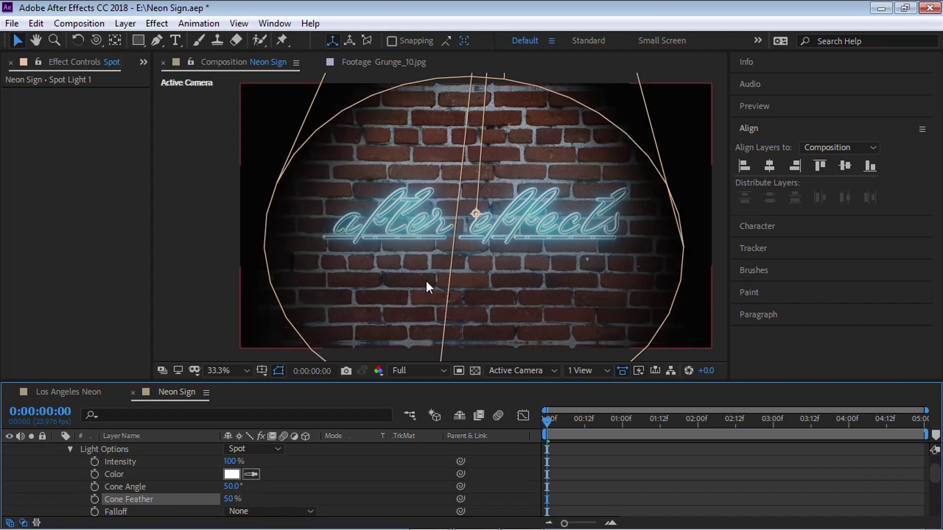
left_click(428, 287)
scroll(908, 447, "up", 2)
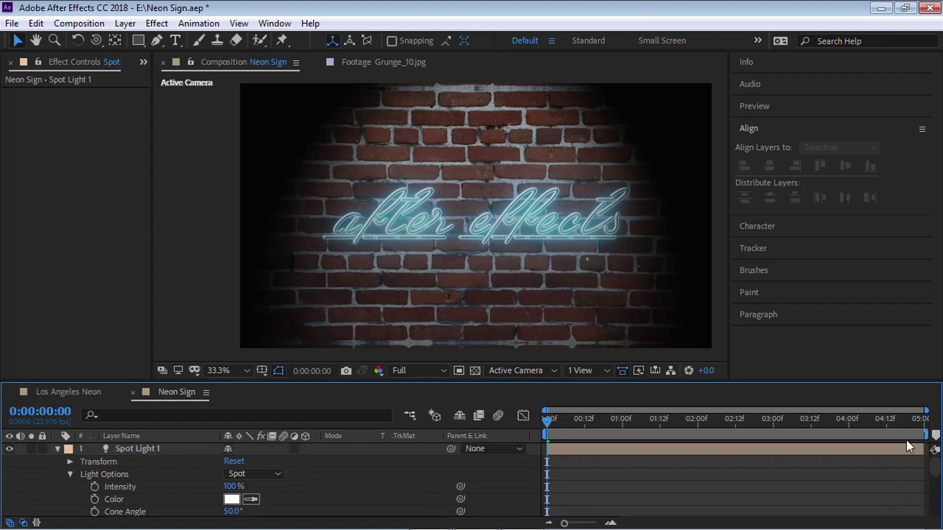
left_click(56, 449)
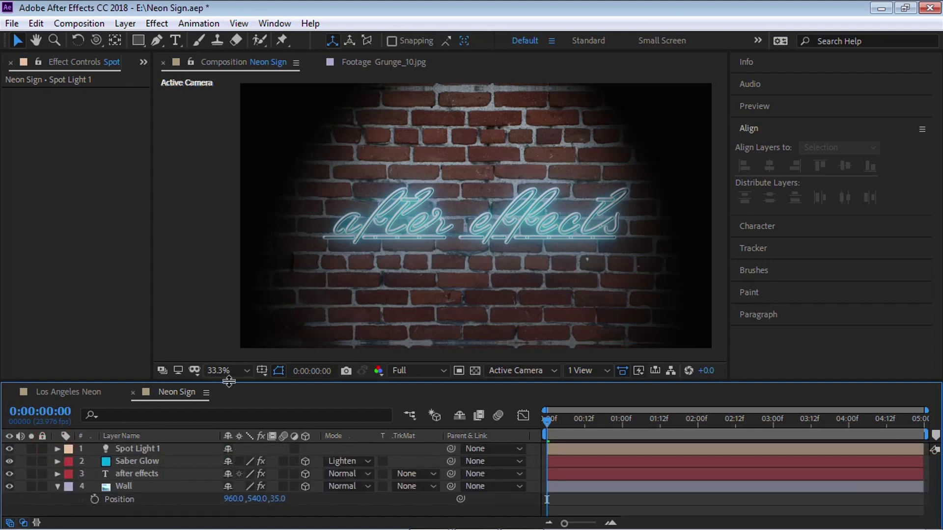
Turn off Accepts Shadows and Accepts Lights in the Saber Glow layer's material options.
left_click_drag(231, 385, 246, 350)
left_click(149, 426)
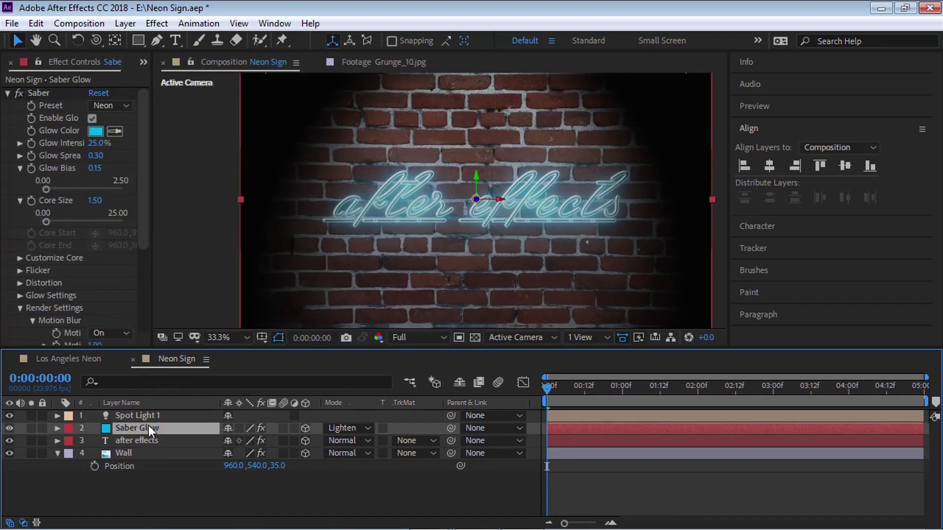
key("a")
key("a")
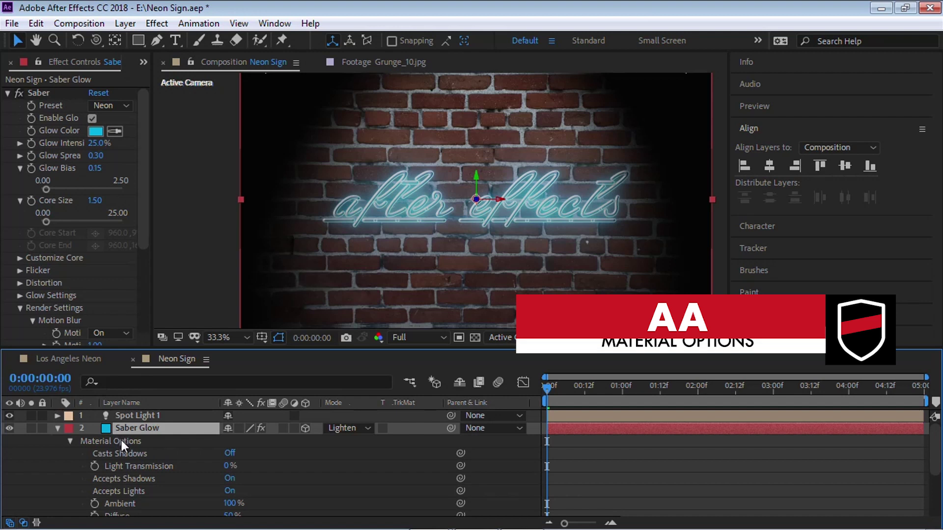
left_click(122, 453)
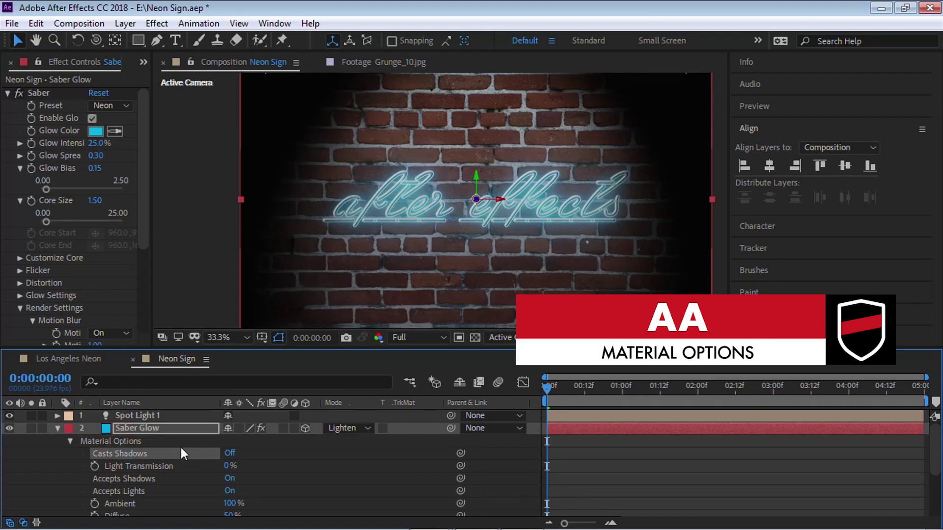
left_click(144, 479)
left_click(230, 479)
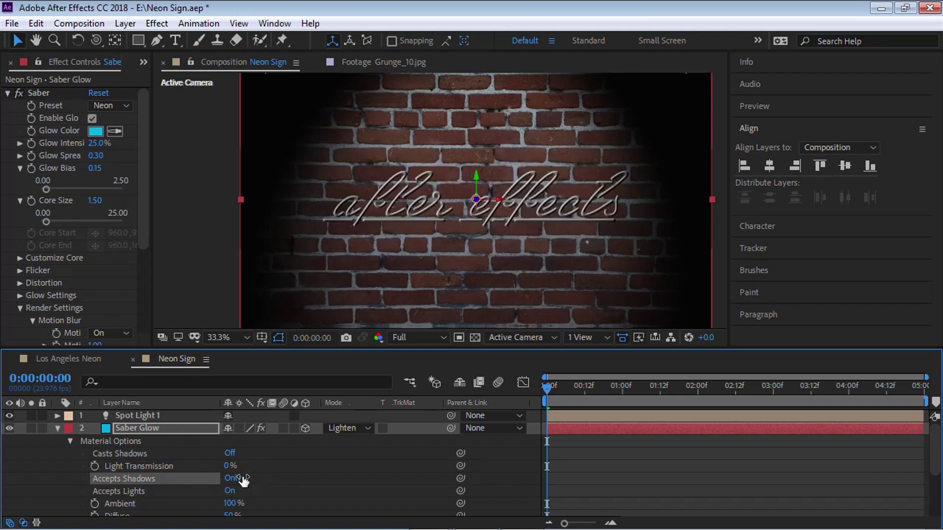
left_click(199, 489)
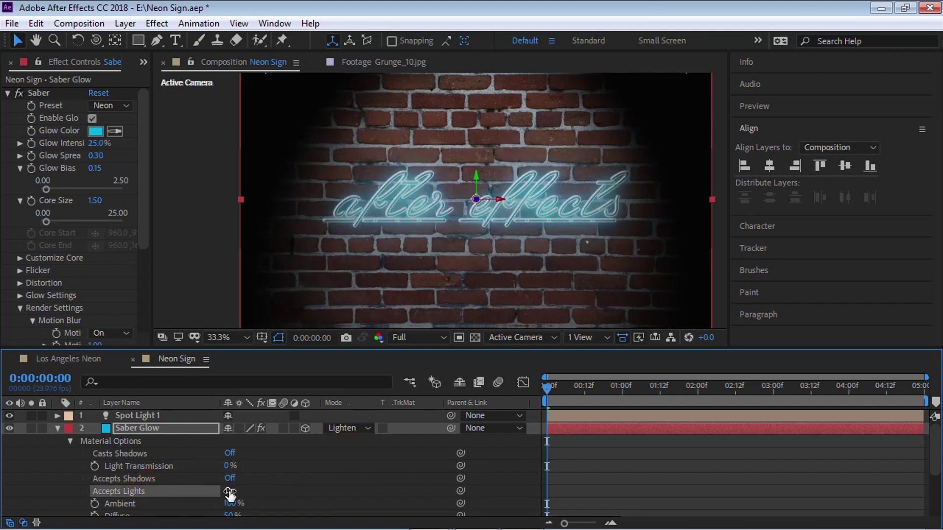
left_click(229, 492)
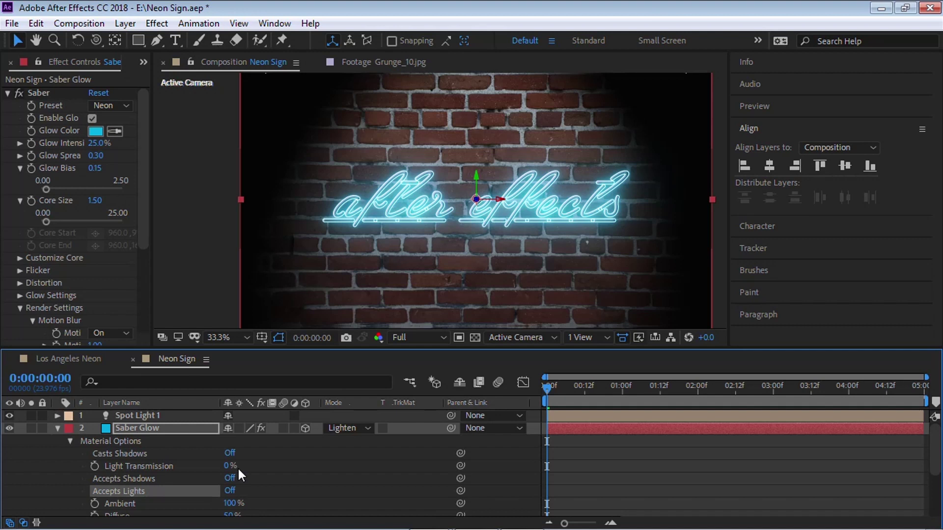
left_click(57, 428)
Turn on Casts Shadows in the after effects text layer's material options, leaving Accepts Shadows and Accepts Lights on.
left_click(147, 441)
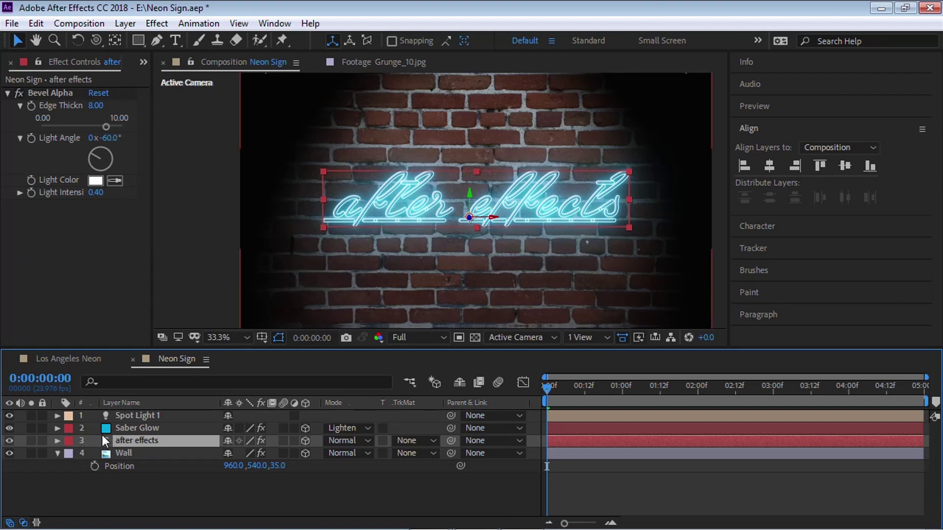
key("a")
key("a")
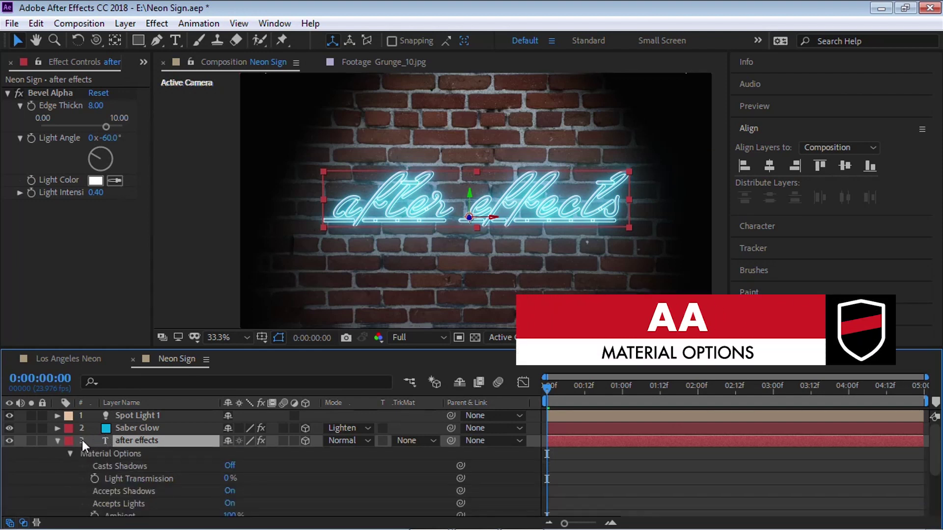
left_click(72, 453)
left_click(56, 440)
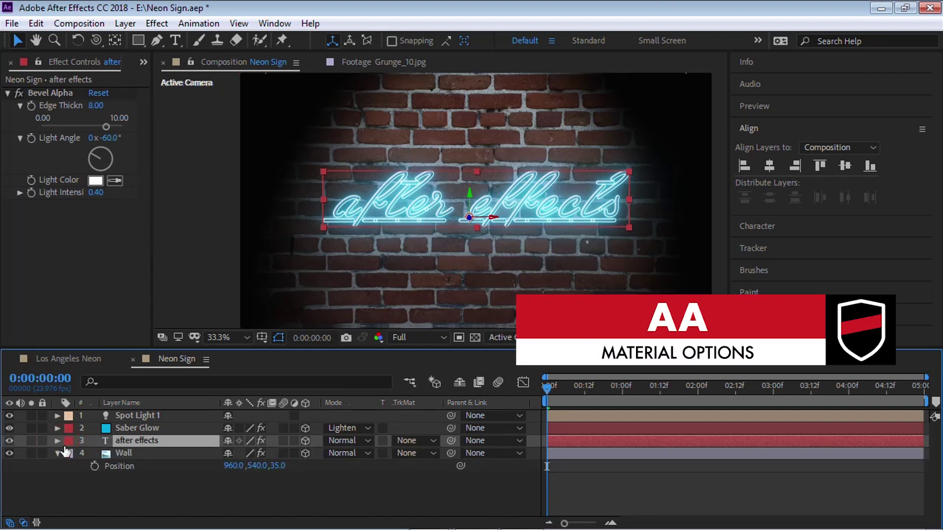
left_click(57, 441)
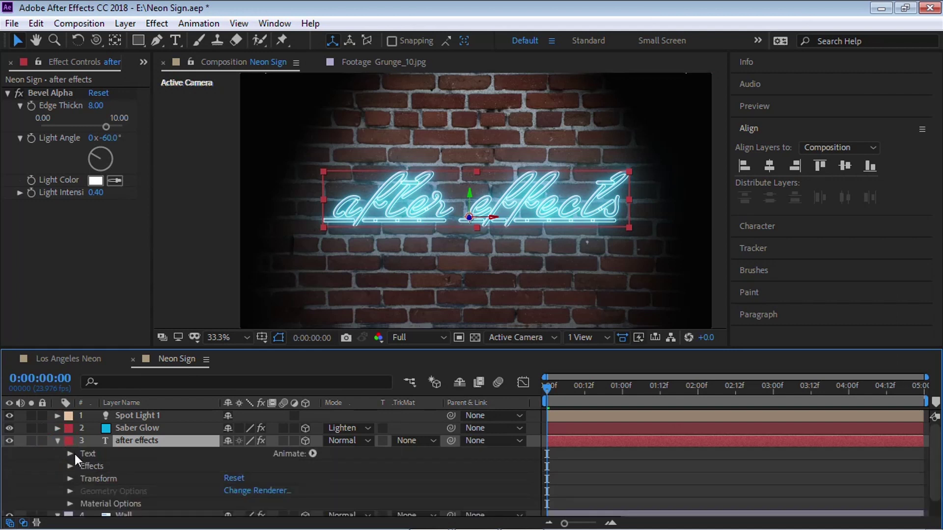
left_click(70, 504)
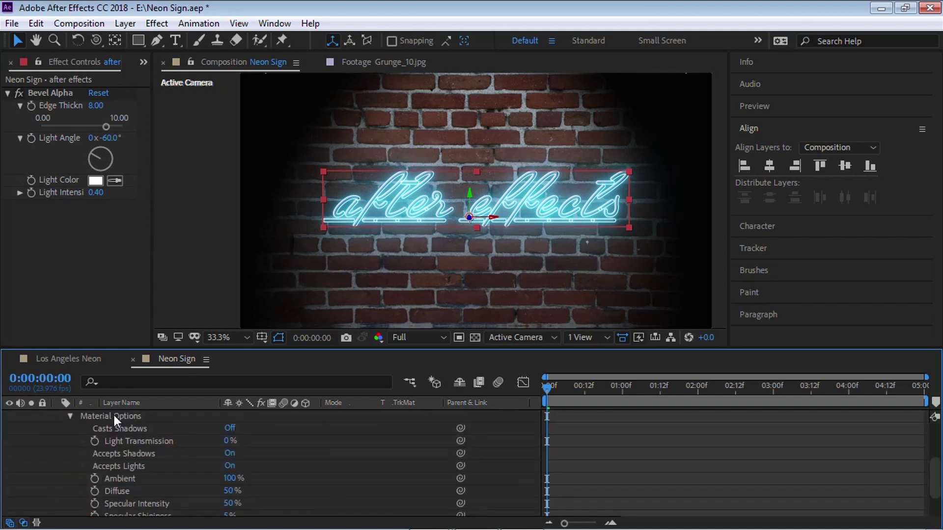
left_click(143, 427)
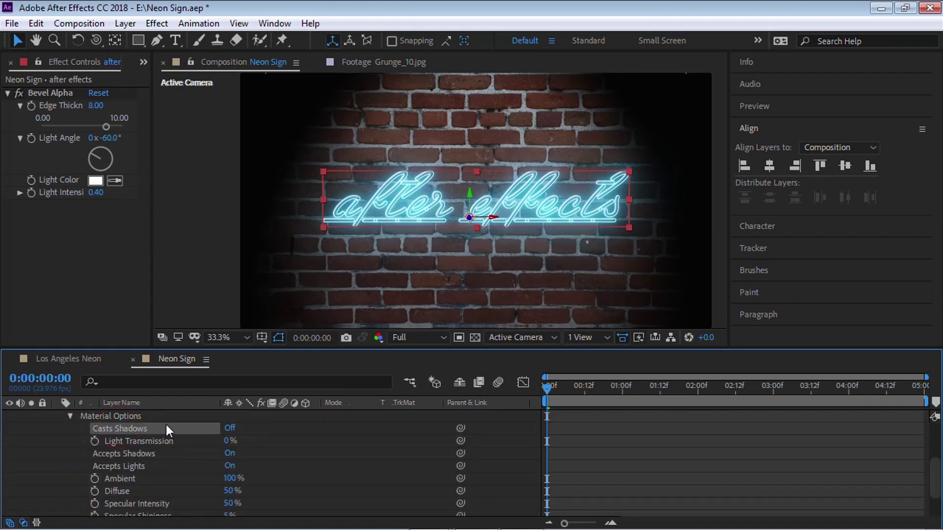
left_click(229, 428)
left_click(137, 455)
left_click(140, 463, "shift")
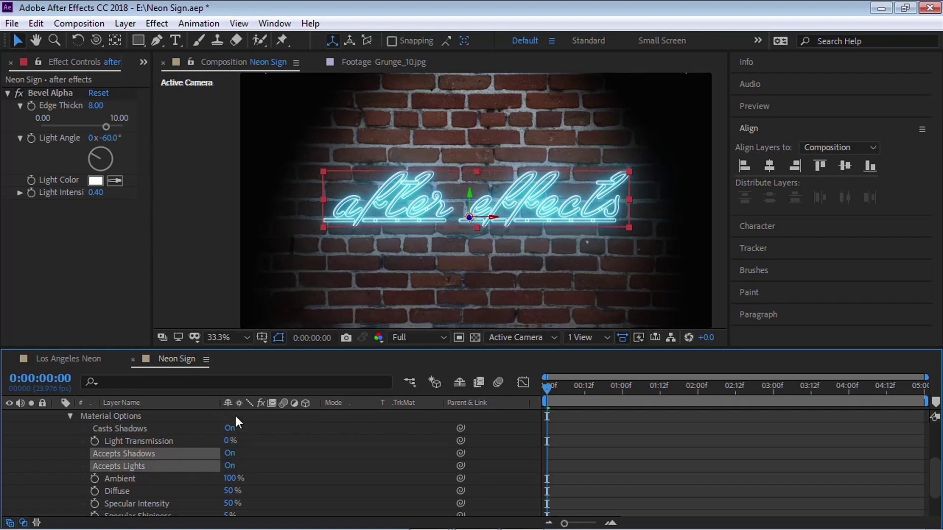
Compare the lettering's shadow on the wall at 100% magnification by cycling Casts Shadows through Only and Off back to On.
key("slash")
left_click_drag(453, 238, 505, 223)
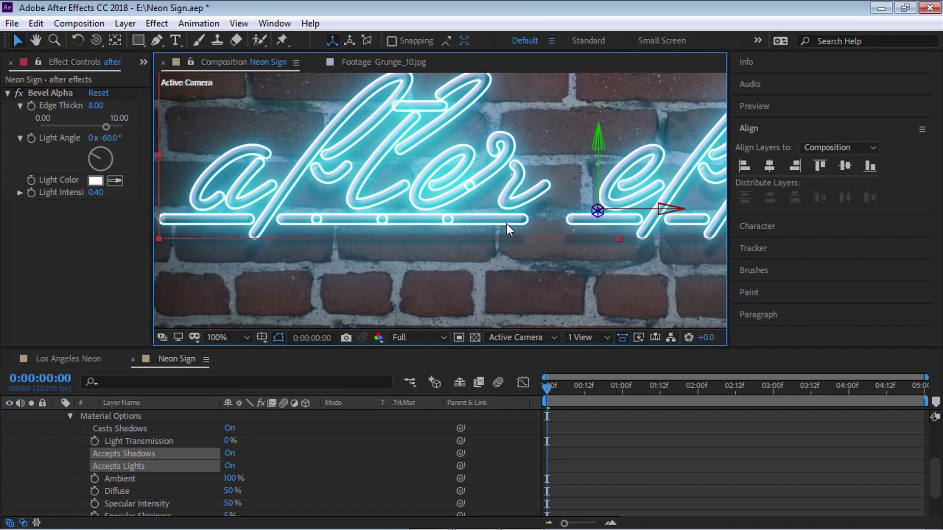
left_click(504, 240)
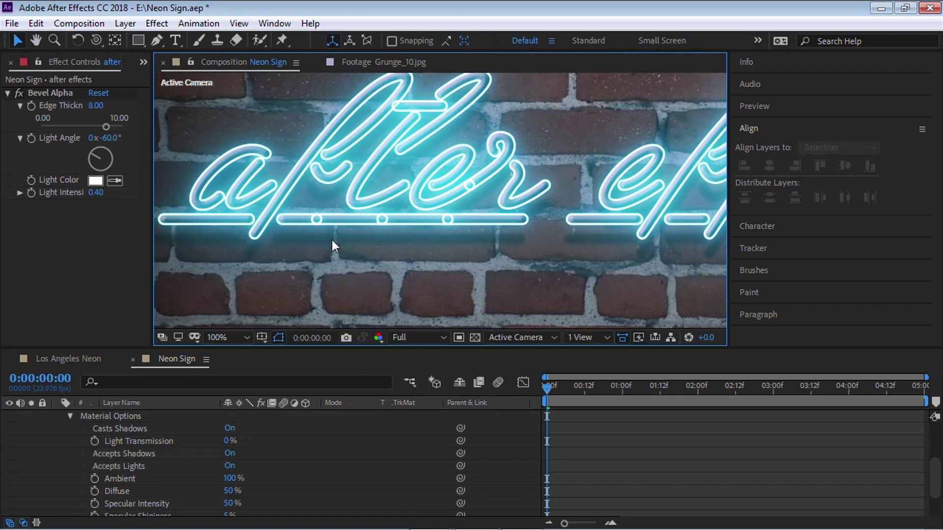
left_click(229, 428)
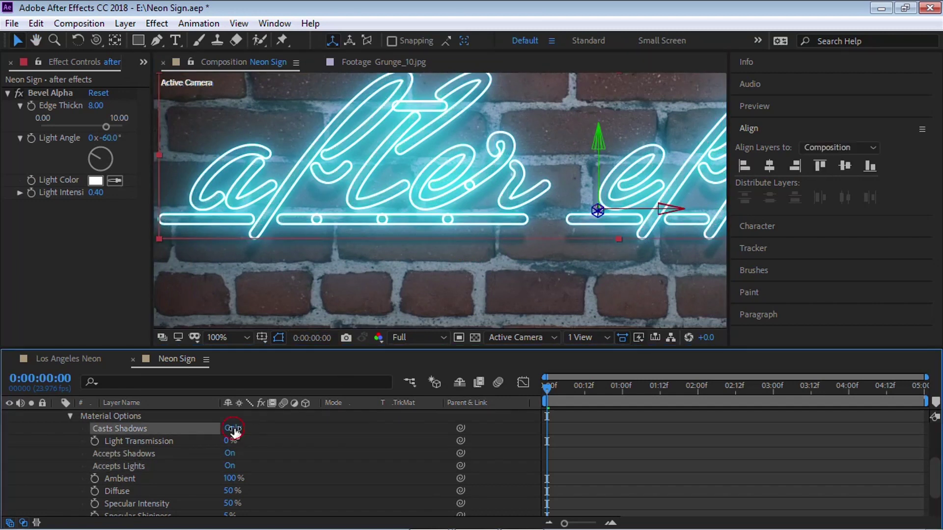
left_click(229, 428)
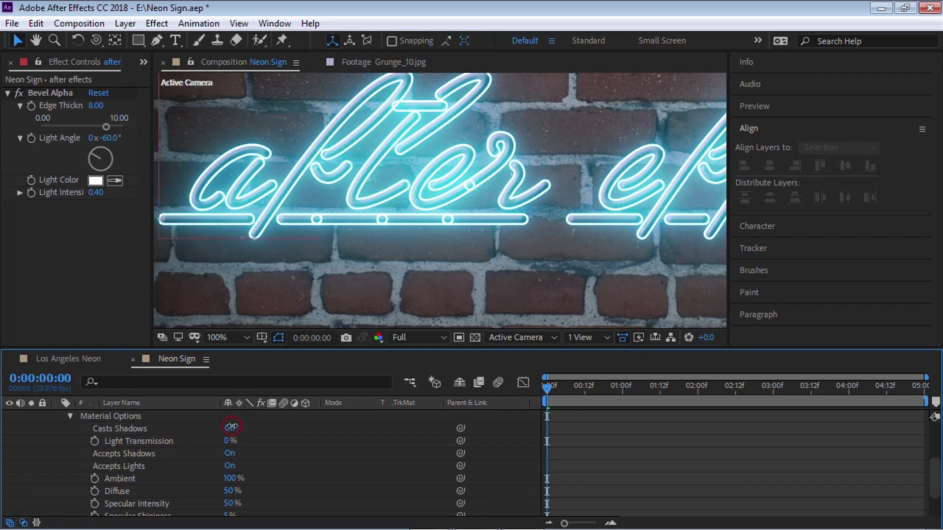
left_click(314, 246)
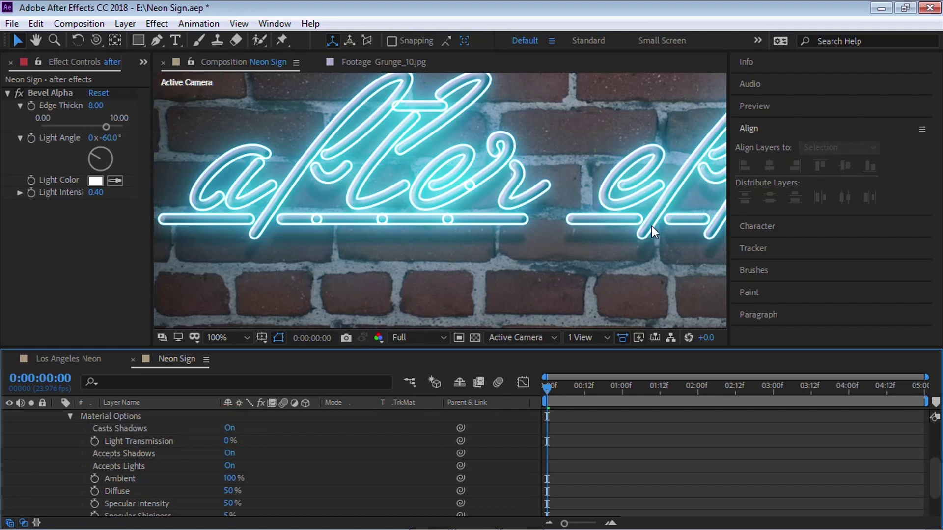
Collapse the after effects text layer's properties and show the whole composition at 25% magnification.
scroll(653, 217, "down", 2)
left_click_drag(486, 258, 529, 262)
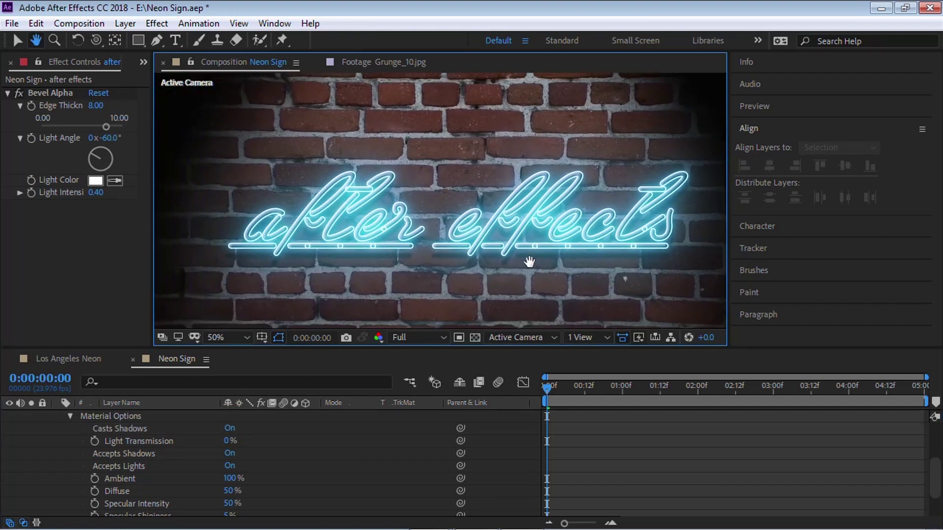
key("v")
left_click(80, 437)
scroll(80, 437, "up", 3)
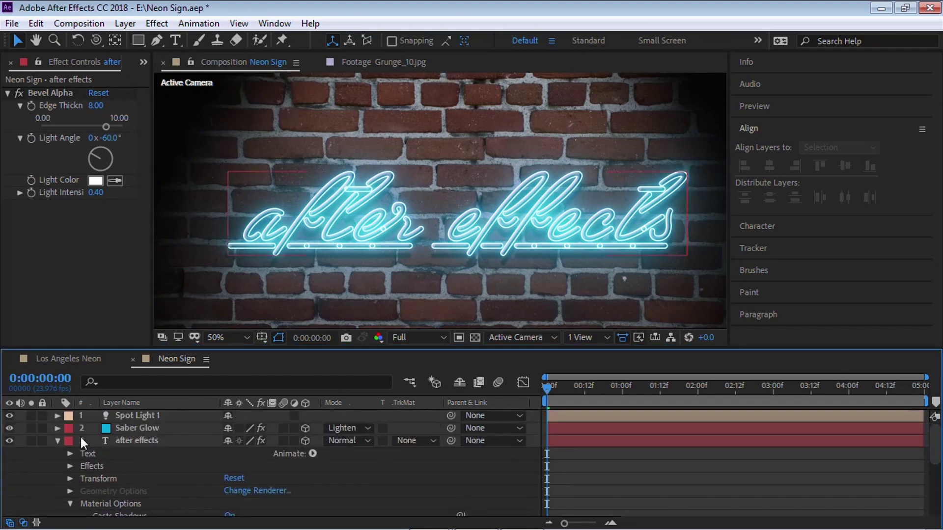
left_click(57, 440)
key("comma")
left_click(259, 228)
key("comma")
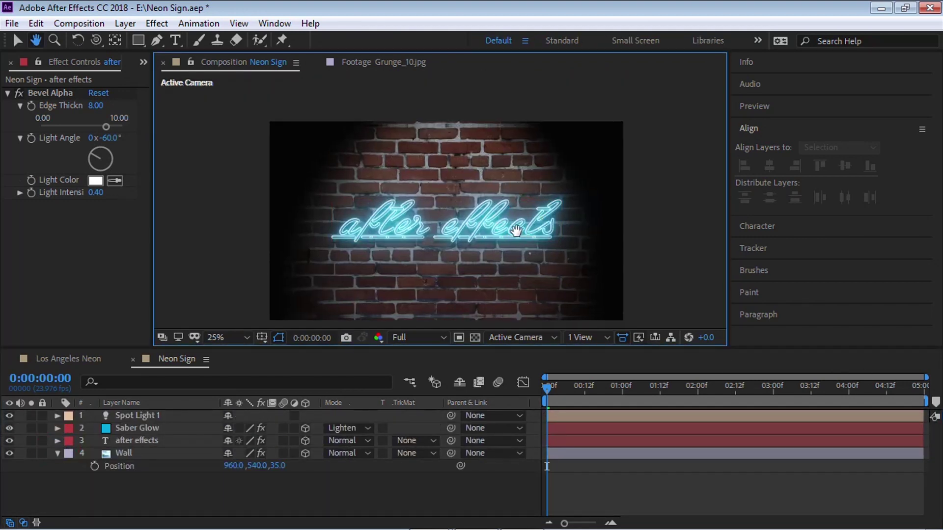
Add a two-node camera named Camera 1 with the 50mm preset.
left_click(126, 24)
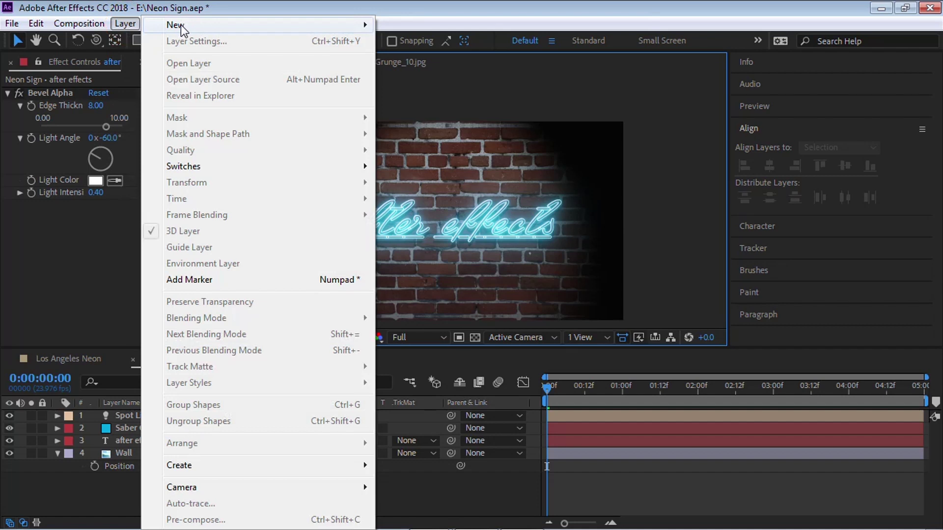
mouse_move(183, 29)
left_click(443, 74)
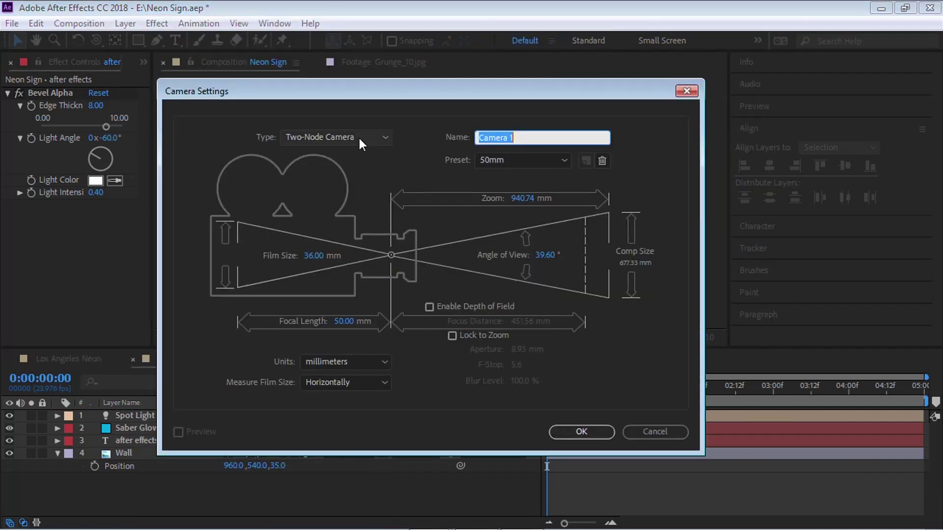
left_click(516, 159)
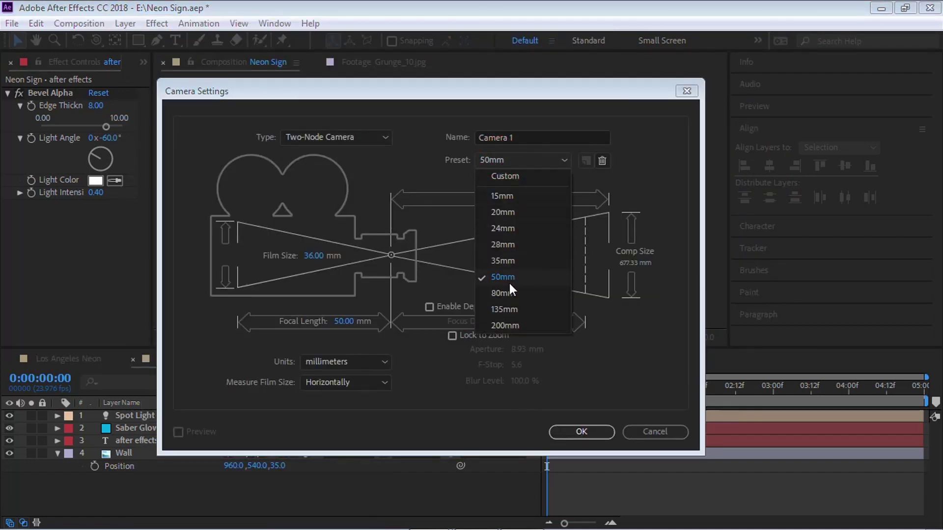
left_click(581, 432)
left_click(581, 431)
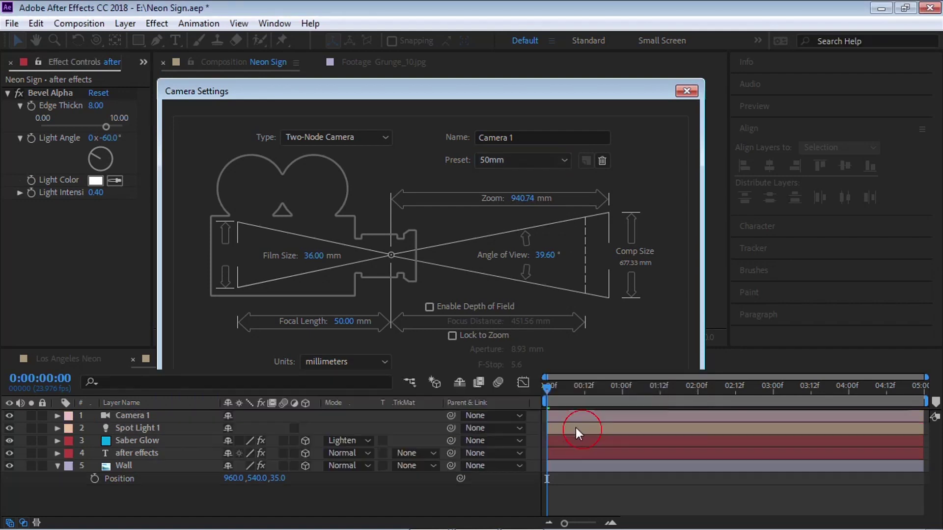
Reveal Camera 1's Position and Point of Interest and start keyframing both at the first frame.
key("p")
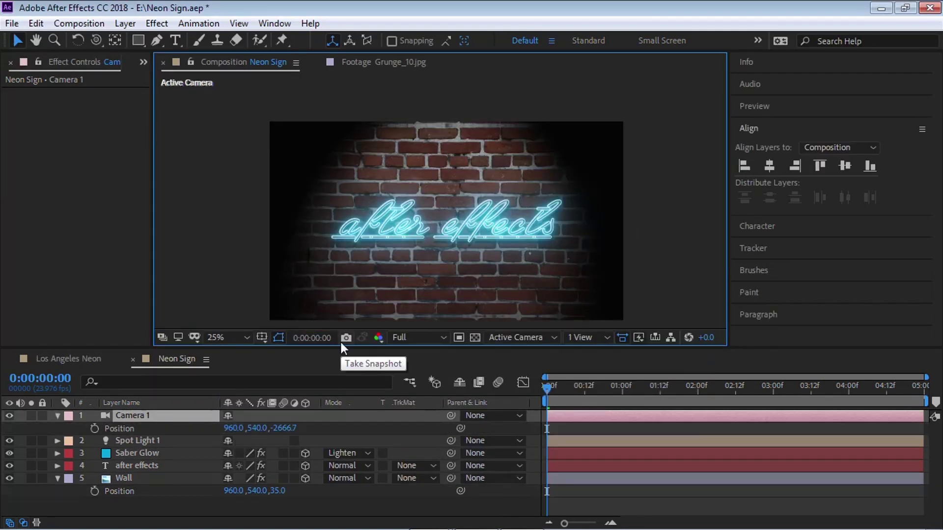
key("shift+a")
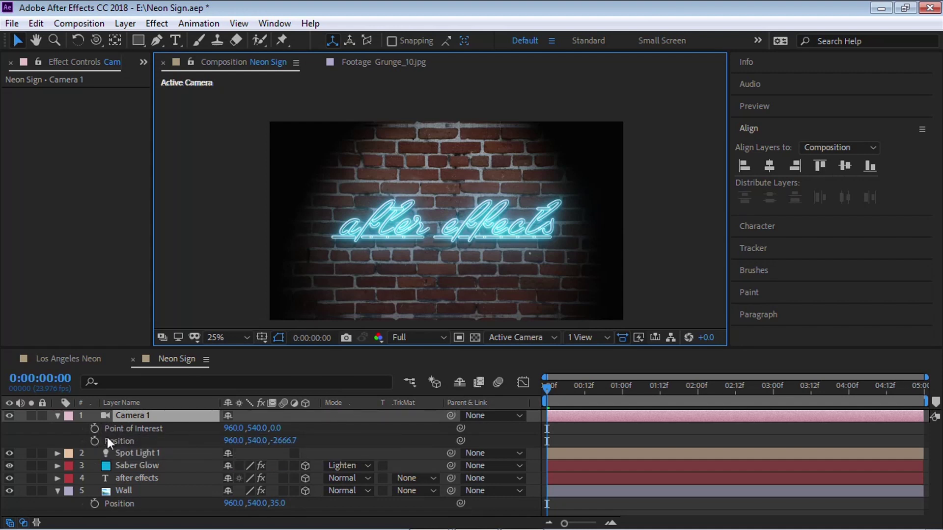
left_click(94, 428)
left_click(94, 441)
left_click_drag(546, 384, 420, 415)
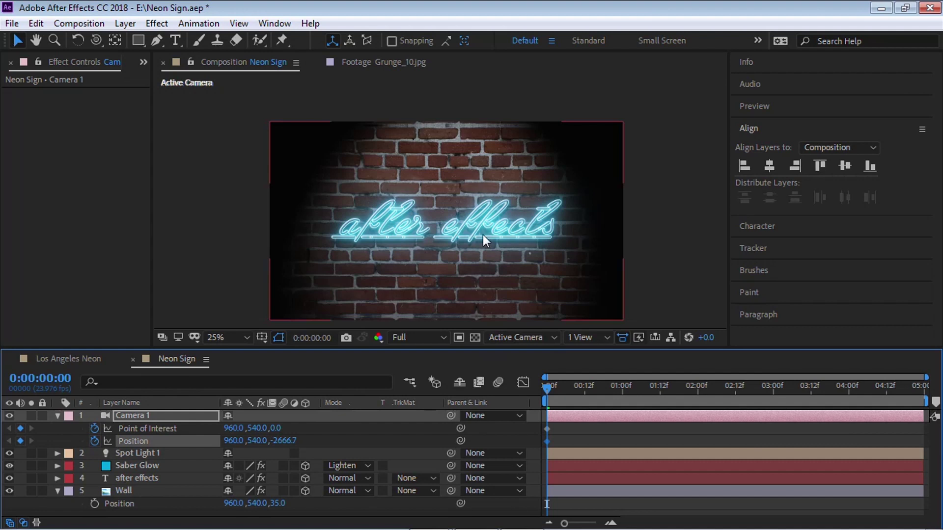
Orbit the camera at the first frame to a position of about 1376, 772, -2624.
key("c")
left_click_drag(480, 229, 474, 227)
left_click(97, 40)
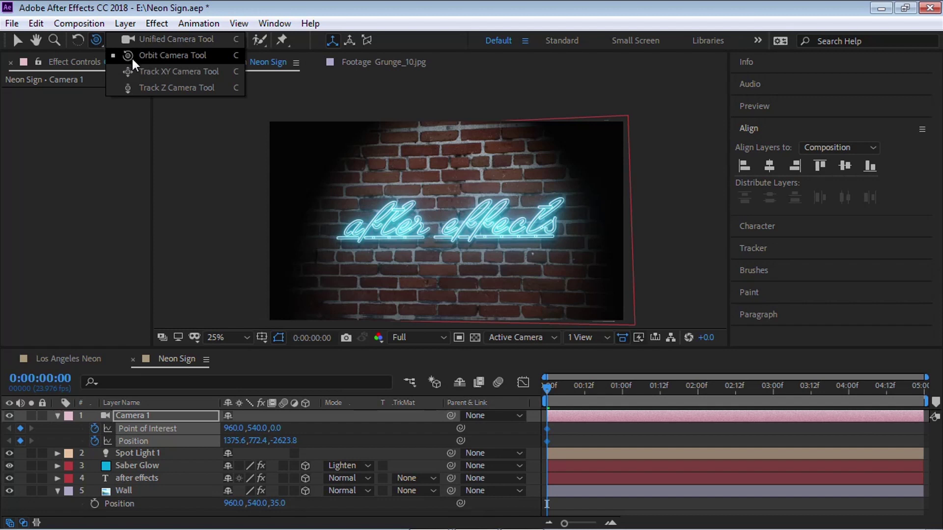
left_click(158, 54)
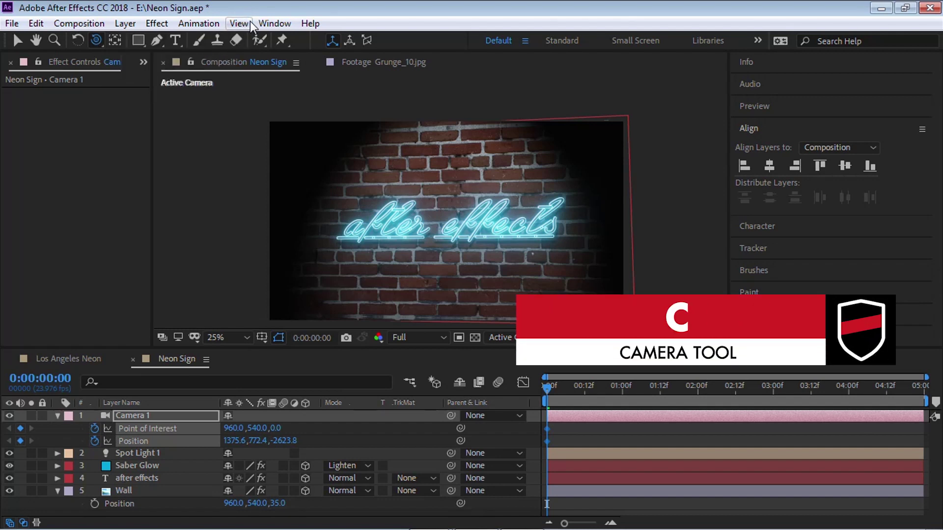
At 0:00:04:23, orbit the camera to the opposite side, to a position of about 234, 957, -2532.
left_click_drag(547, 388, 925, 399)
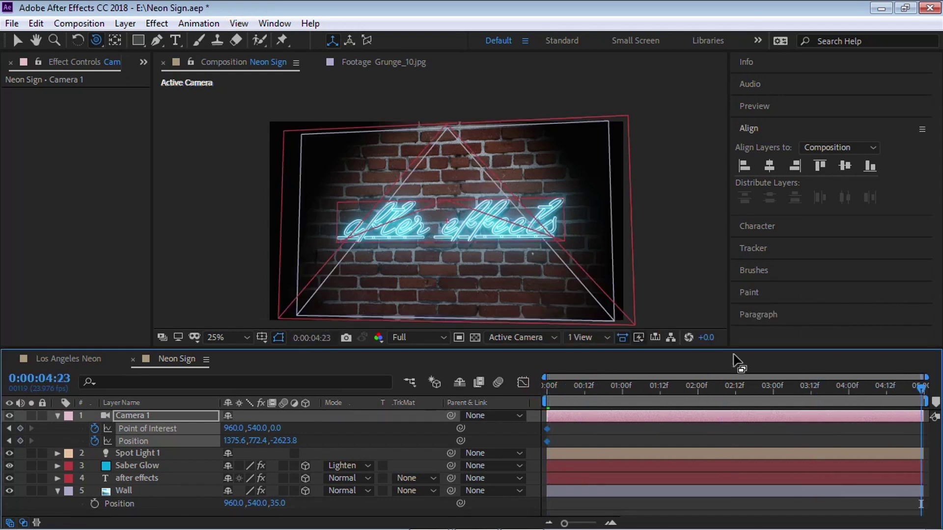
left_click(478, 250)
left_click_drag(478, 250, 496, 247)
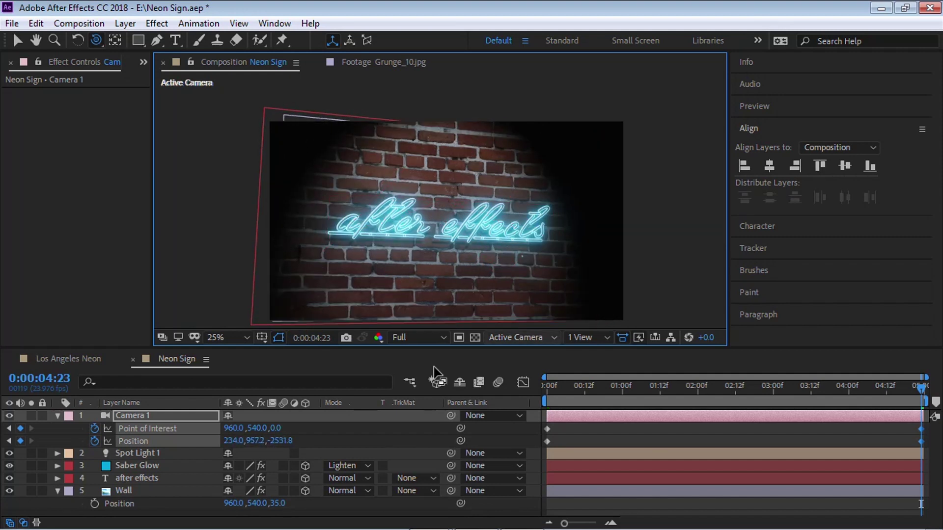
Collapse the camera's properties, expand Spot Light 1's, and show the composition in two horizontal views.
left_click(142, 453)
left_click(57, 415)
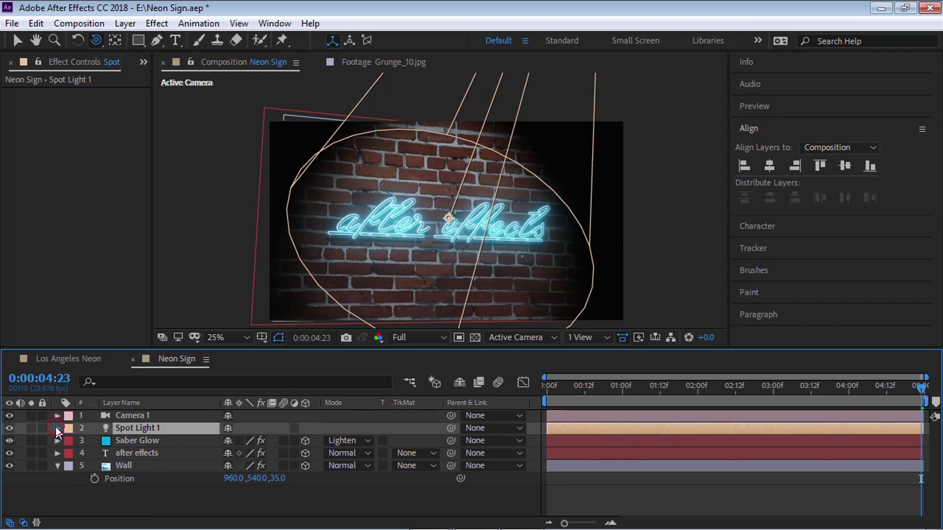
left_click(58, 428)
scroll(150, 424, "down", 1)
left_click(586, 338)
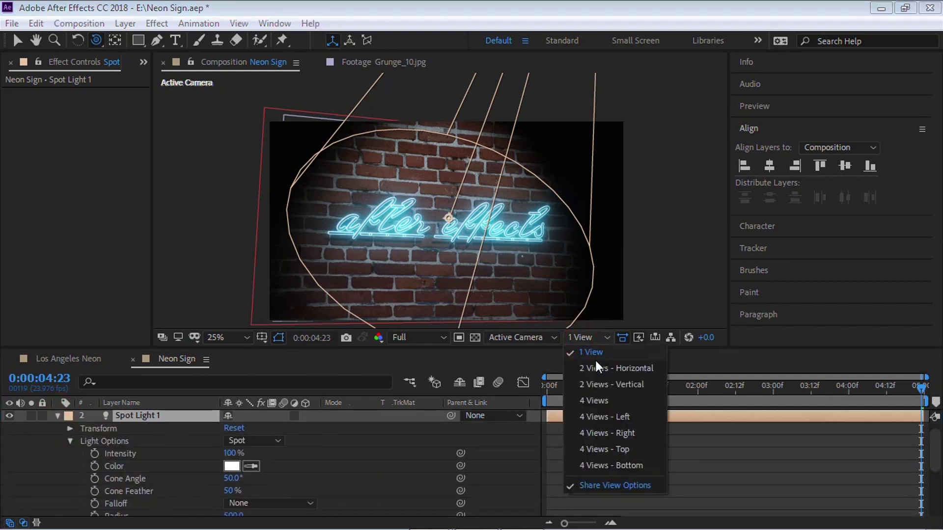
left_click(595, 365)
key("v")
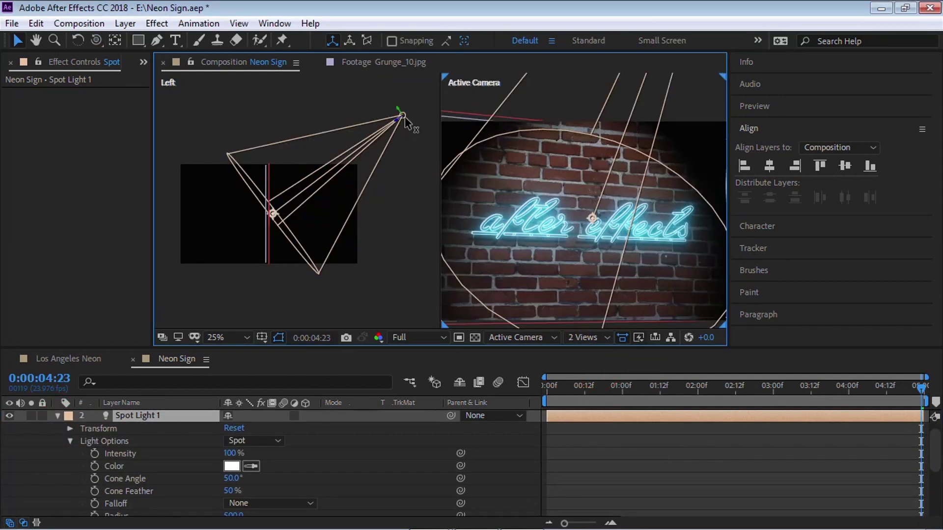
Lower the spot light and bring it slightly closer to the wall in the Left view, and return to a single view.
left_click(404, 119)
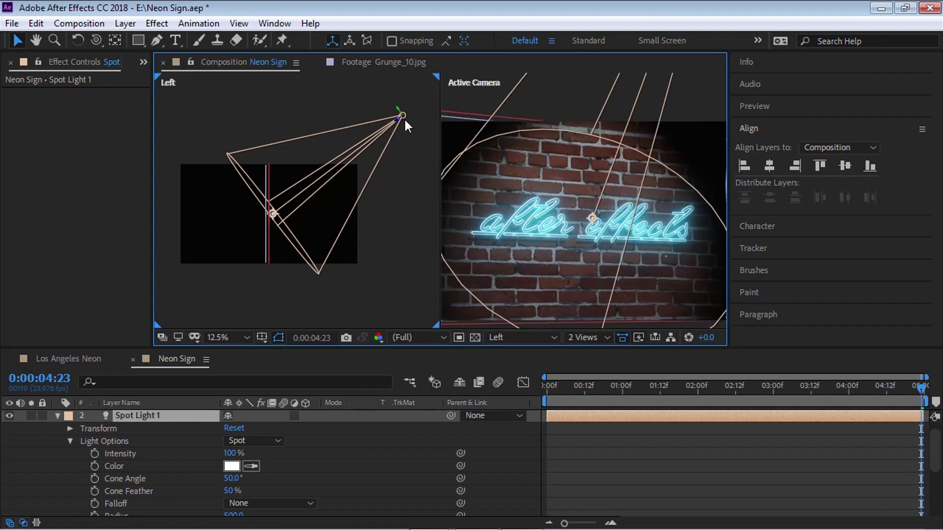
left_click_drag(405, 121, 396, 146)
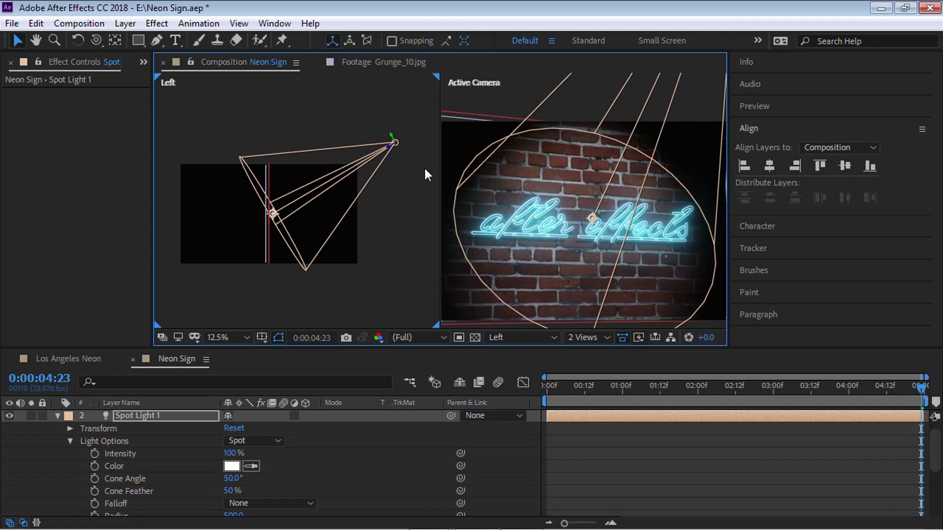
left_click(585, 338)
left_click(590, 352)
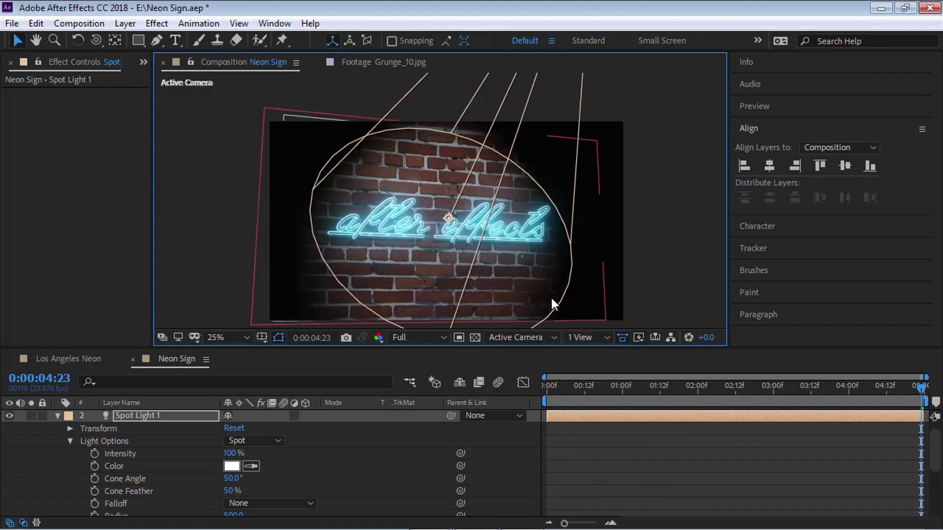
left_click(549, 297)
Try a 60° cone angle on the spot light and undo it.
left_click(233, 478)
type("60")
key("Return")
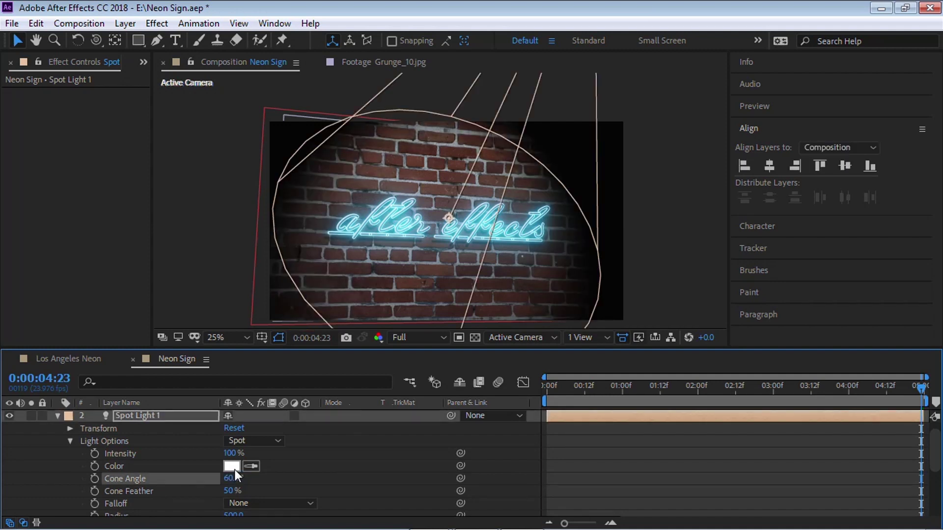
key("ctrl+z")
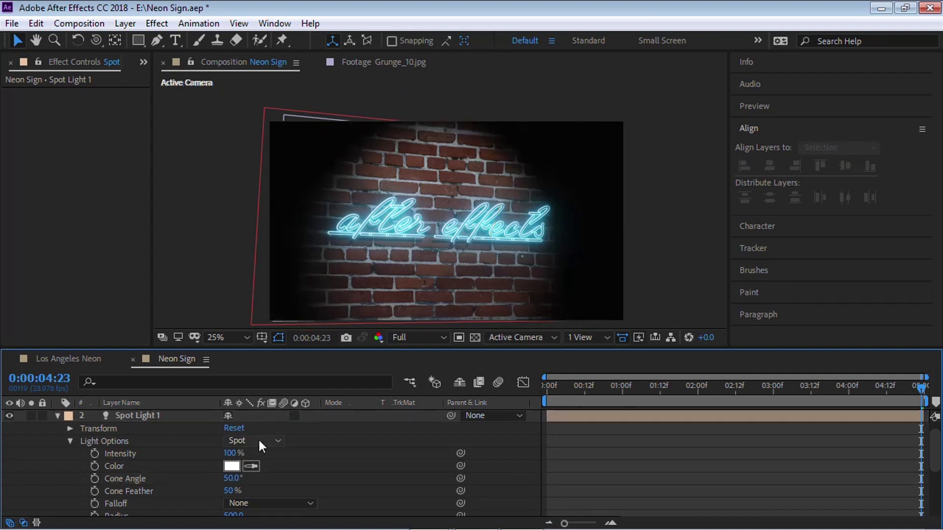
Set the spot light's cone angle to 55° and collapse its properties.
left_click(233, 478)
type("55")
key("Return")
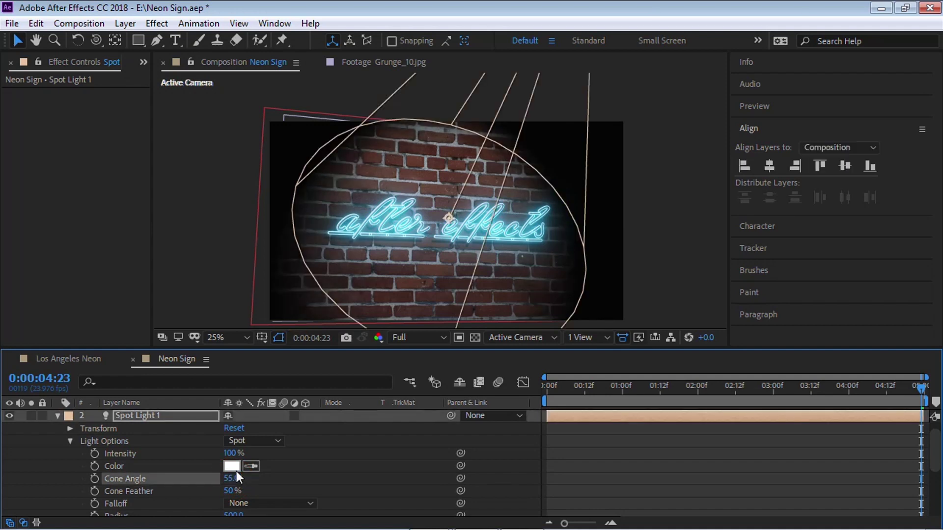
left_click(57, 415)
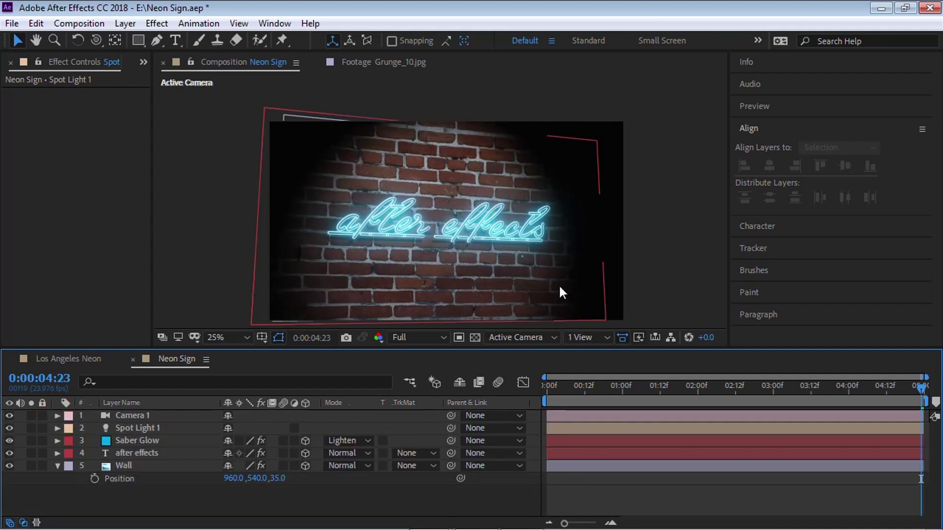
Set the preview resolution to Half, enlarge the composition viewer slightly, and fit the composition in it.
key("period")
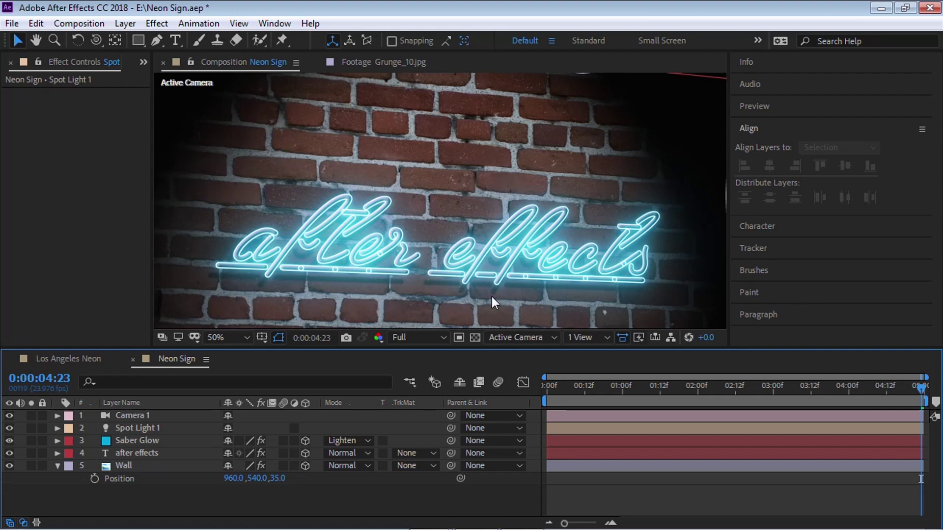
left_click(417, 337)
left_click(421, 388)
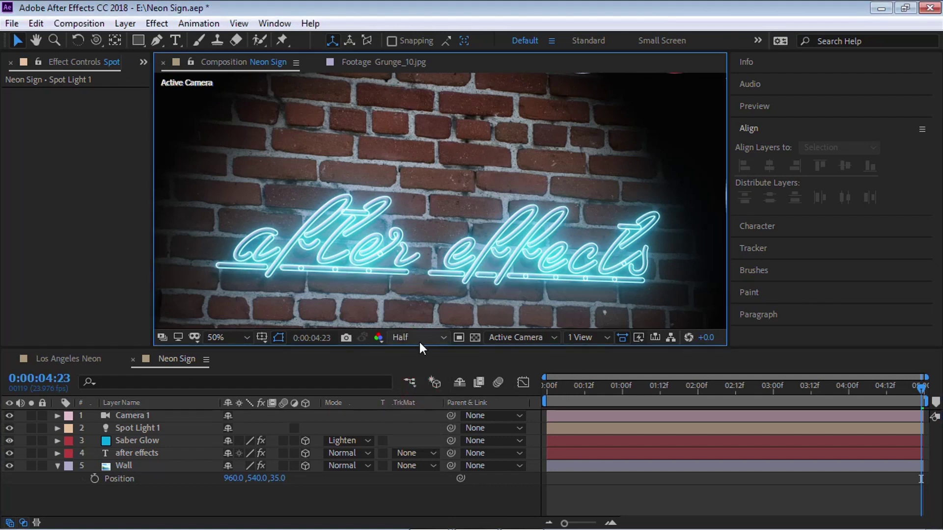
left_click_drag(420, 347, 423, 360)
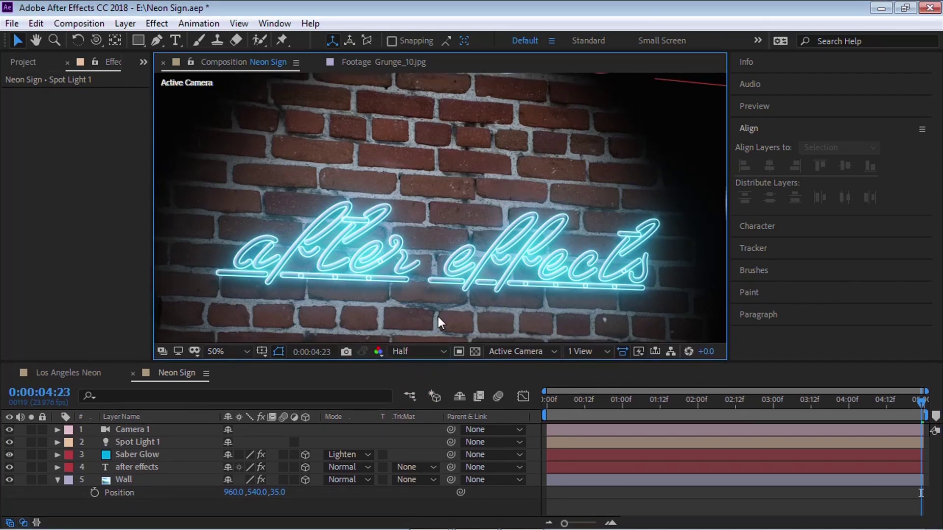
left_click(228, 351)
left_click(252, 105)
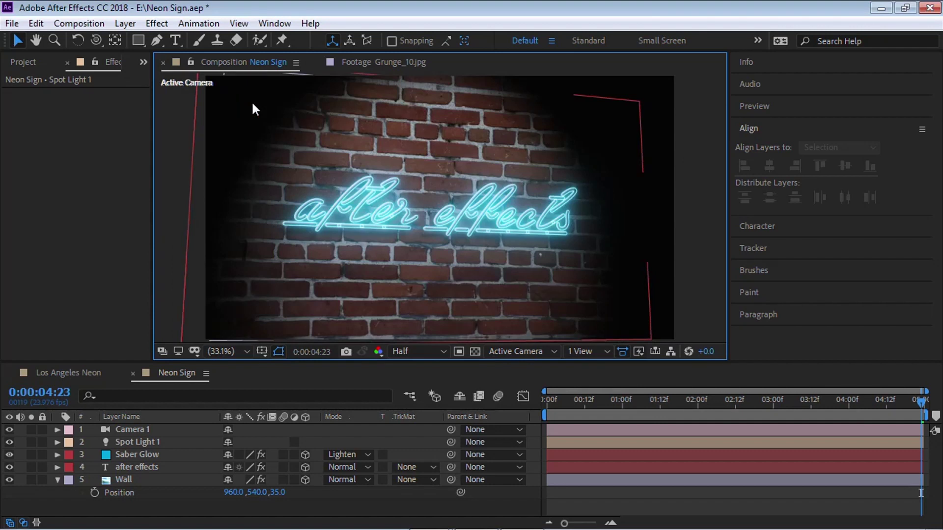
Preview the camera animation with the composition viewer maximized, stop playback, and restore the normal layout.
key("space")
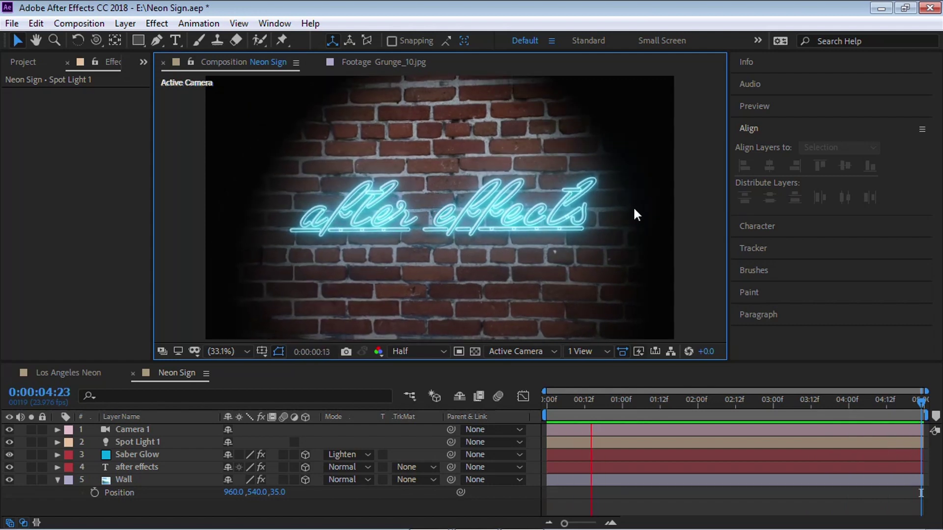
key("grave")
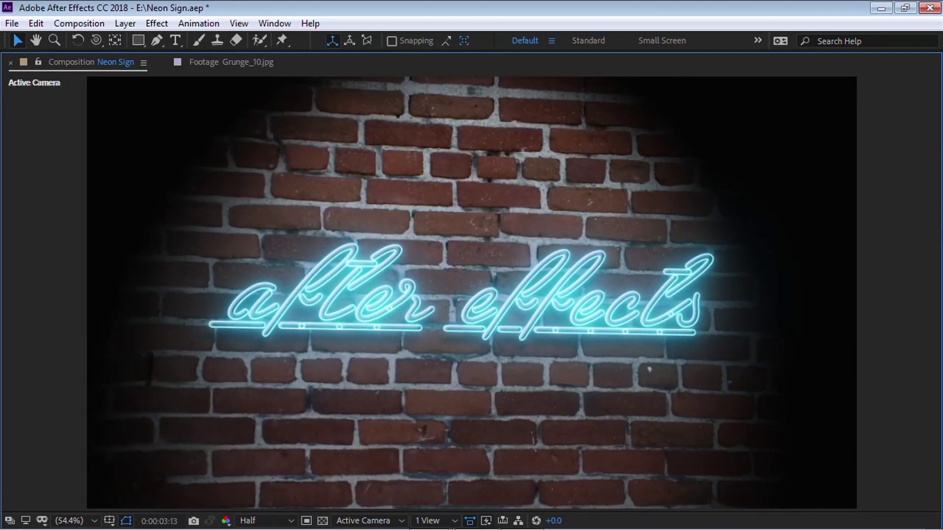
key("space")
key("grave")
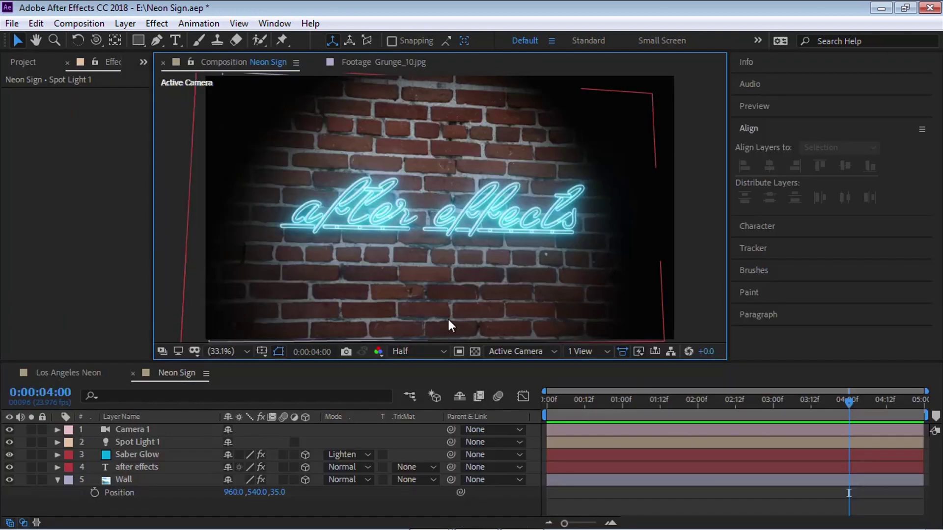
Try the Screen blending mode on the Saber Glow layer and set the mode to Lighter Color.
left_click(136, 455)
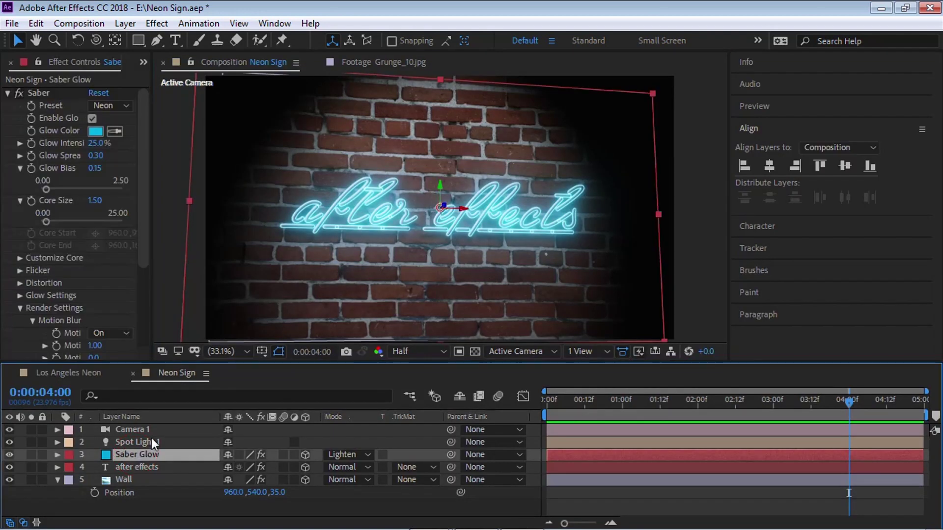
left_click(347, 455)
left_click(347, 180)
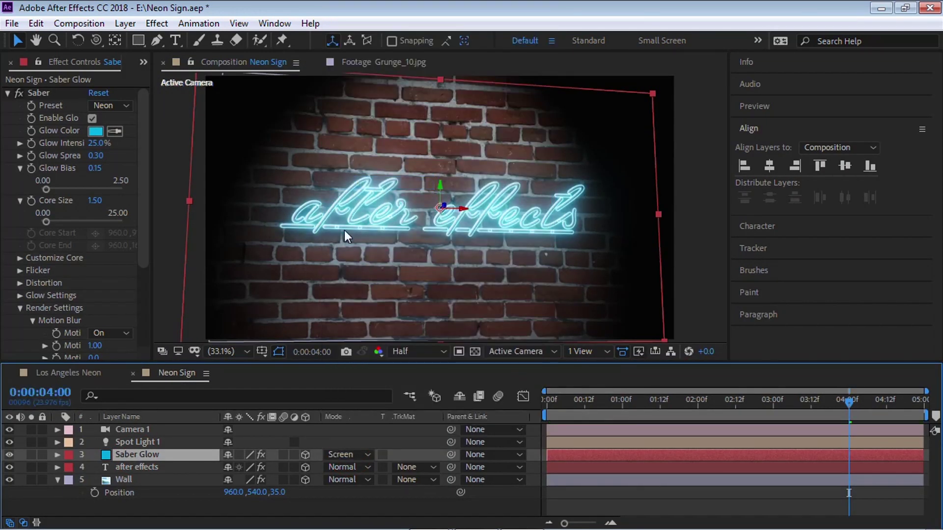
left_click(342, 455)
left_click(346, 225)
key("shift+equal")
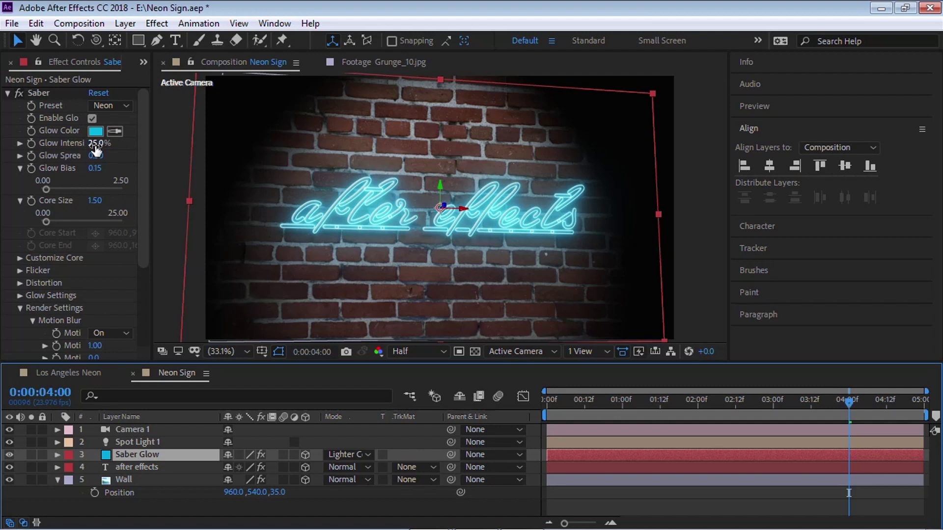
Widen the effect controls area and set Saber's Glow Intensity to 30%.
left_click_drag(153, 151, 197, 152)
left_click(117, 142)
type("25")
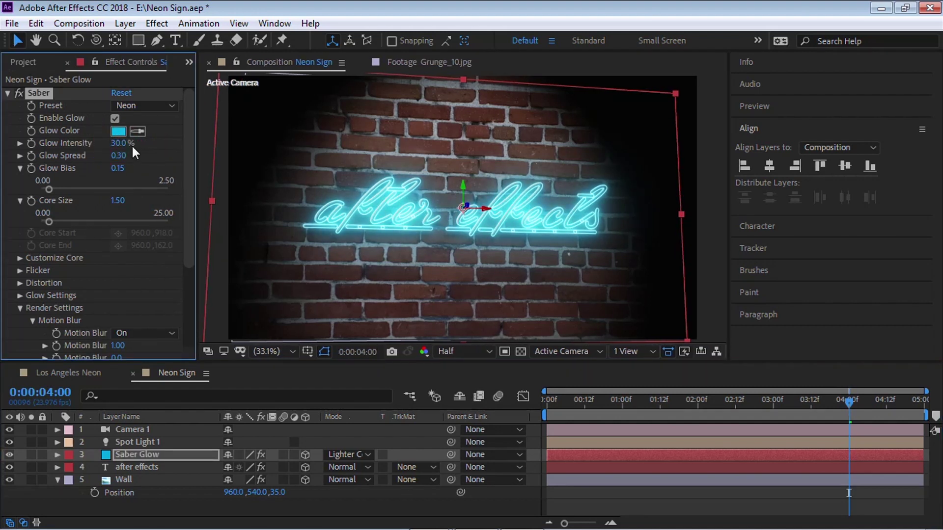
Set Saber's Glow Intensity to 25% and Glow Spread to 0.35 on the Saber Glow layer.
key("Return")
left_click(119, 155)
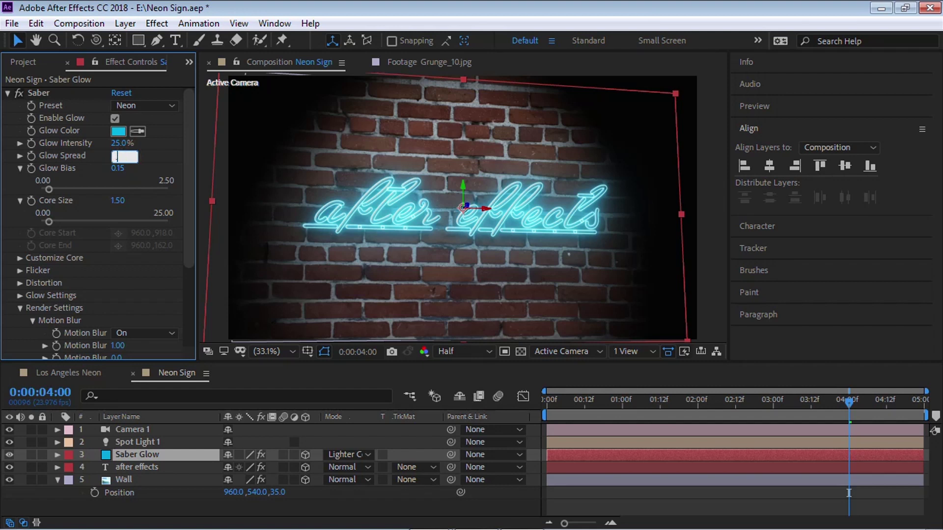
type(".35")
key("Return")
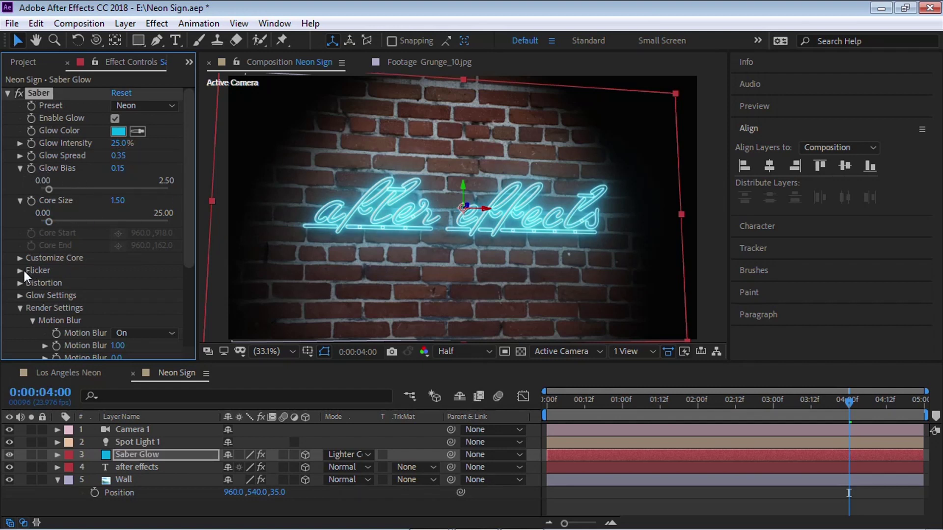
Widen the effect controls area and set Saber's Flicker Intensity to 30% and Flicker Speed to 25.
left_click_drag(197, 227, 227, 227)
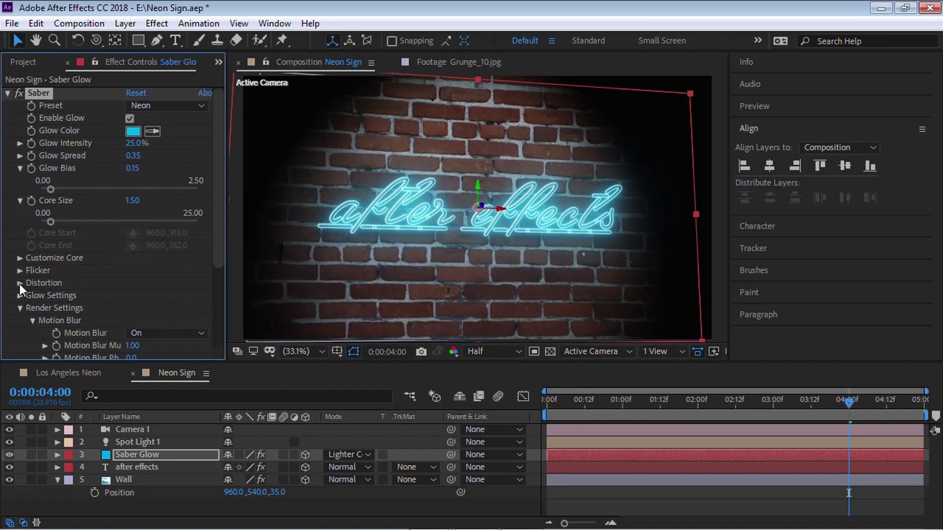
left_click(18, 270)
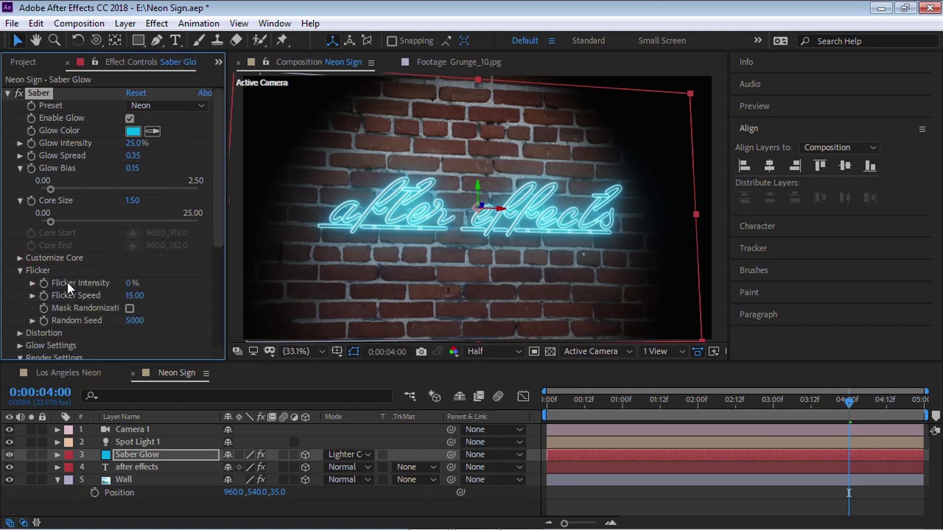
left_click(131, 283)
left_click(32, 296)
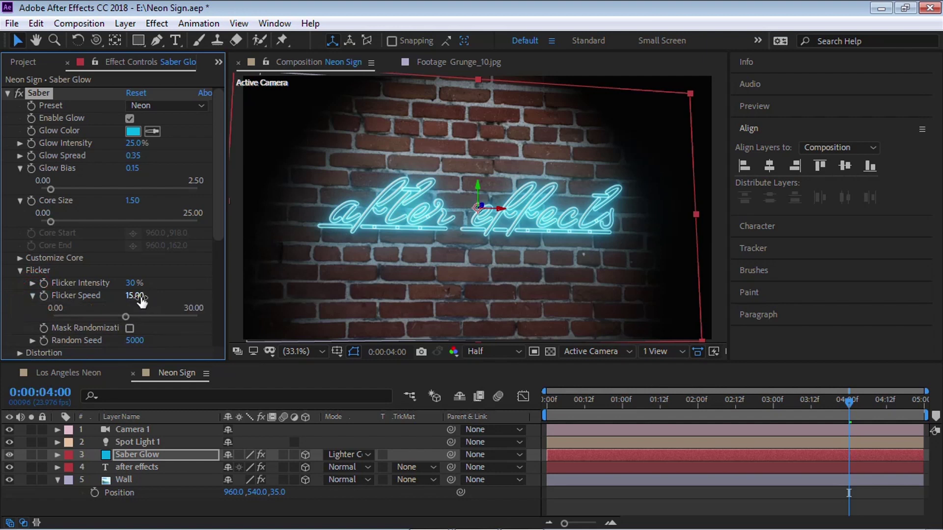
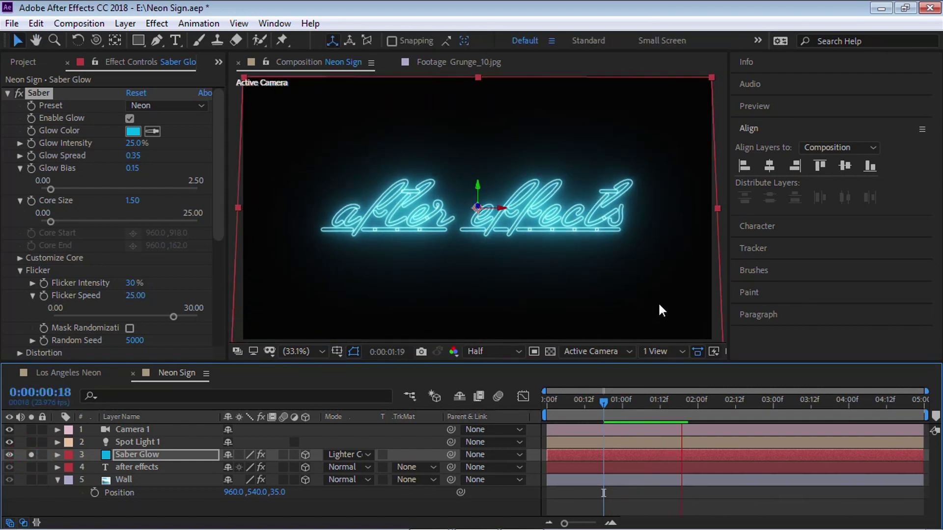
Preview the flicker of the soloed Saber Glow layer in the maximized composition viewer and restore the normal layout.
key("grave")
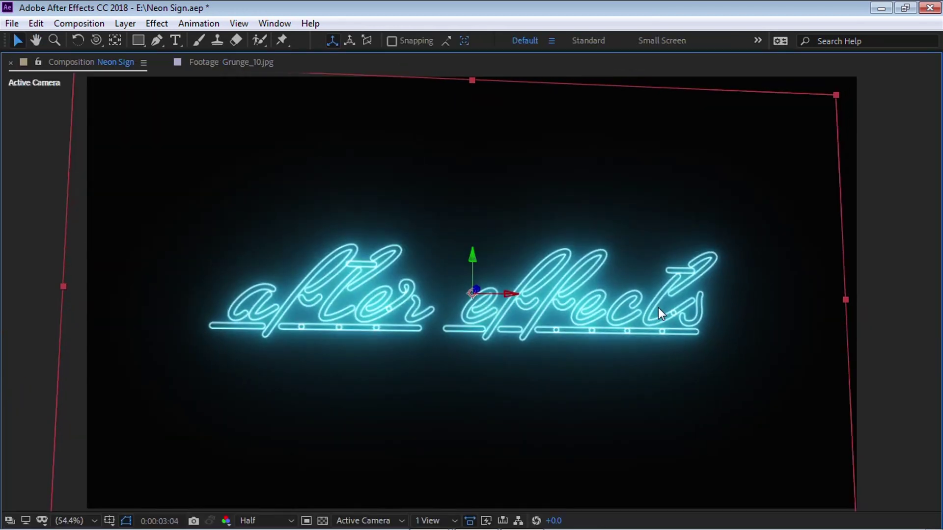
key("grave")
key("grave")
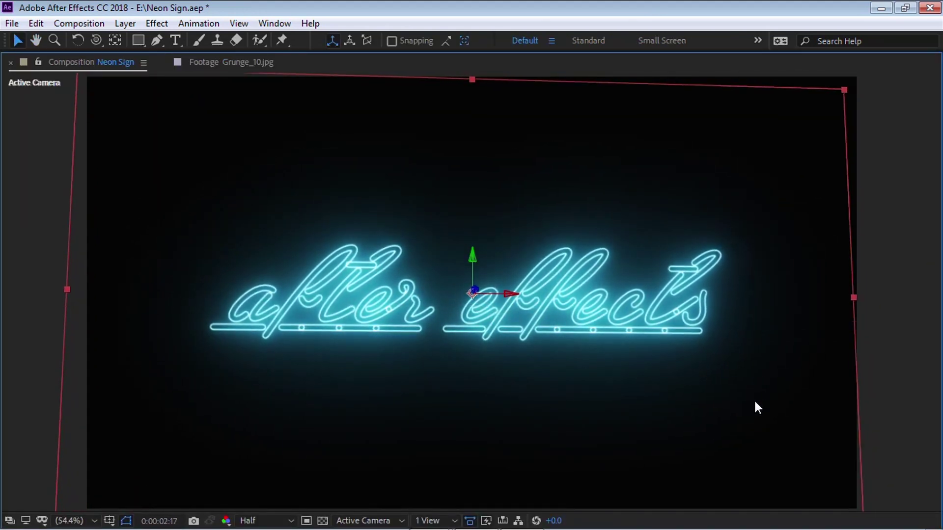
key("grave")
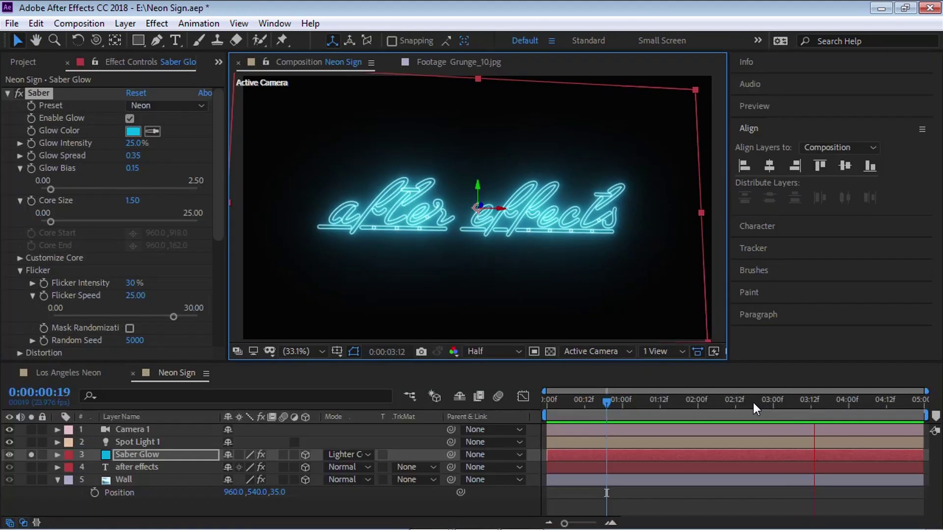
Set Saber's Flicker Intensity to 0% and unsolo the Saber Glow layer.
left_click(133, 284)
type("0")
key("Return")
left_click(629, 402)
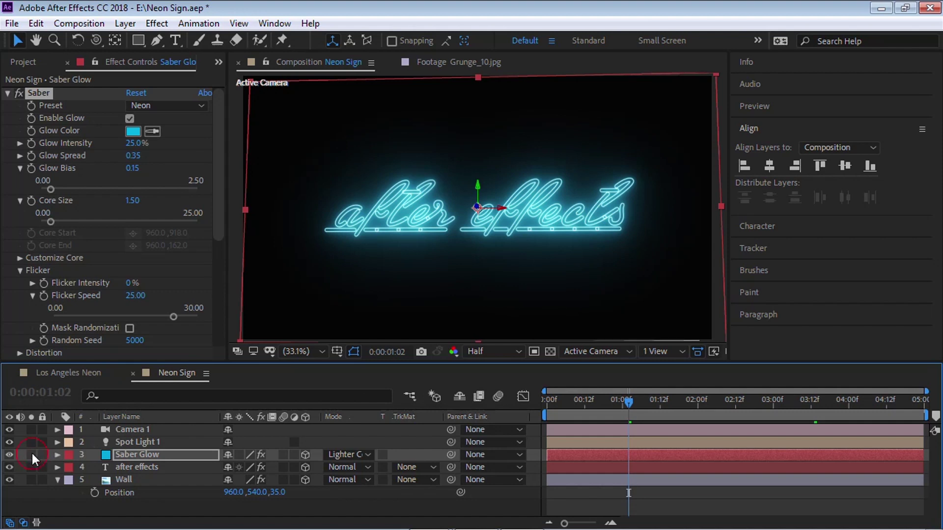
left_click(31, 455)
Trim the Saber Glow layer's in point to 0:00:00:12 and scrub from the composition's start to check the switch-on.
left_click_drag(552, 403, 582, 403)
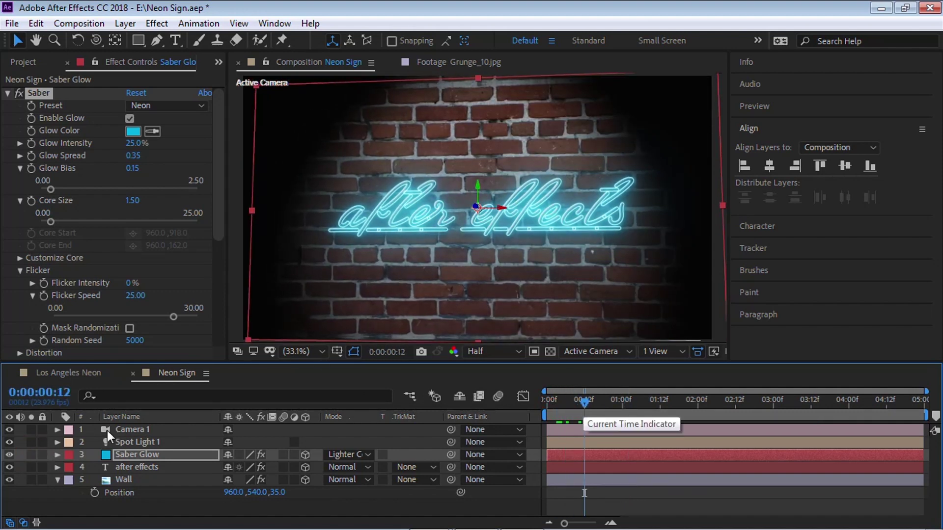
left_click(123, 454)
left_click_drag(548, 456, 563, 456)
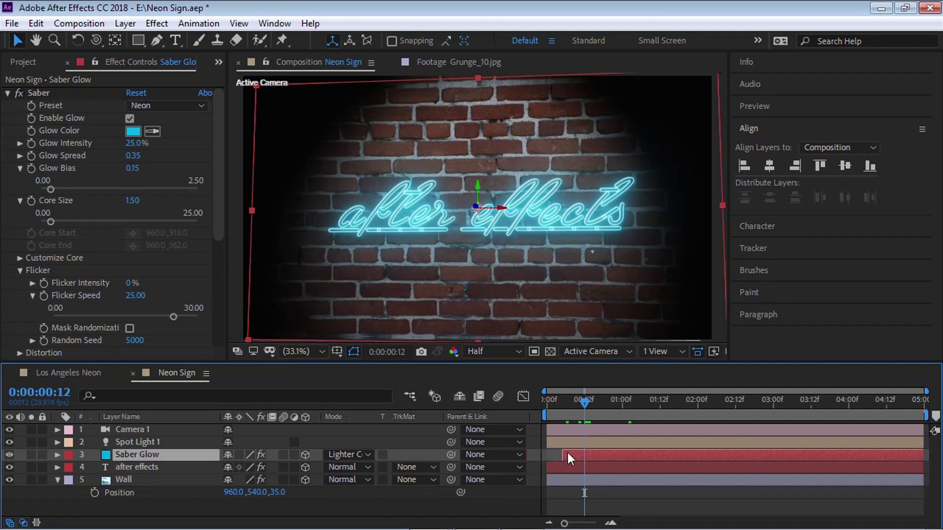
key("alt+bracketleft")
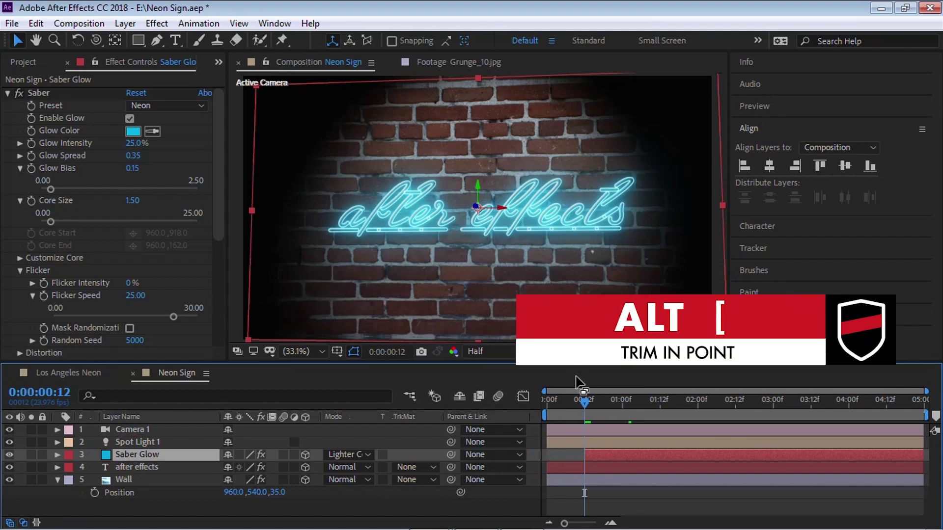
key("Home")
key("F2")
left_click_drag(547, 401, 585, 407)
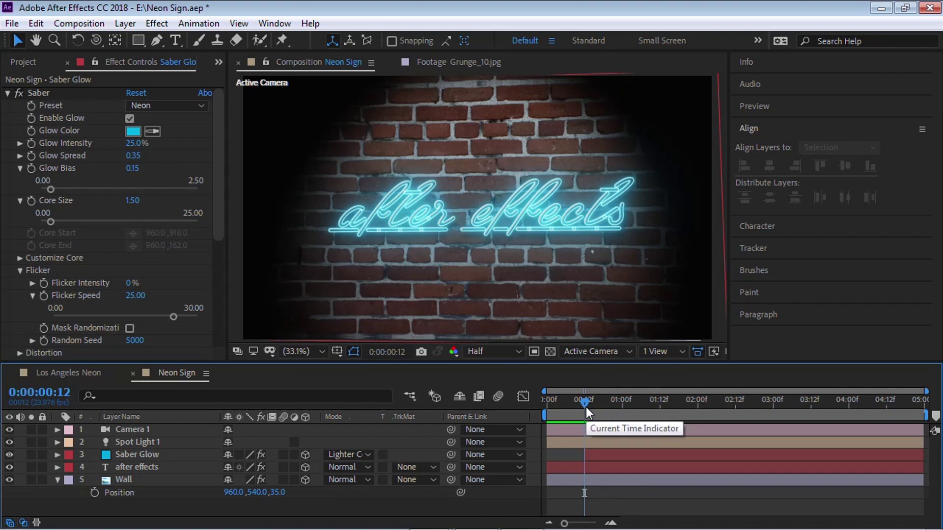
Reveal the Saber Glow layer's Opacity and add a Slider Control effect to the layer, renamed Flicker Amount.
left_click(144, 454)
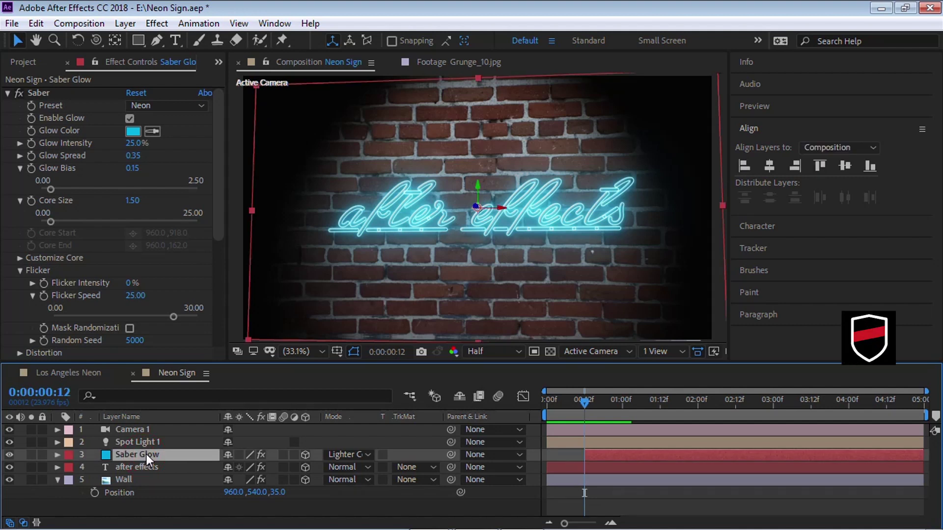
key("t")
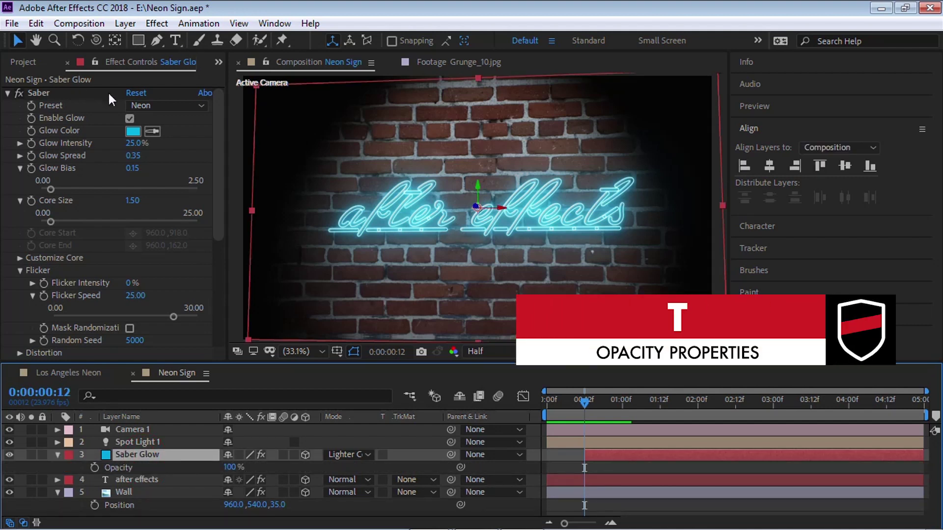
left_click(9, 94)
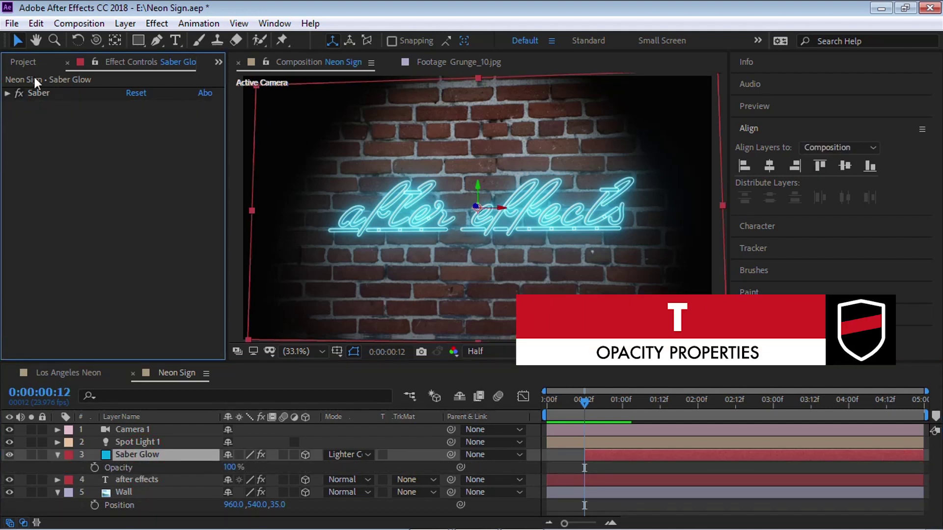
left_click(157, 23)
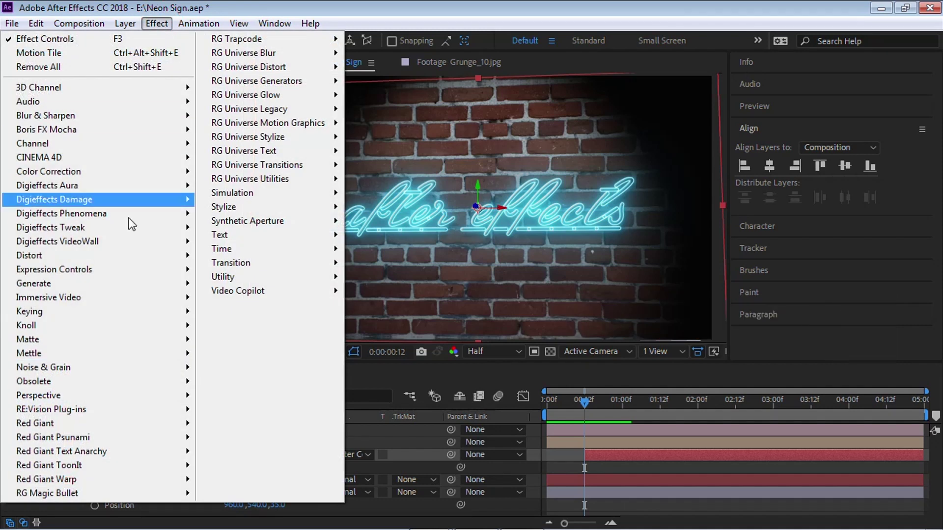
mouse_move(186, 269)
left_click(253, 369)
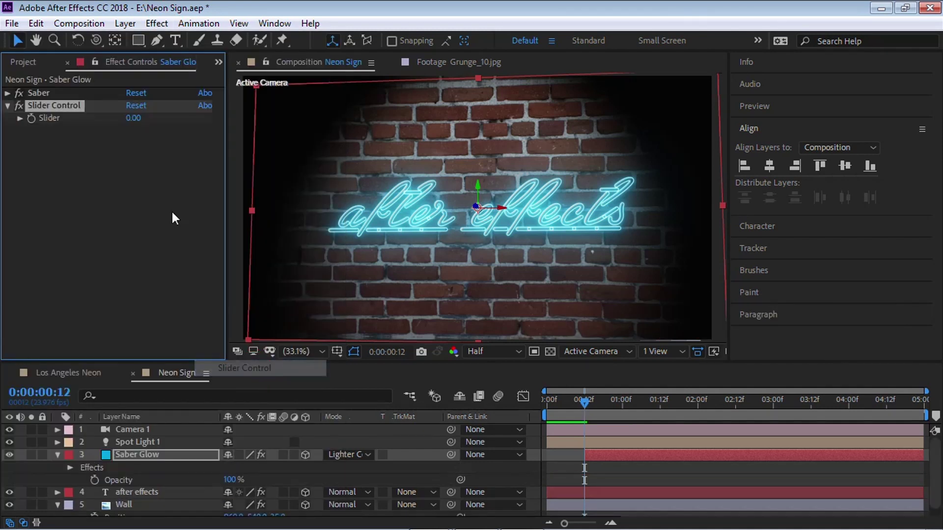
key("Return")
type("Flicker Amou")
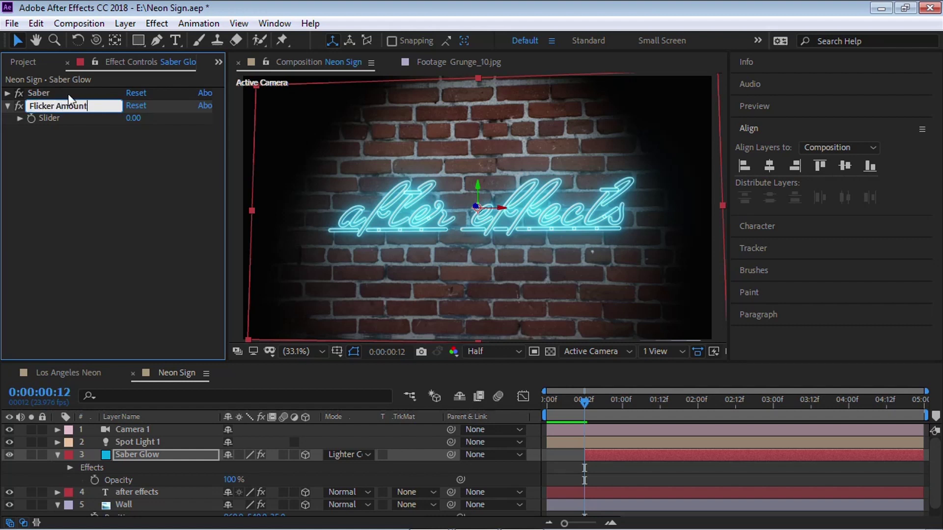
key("Return")
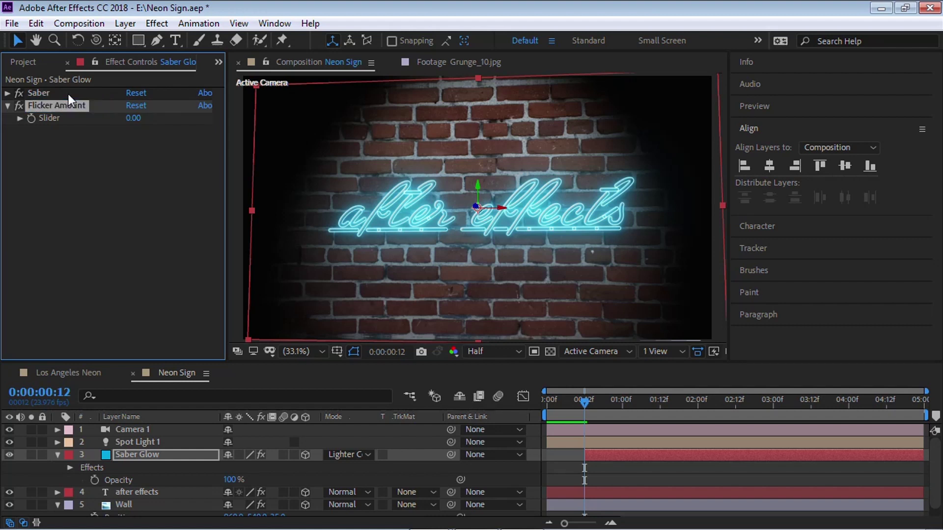
Add the expression wiggle(12,effect("Flicker Amount")("Slider")) to the Saber Glow layer's Opacity.
left_click(118, 480)
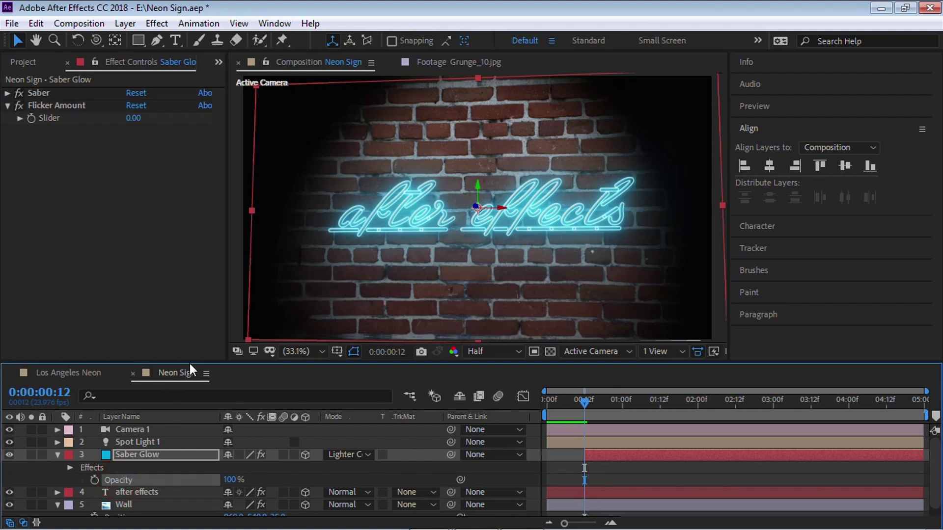
left_click_drag(190, 361, 189, 348)
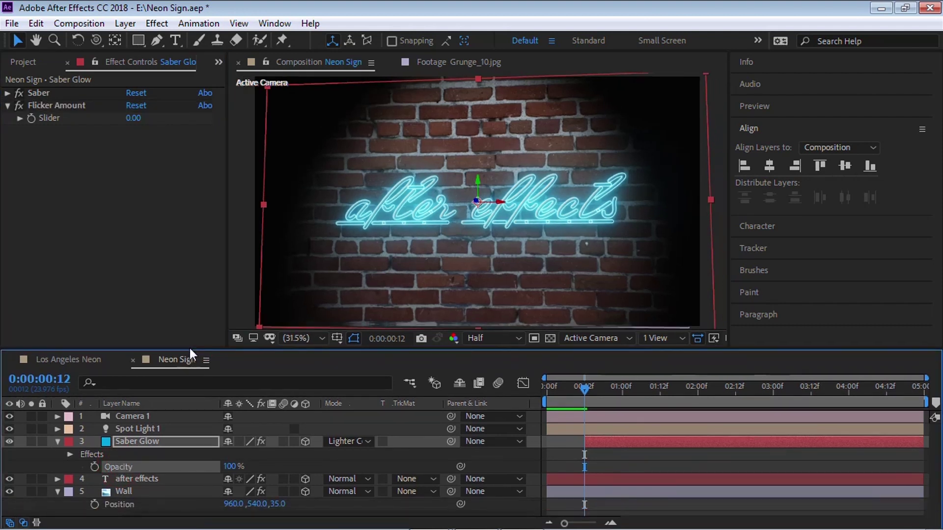
left_click(94, 465, "alt")
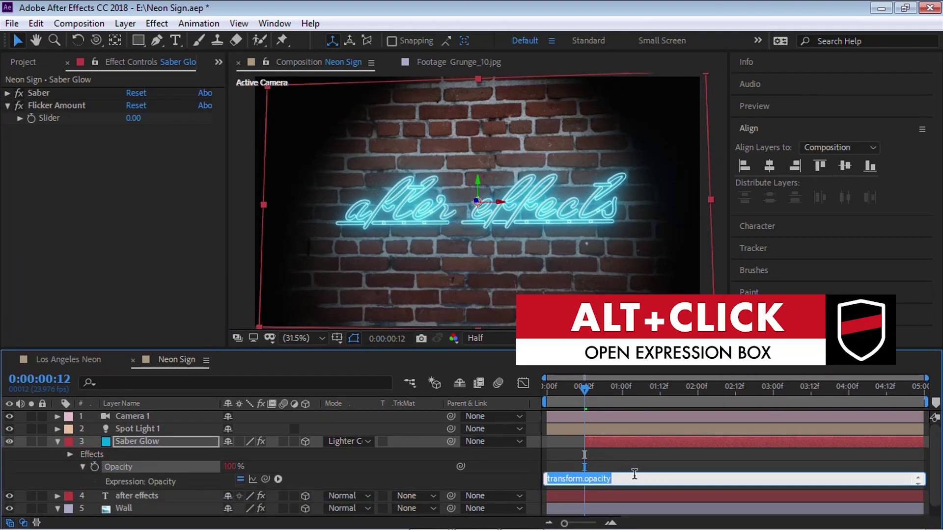
type("wiggle")
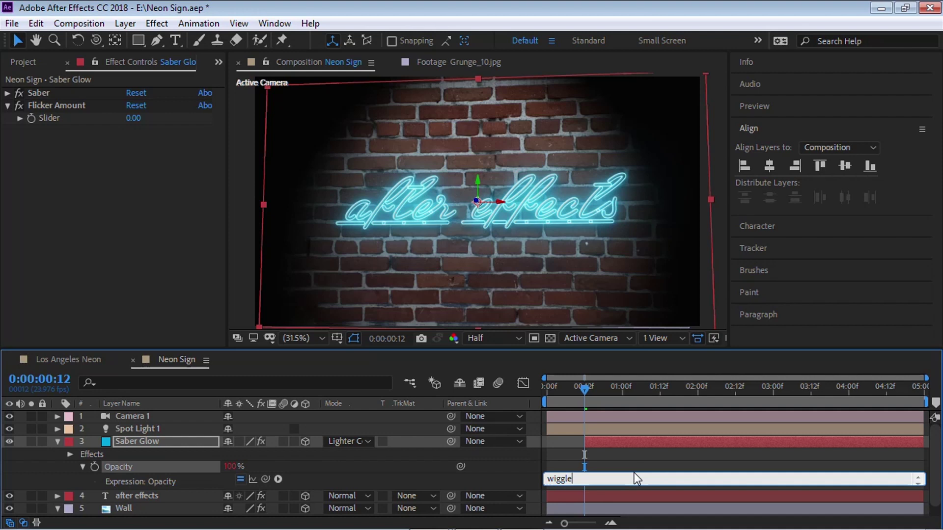
type("(12,")
left_click_drag(266, 479, 51, 117)
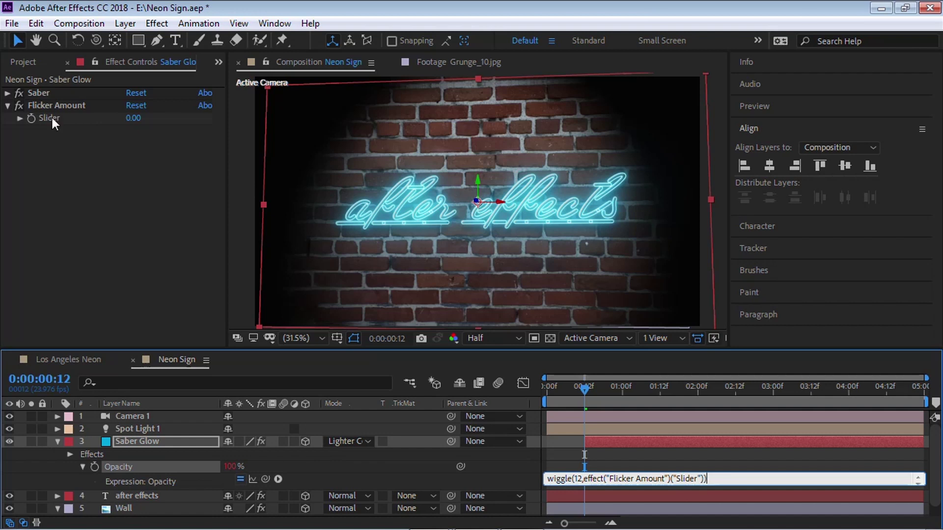
left_click(603, 388)
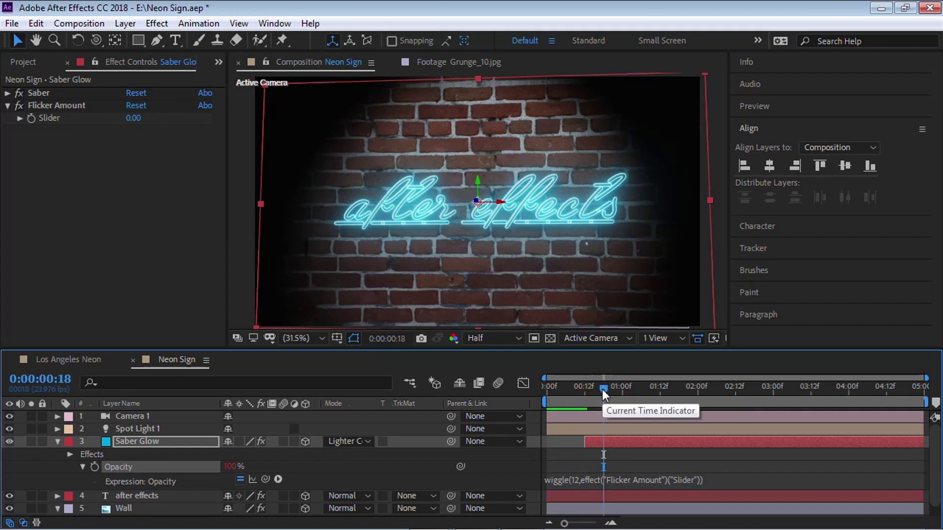
Set the Flicker Amount slider to 100 and keyframe it at 0:00:00:12.
left_click(603, 390)
mouse_move(603, 390)
left_mouse_down()
mouse_move(621, 391)
mouse_move(587, 397)
left_mouse_up()
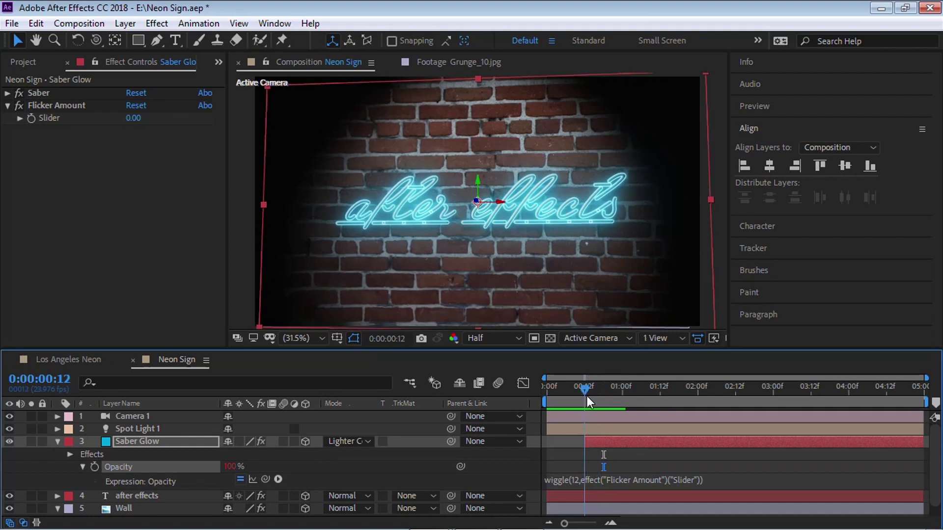
left_click(57, 106)
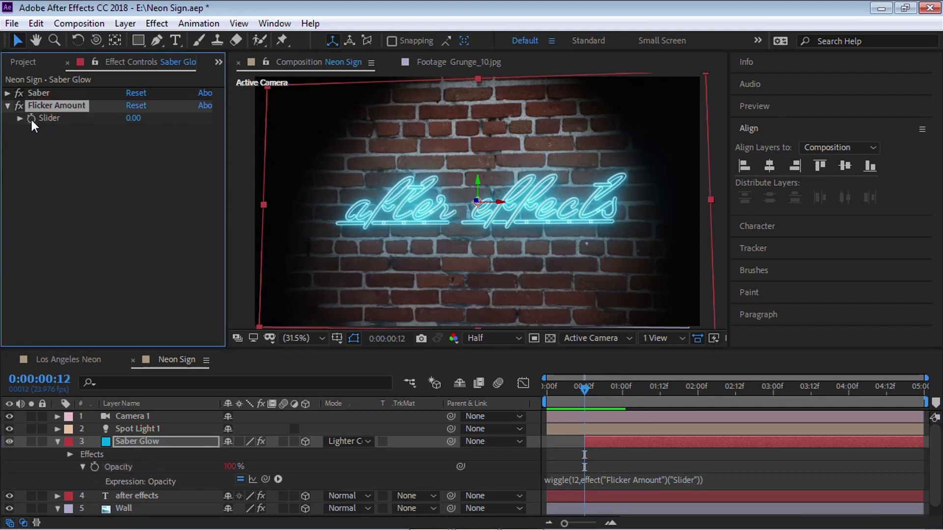
left_click(133, 118)
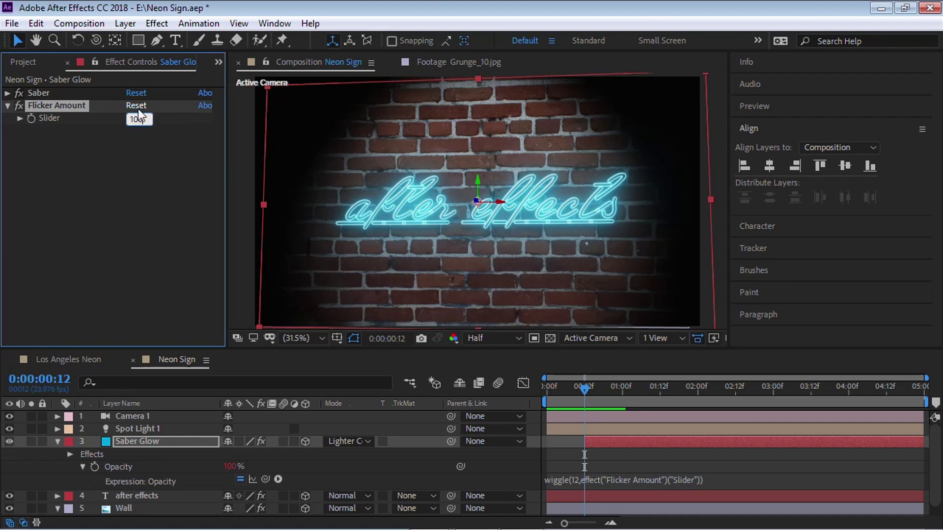
key("Return")
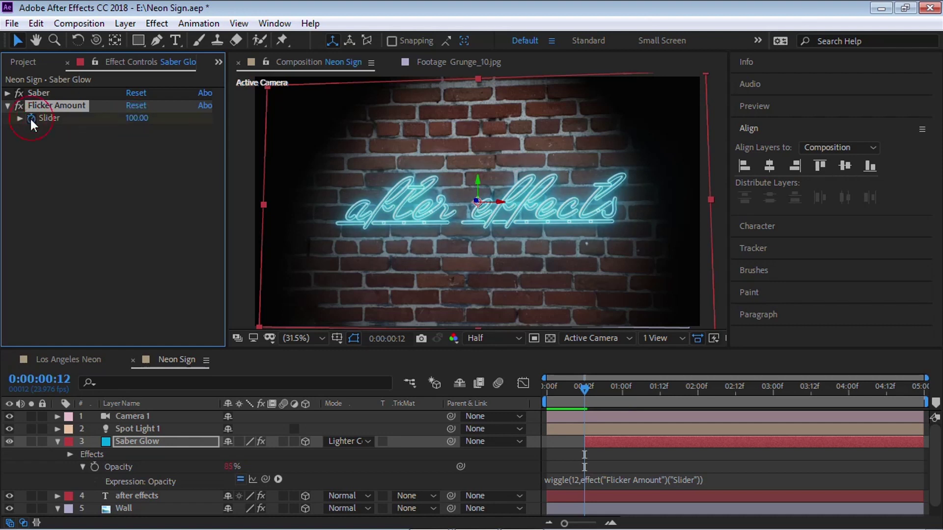
Reveal the Saber Glow layer's keyframes and move the Flicker Amount slider keyframe to 0:00:01:00.
left_click(158, 441)
key("u")
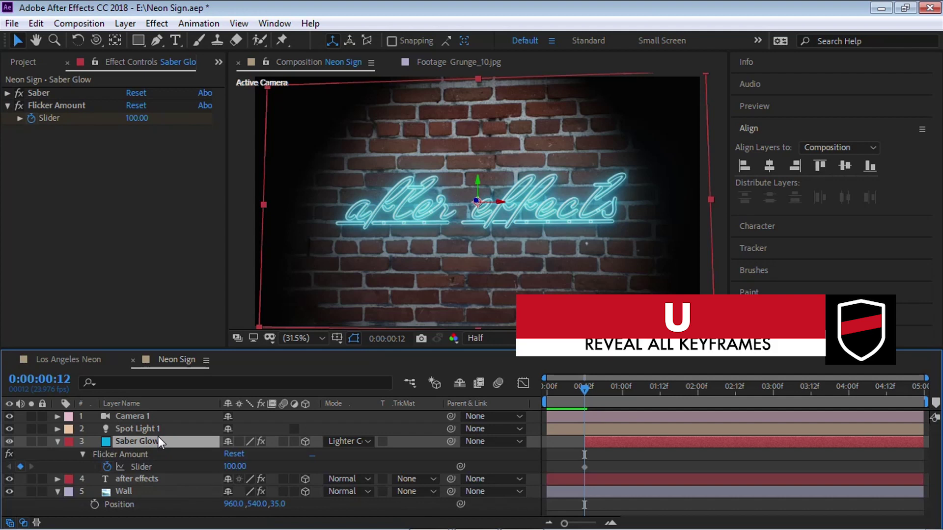
left_click_drag(925, 378, 769, 378)
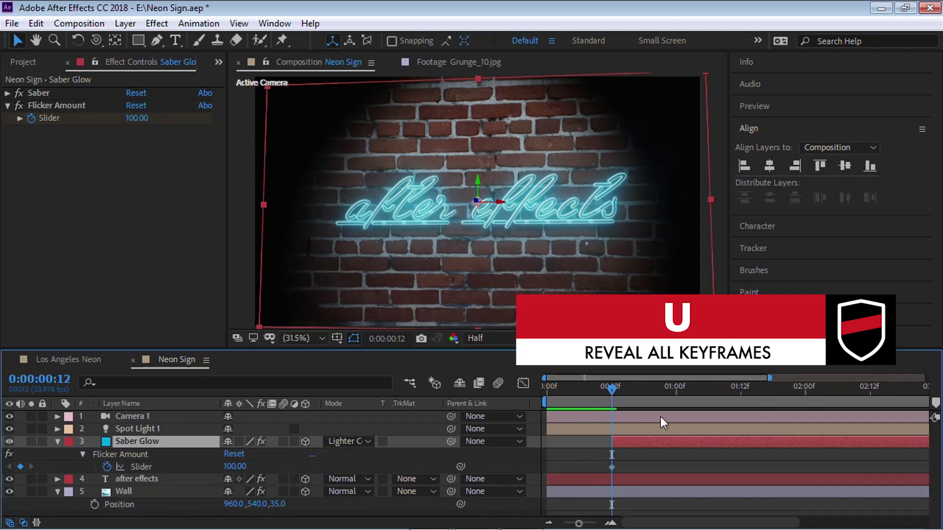
left_click_drag(614, 387, 677, 391)
left_click_drag(612, 467, 677, 464)
Keyframe the Flicker Amount slider at 0 at 0:00:01:12 and preview the flicker from the start of the composition.
left_click_drag(676, 387, 740, 394)
left_click(235, 466)
type("0")
key("Return")
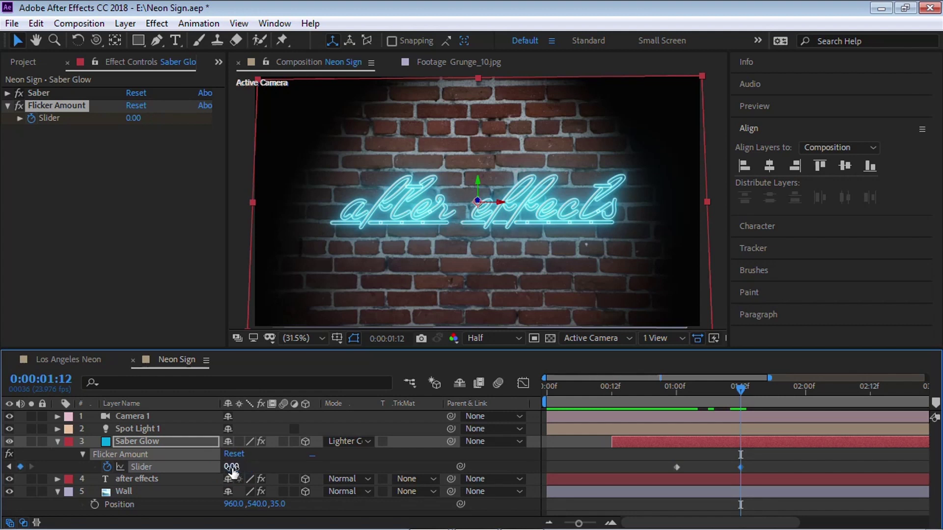
key("Home")
key("space")
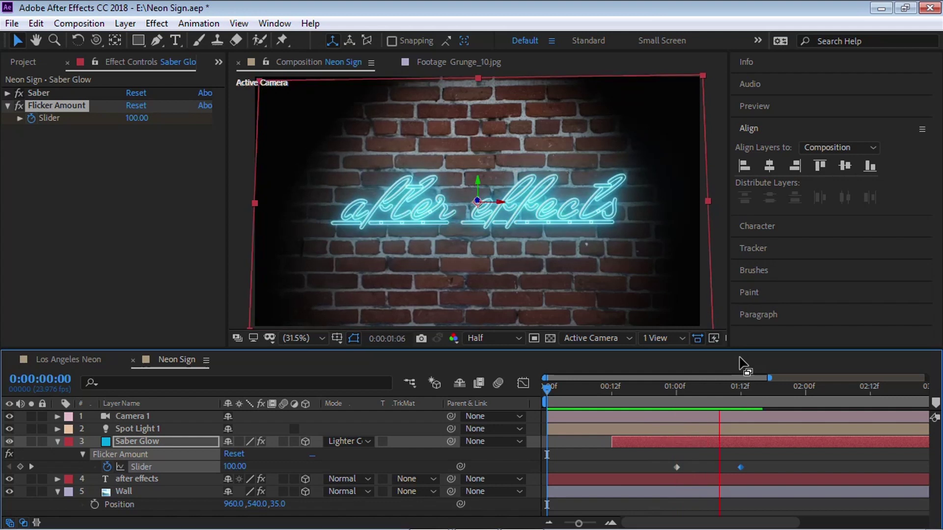
Move both Flicker Amount slider keyframes about 7 frames earlier and preview the flicker again.
key("space")
left_click_drag(761, 459, 638, 468)
key("space")
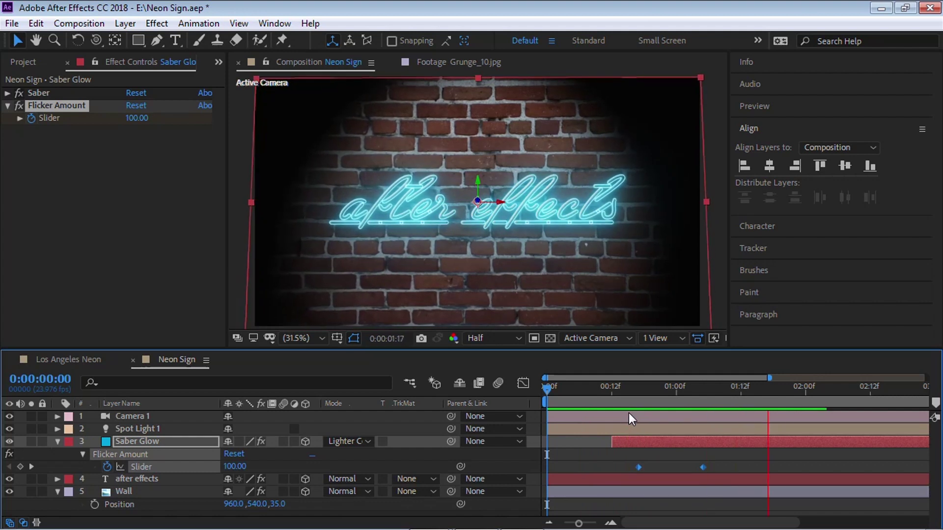
Set the Flicker Intensity of the Saber Glow layer's Saber effect to 10% and preview the animation over a longer visible time range.
left_click(162, 439)
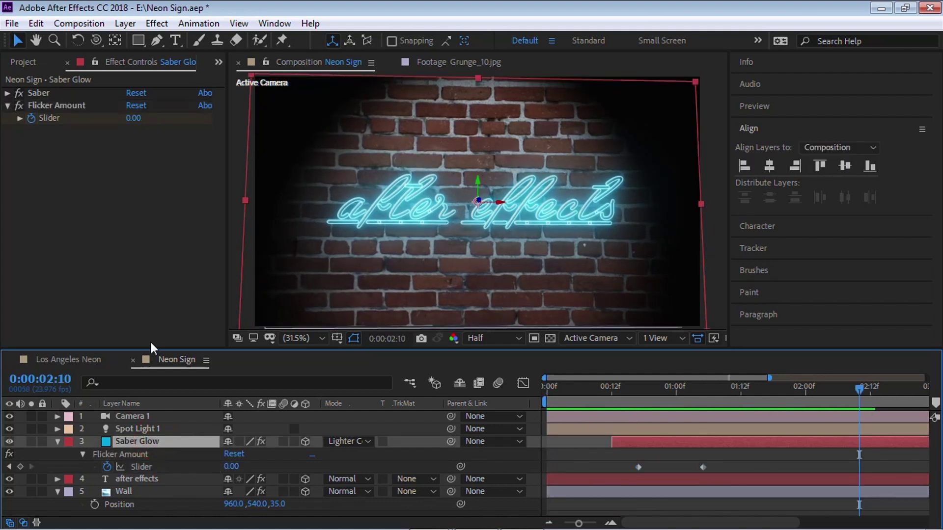
left_click(8, 93)
left_click(131, 284)
key("Return")
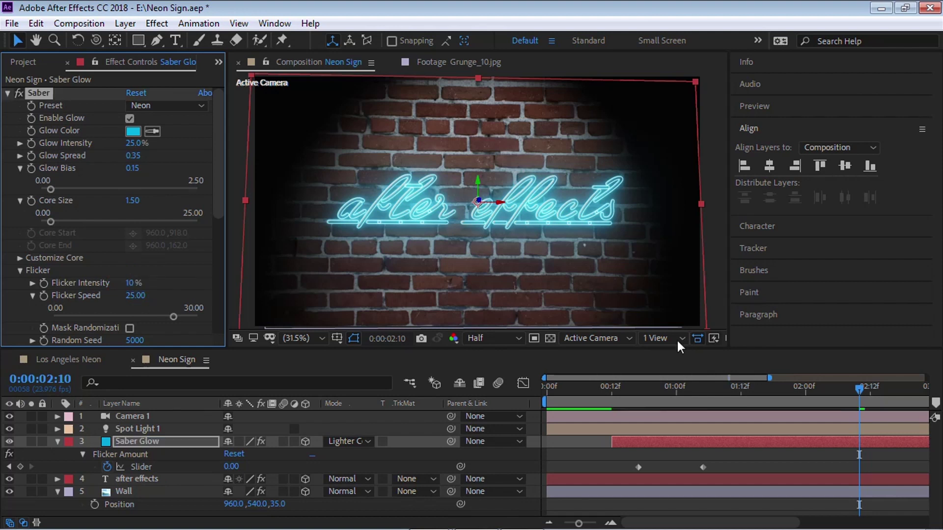
left_click_drag(771, 377, 907, 377)
left_click(570, 386)
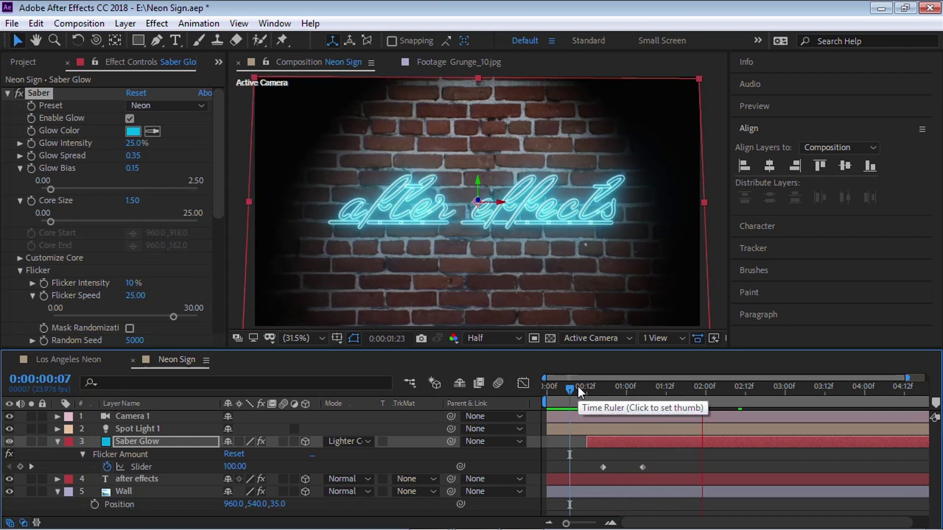
Set the composition preview to Full resolution and play the work area ending at 0:00:02:23 with the composition view maximized.
left_click(499, 340)
left_click(498, 371)
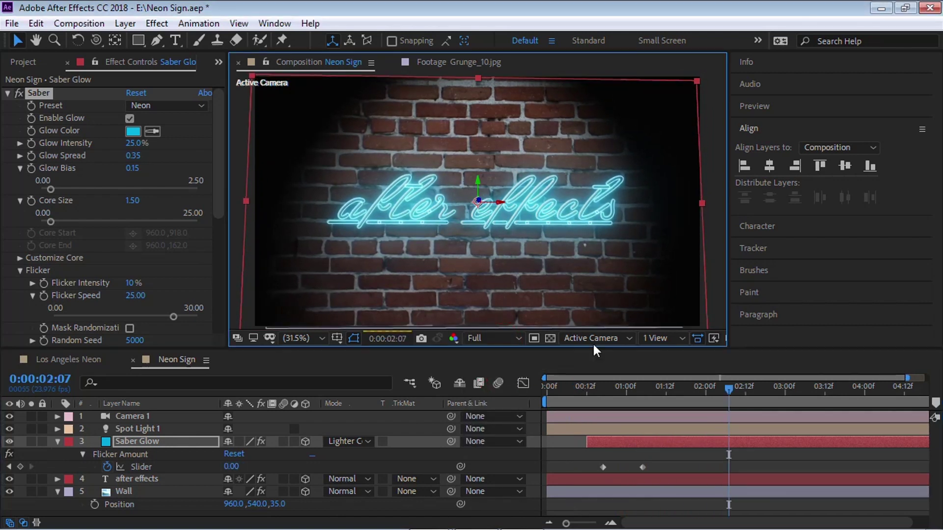
left_click(782, 389)
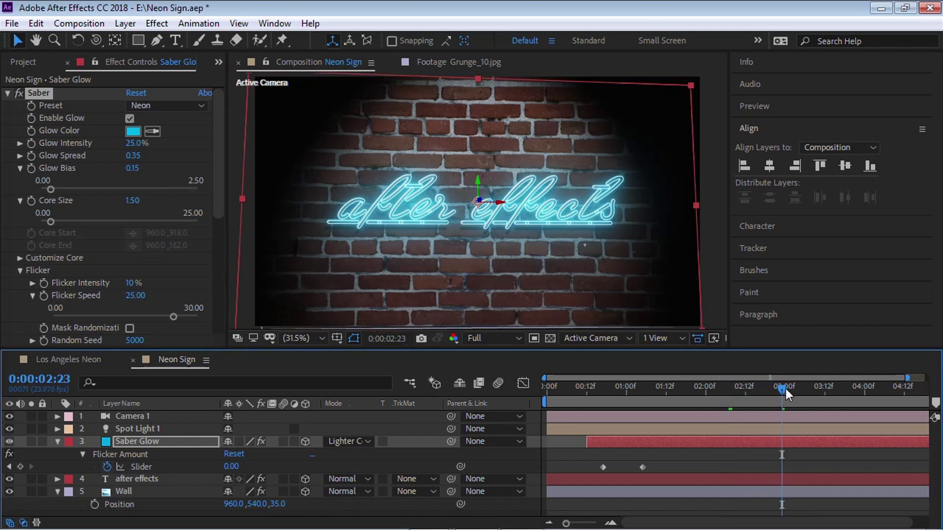
key("space")
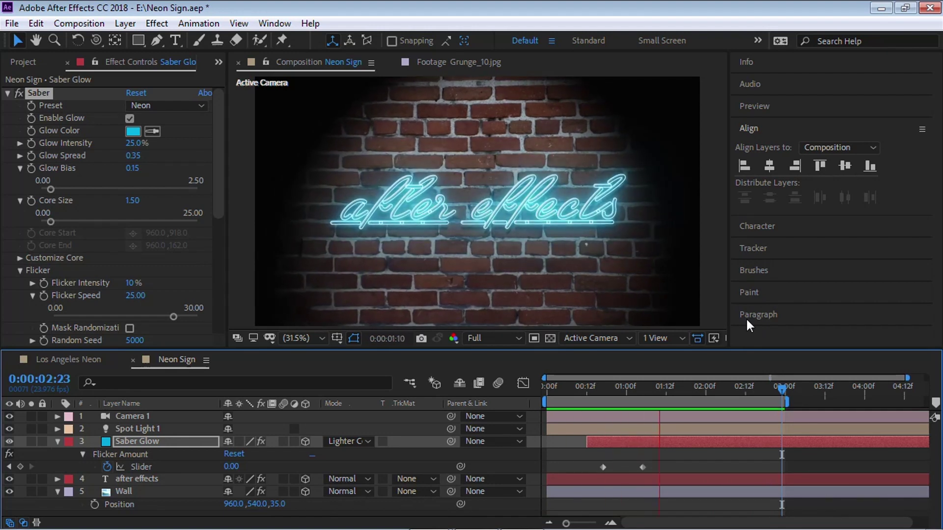
key("grave")
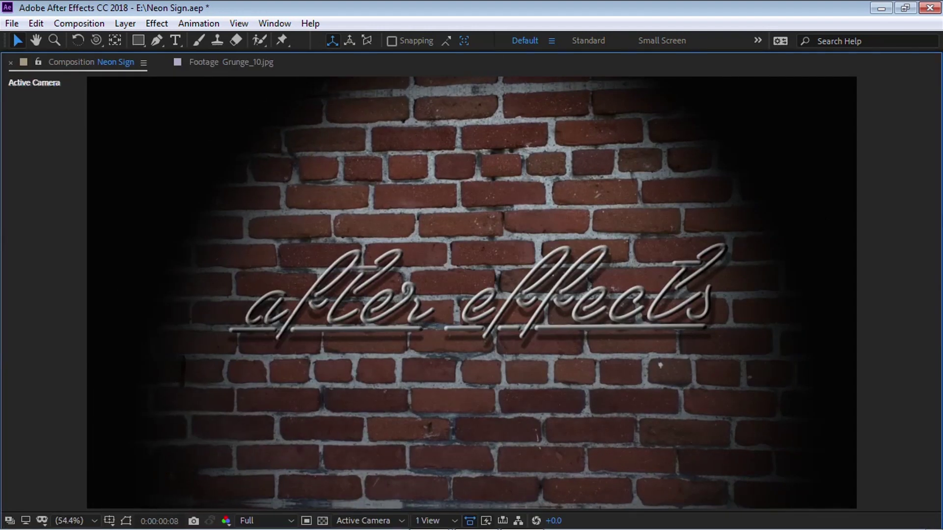